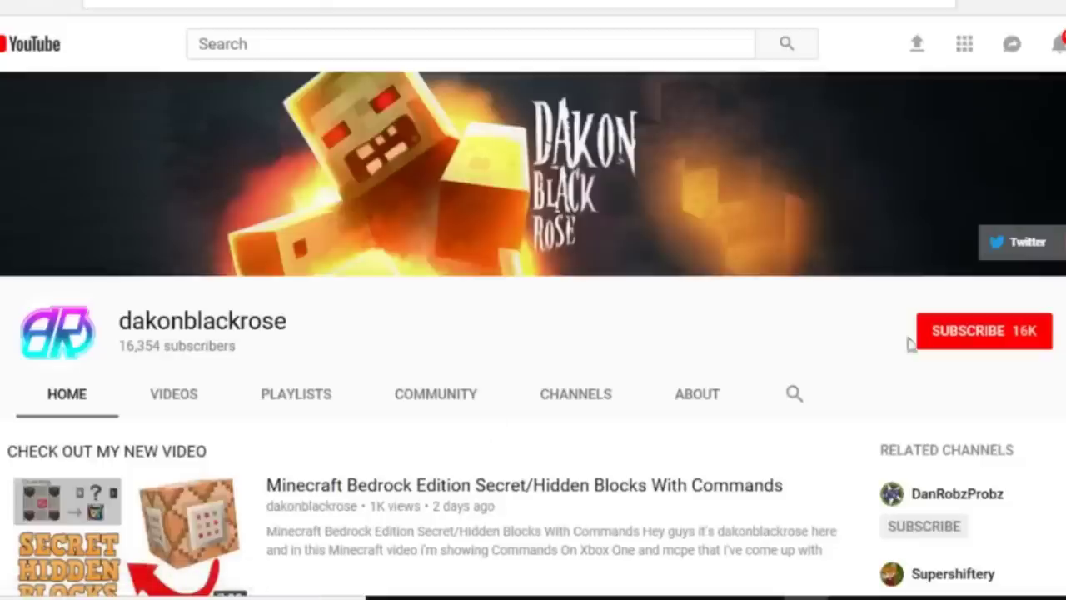
- Subscribe to the Minecraft YouTube channel and enable bell notifications for new uploads
left_click(947, 333)
left_click(1039, 343)
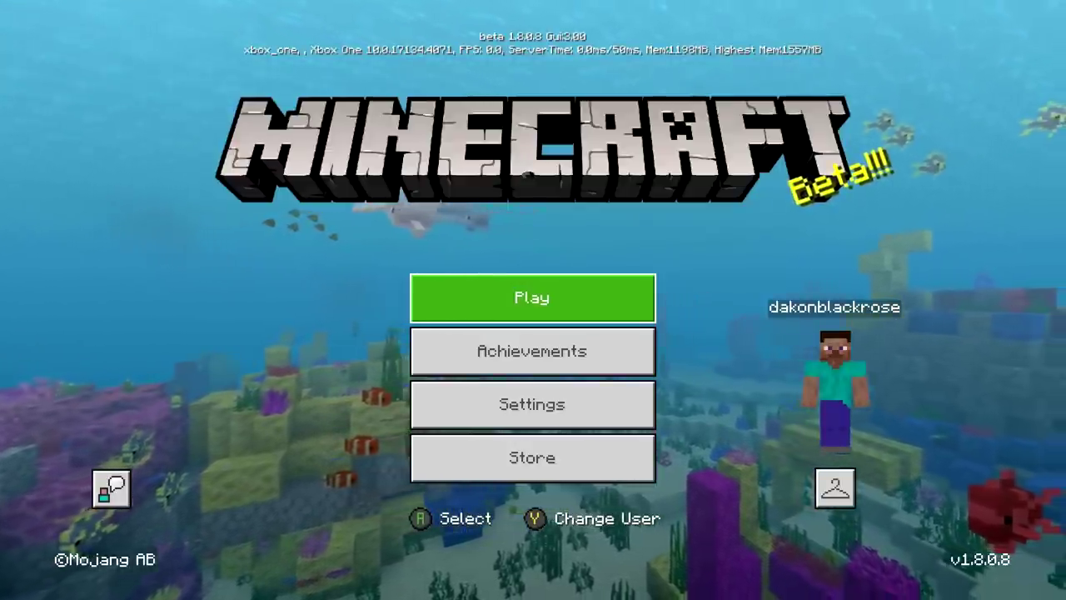
- From Play, choose Create New and open the new world's settings
key("Return")
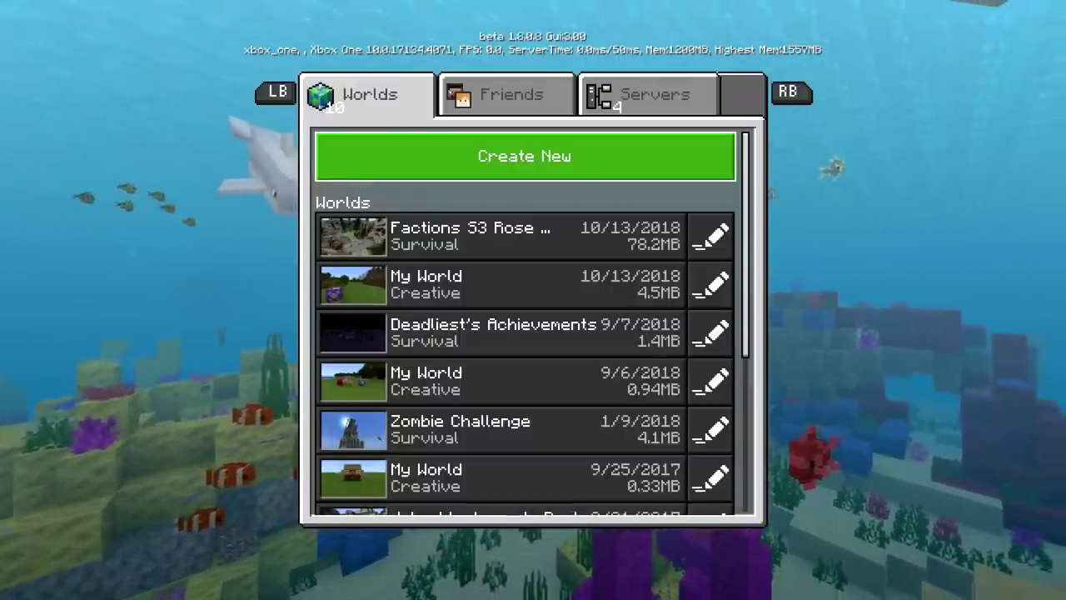
key("Return")
key("Down")
key("Up")
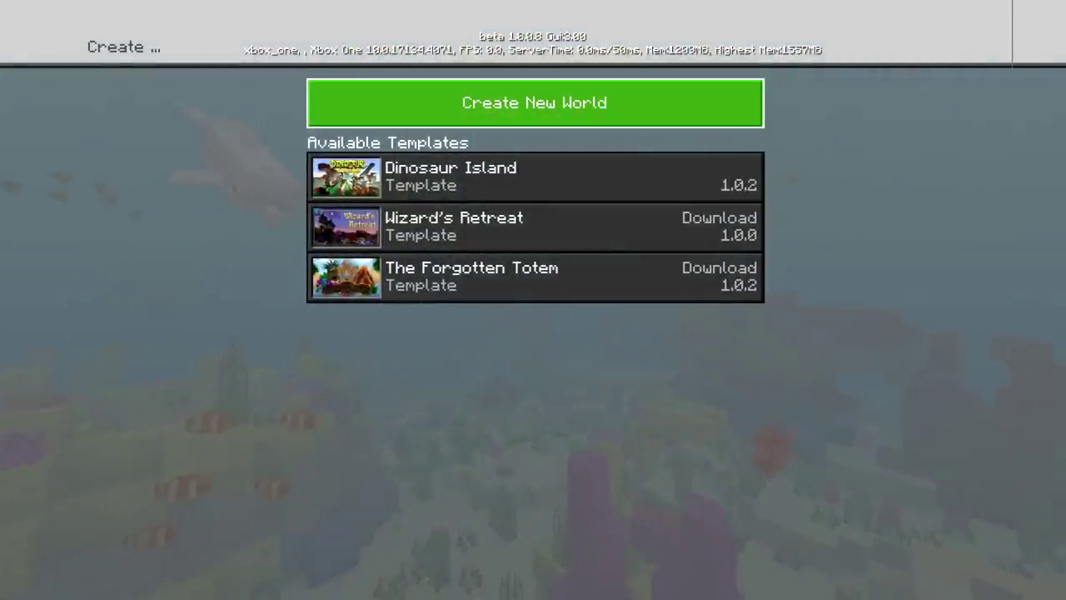
key("Return")
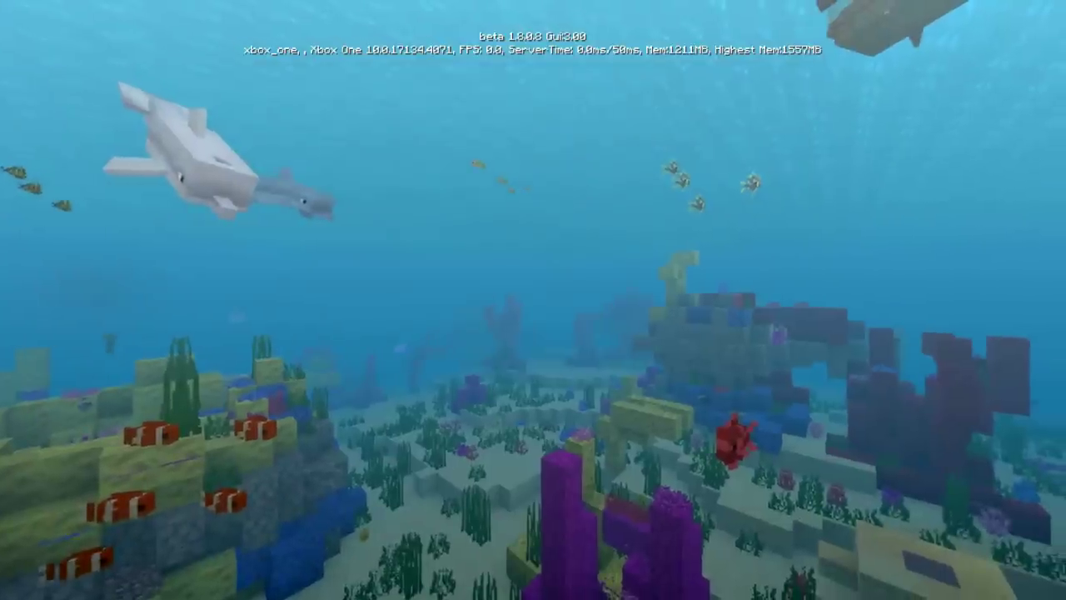
- Review the girlmob resource pack and girls behavior pack, then back out to the Worlds list
key("Down")
key("Down")
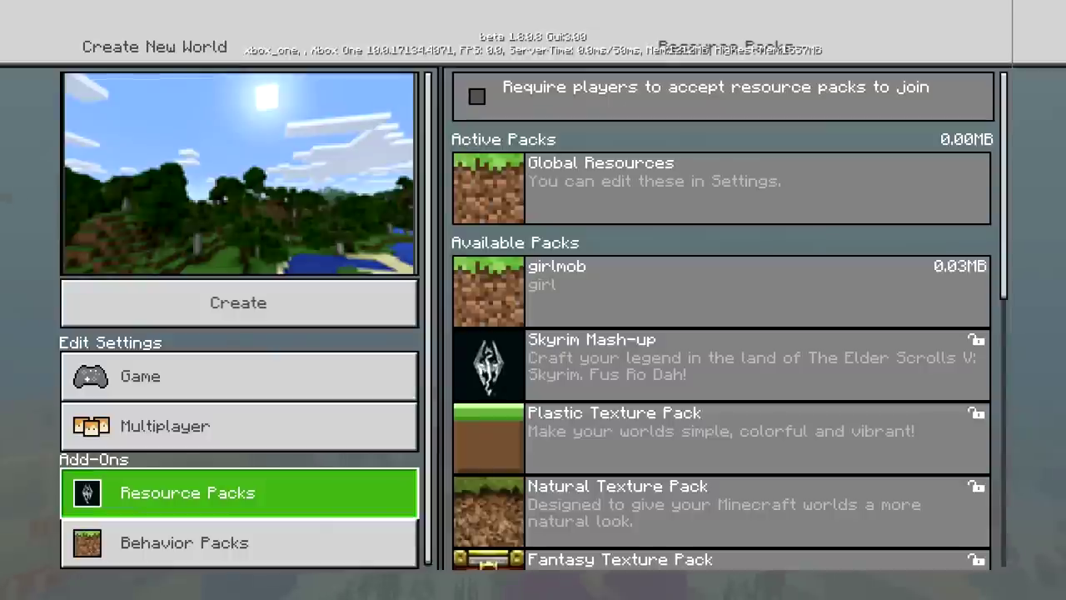
key("Right")
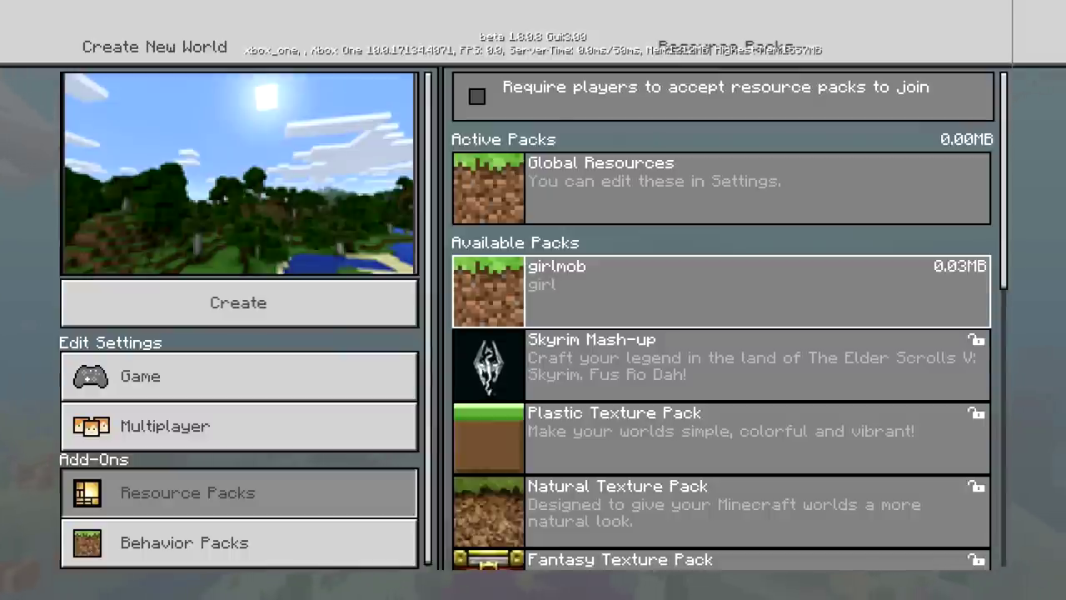
key("Down")
key("Down")
key("Down")
key("Down")
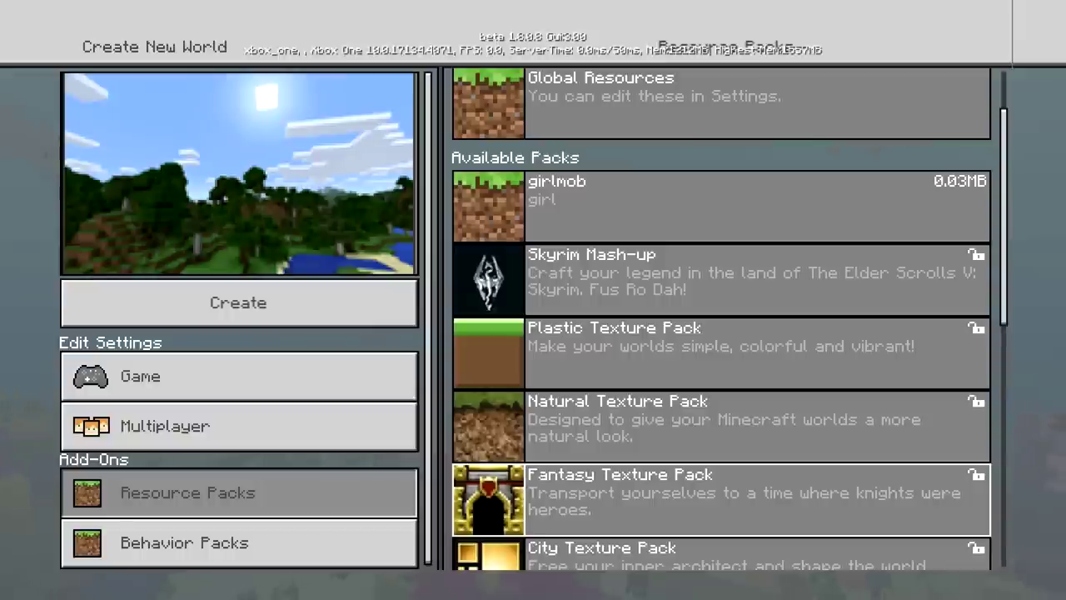
key("Left")
key("Down")
key("Right")
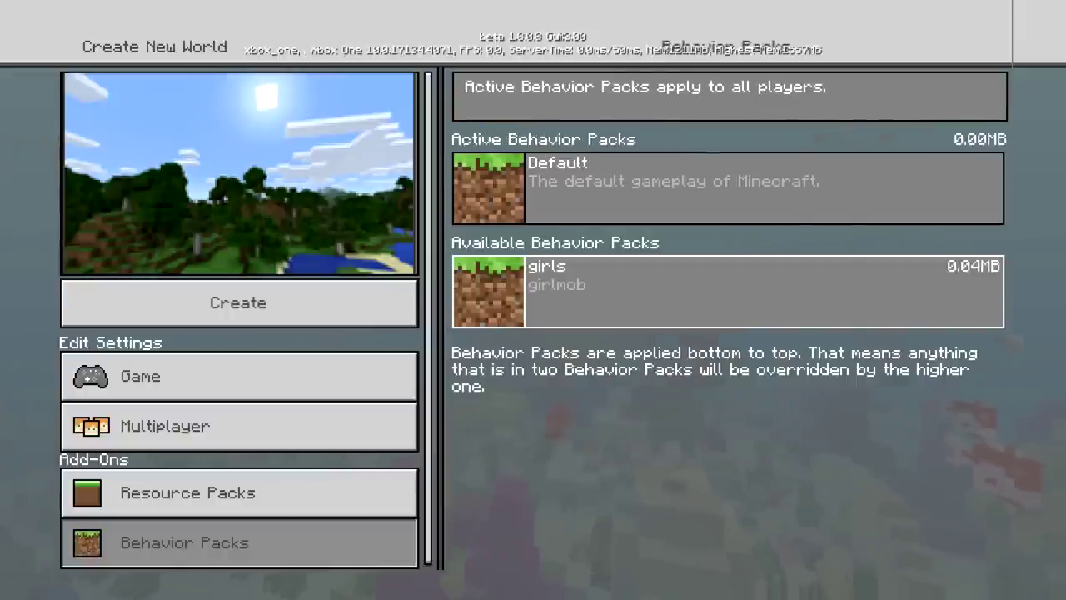
key("Escape")
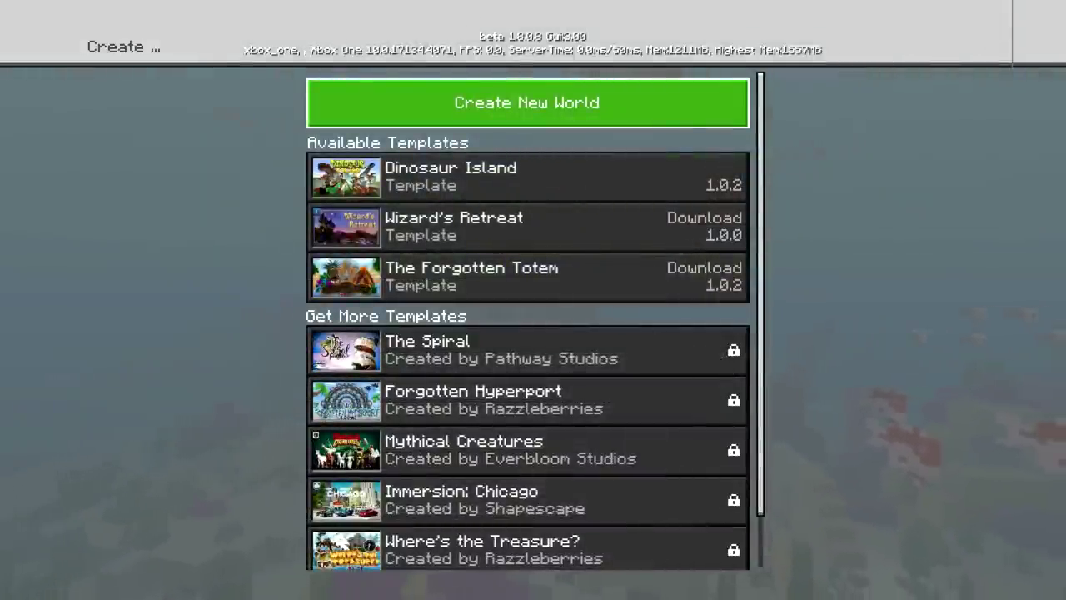
key("Escape")
key("Down")
key("Down")
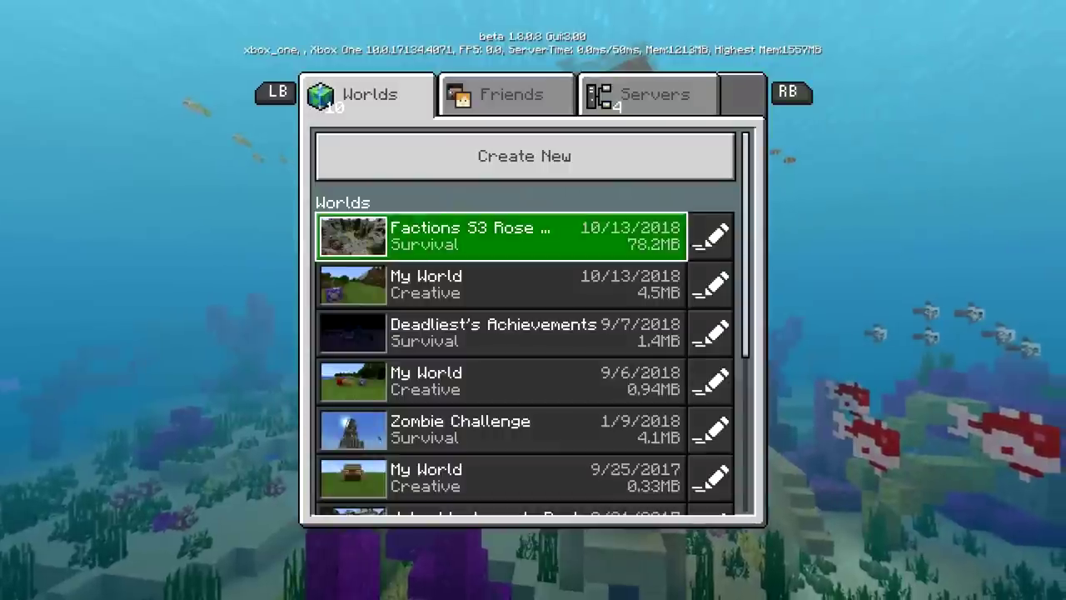
- Open My World's settings and confirm the girlmob resource pack is active
key("Right")
key("Return")
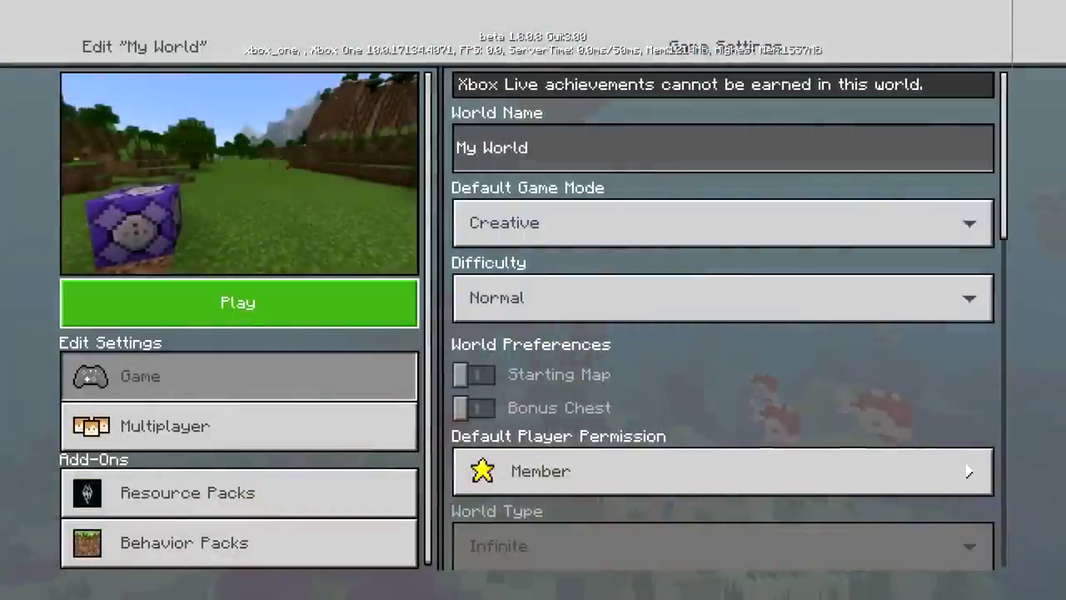
key("Down")
key("Down")
key("Down")
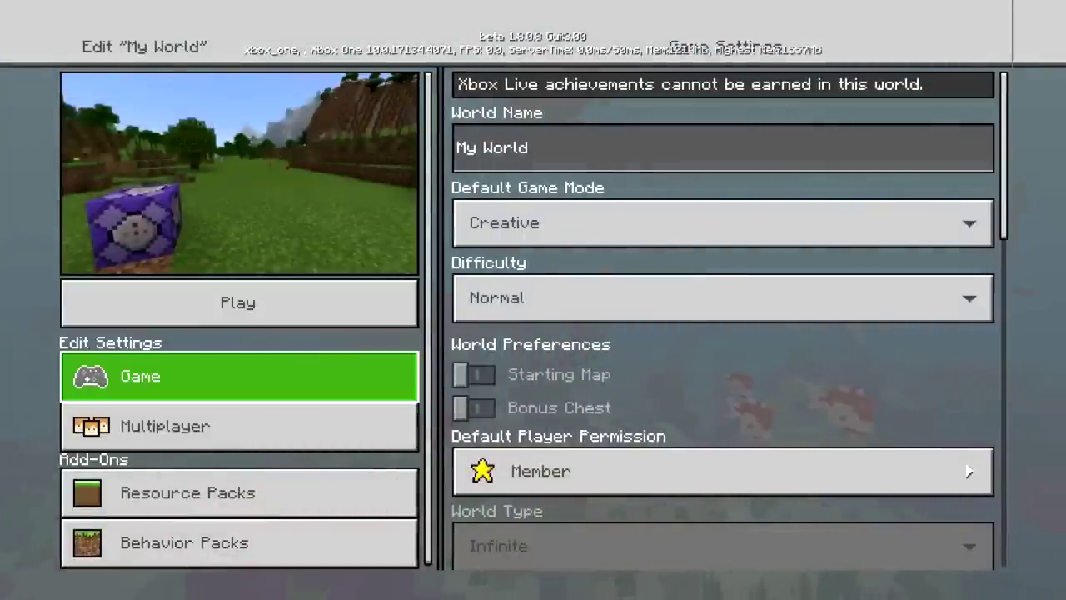
key("Right")
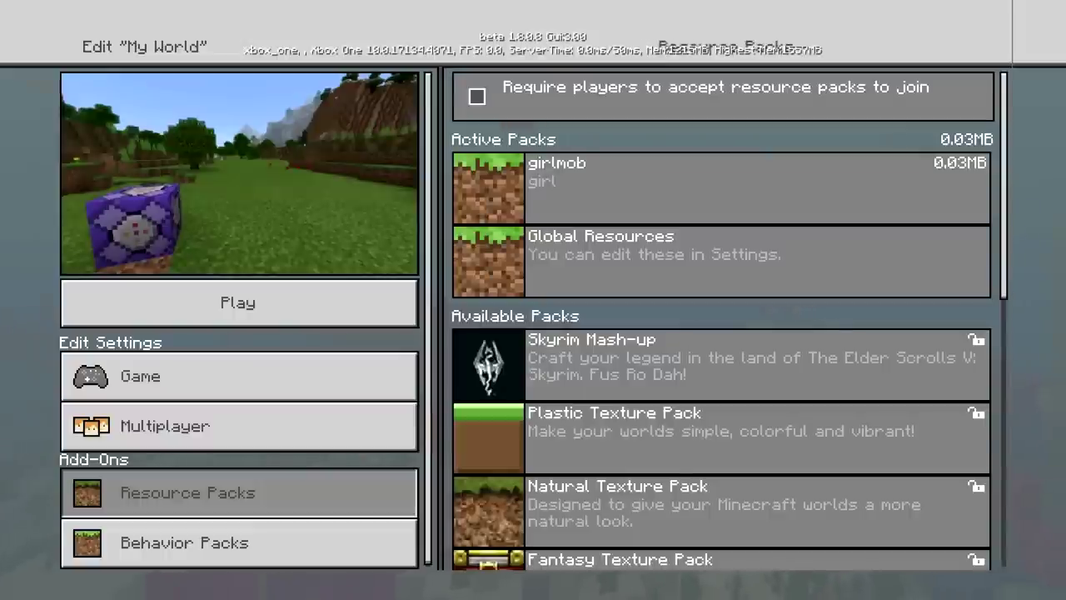
key("Down")
- Confirm the girls behavior pack is active, then back out to the title menu
key("Left")
key("Down")
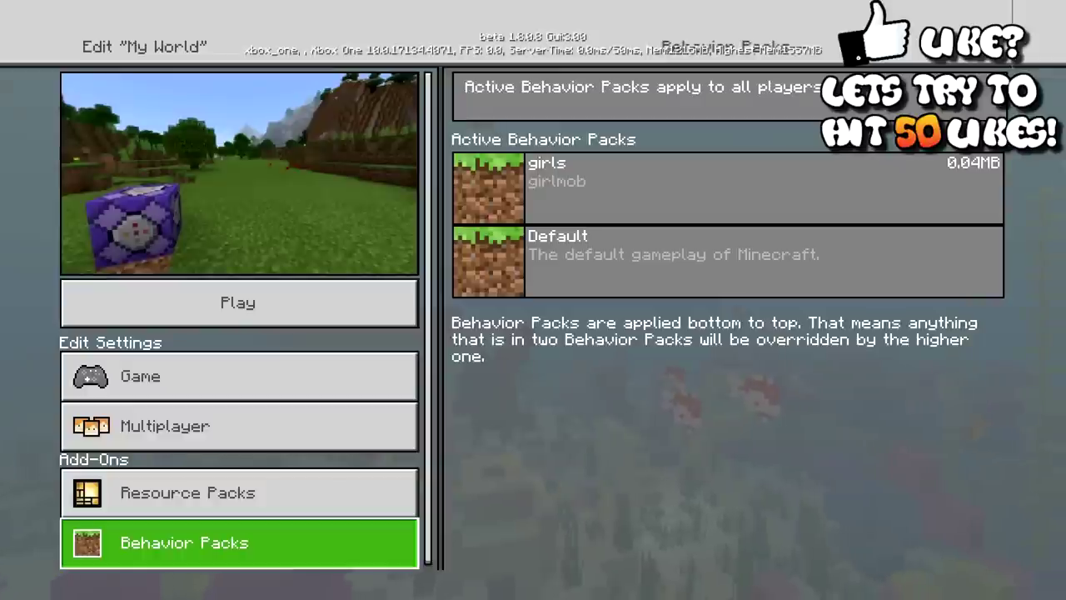
key("Up")
key("Up")
key("Up")
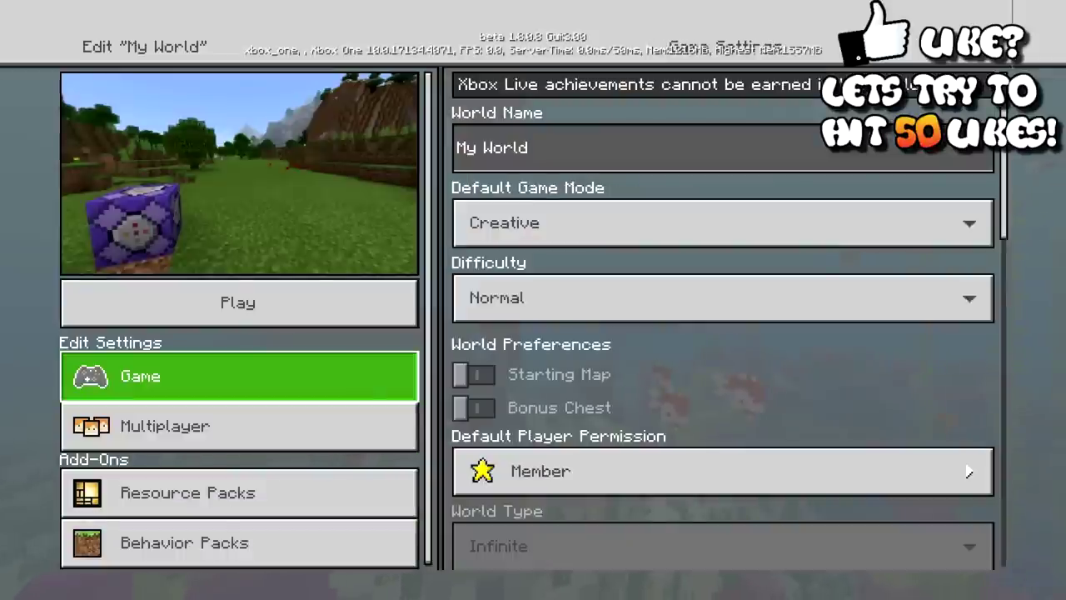
key("Escape")
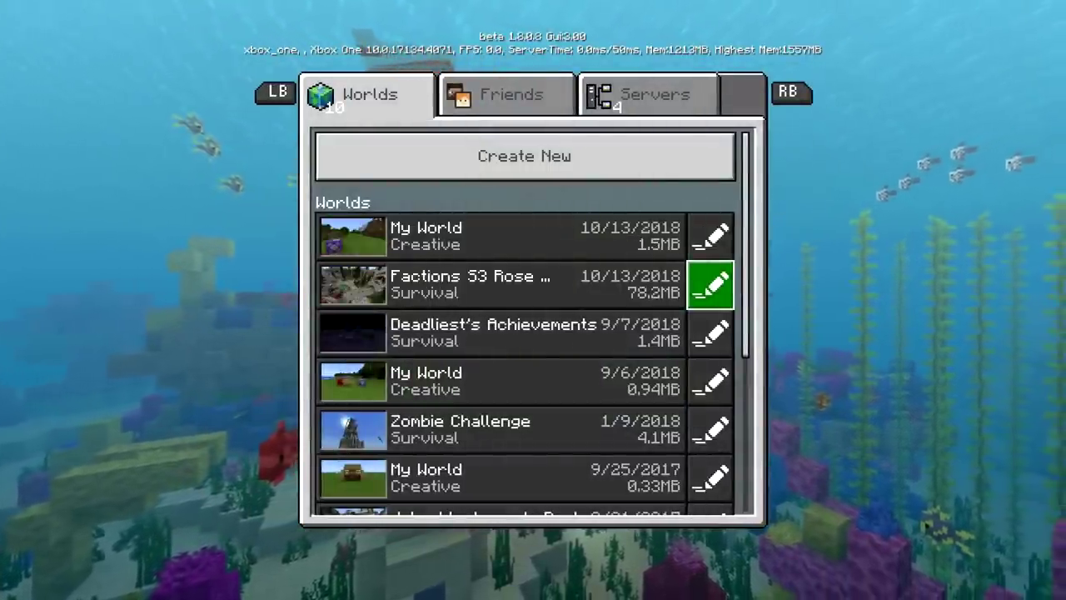
key("Escape")
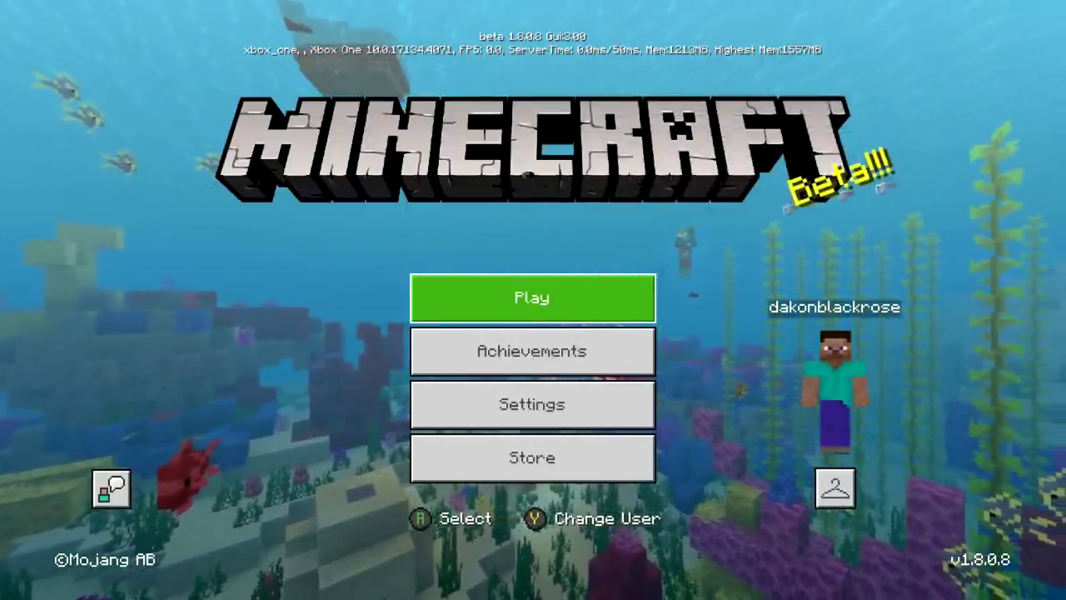
- Go to My games & apps > See all > Apps on the Xbox dashboard
key("super")
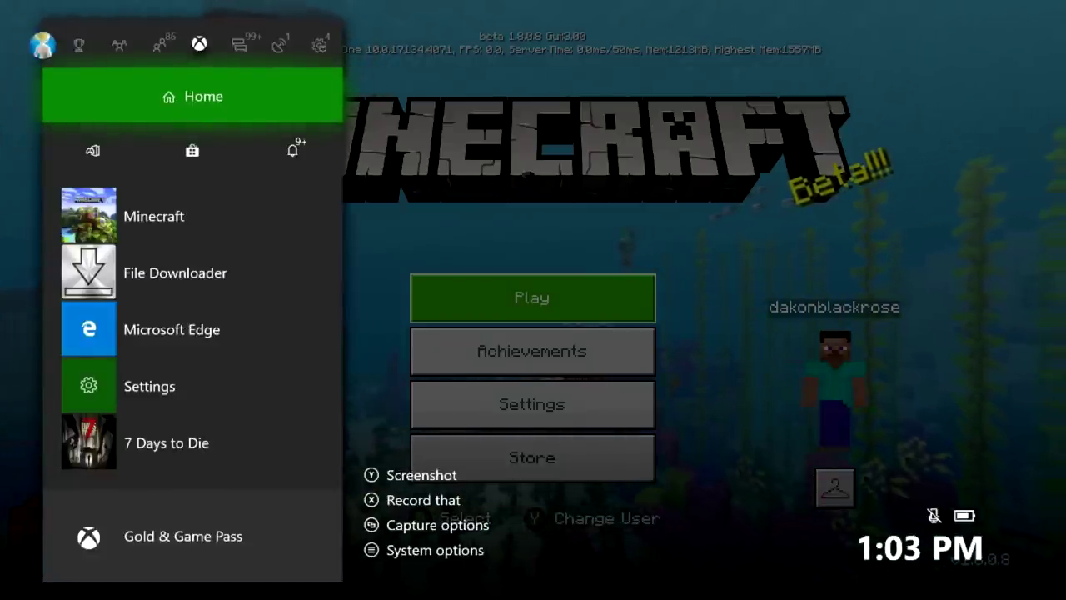
key("Down")
key("Return")
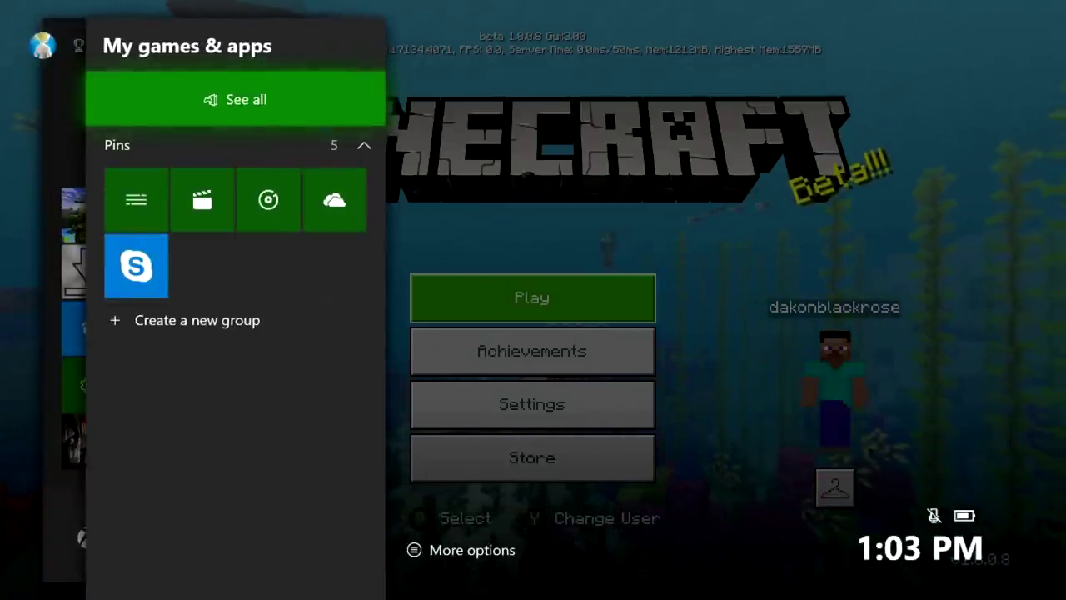
key("Return")
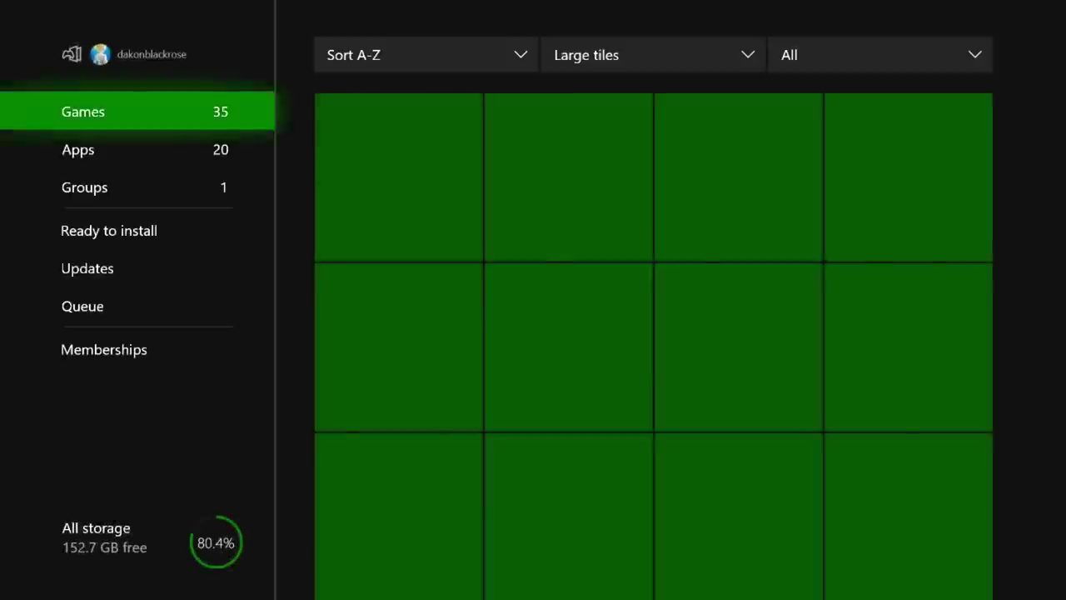
key("Down")
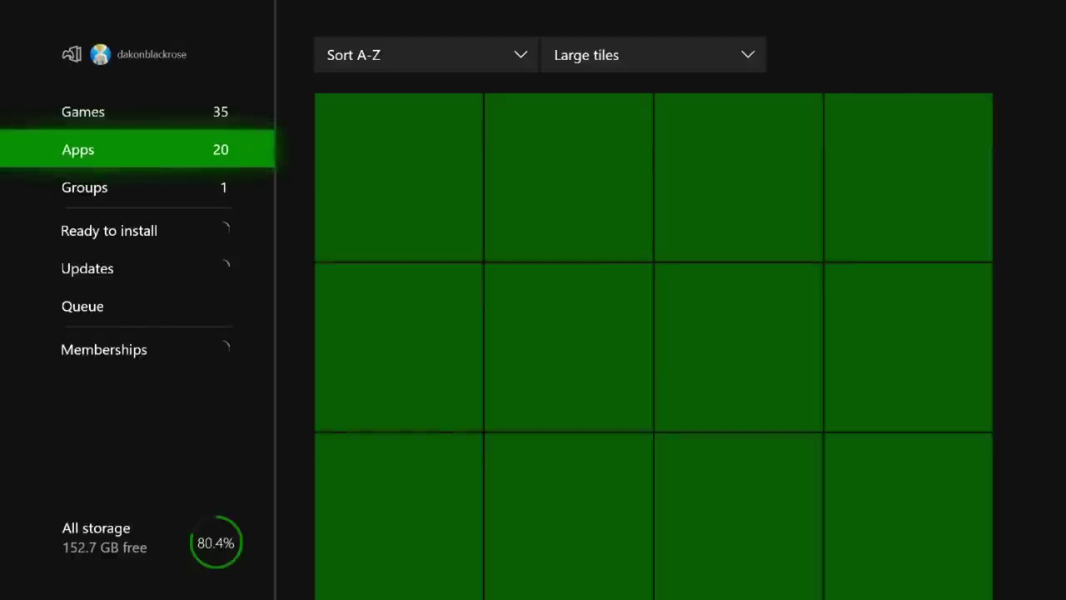
key("Right")
- Browse the installed app tiles, including File Downloader and UFO.Transfer, then bring up the guide
key("Right")
key("Down")
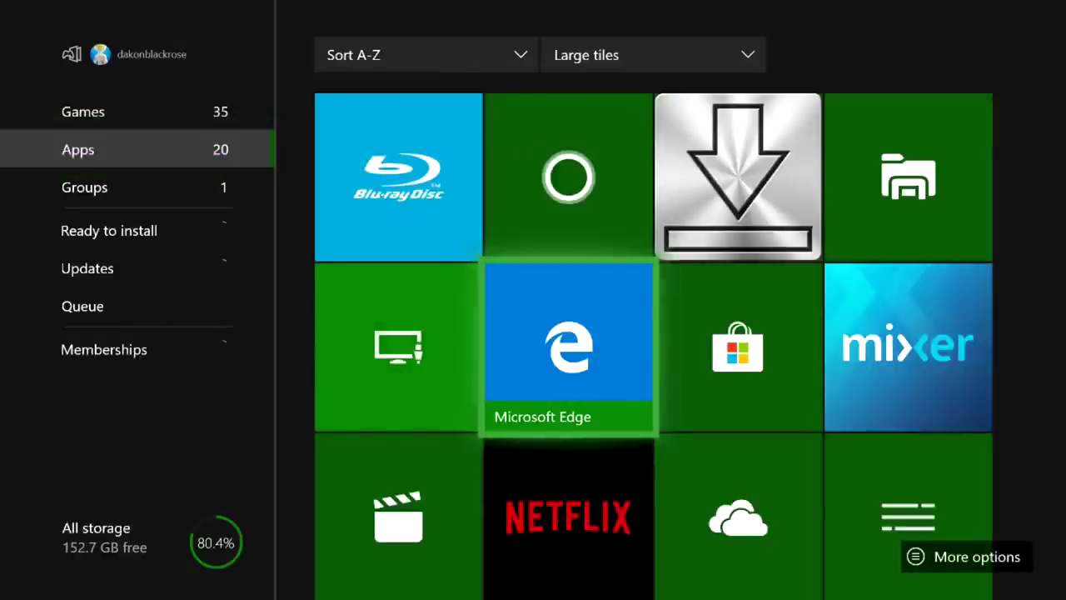
key("Right")
key("Up")
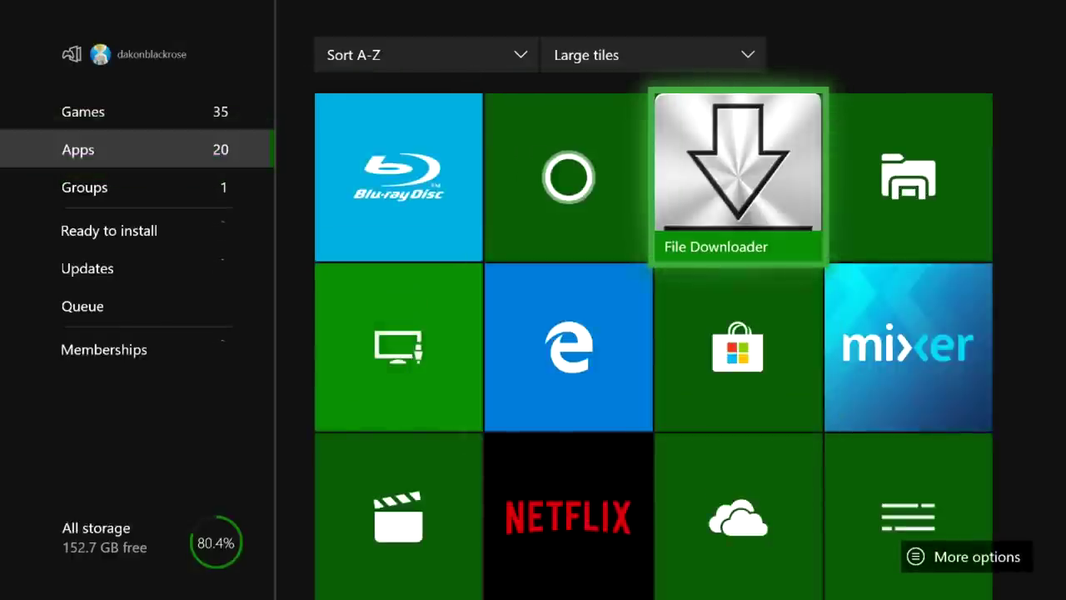
key("Down")
key("Down")
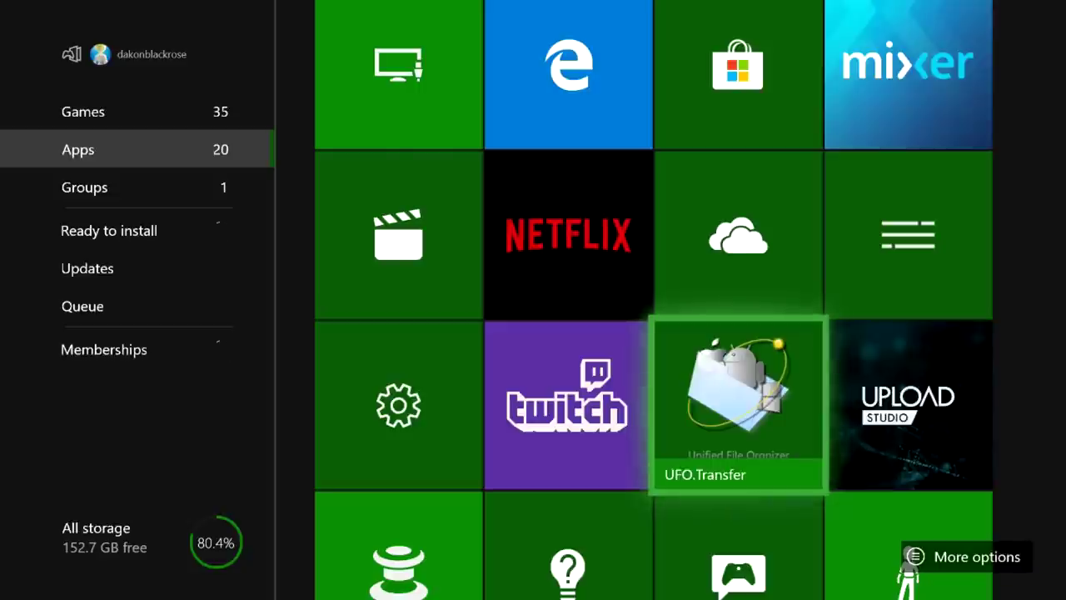
key("Left")
key("Left")
key("Up")
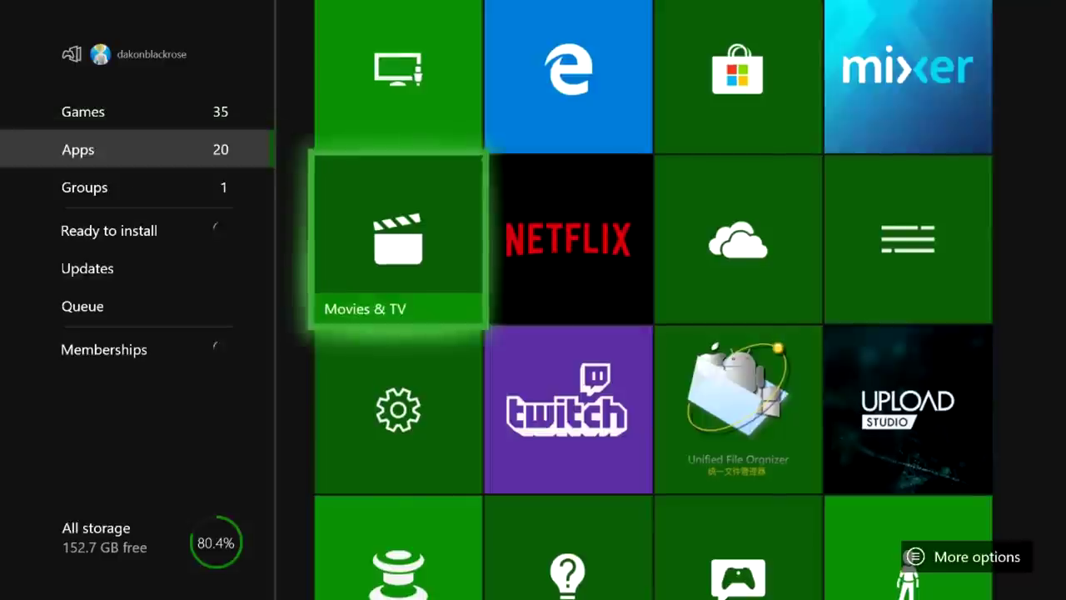
key("Left")
key("super")
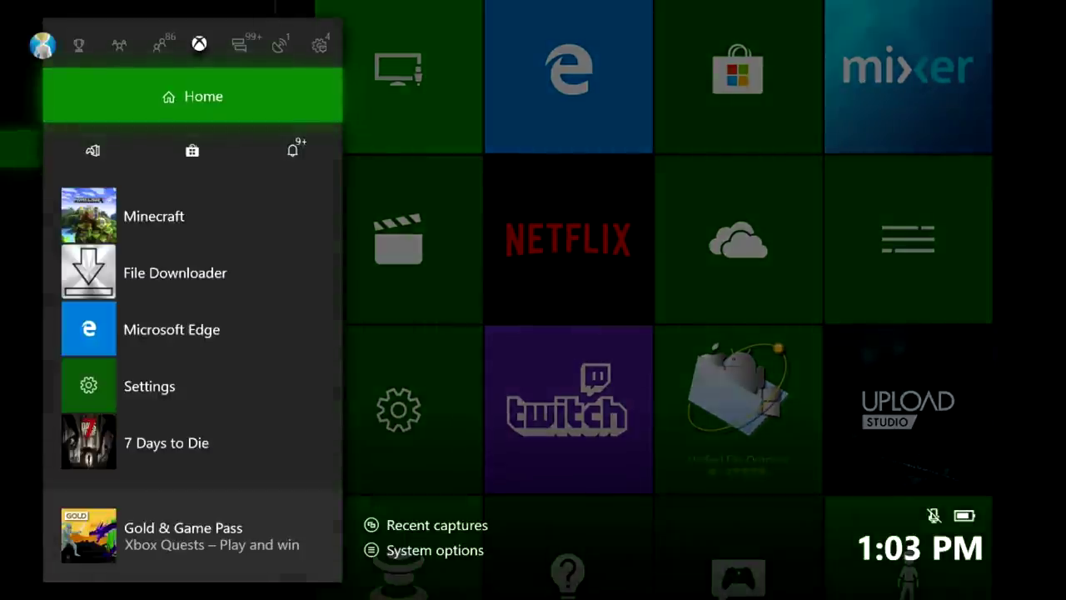
key("Right")
key("Right")
key("Right")
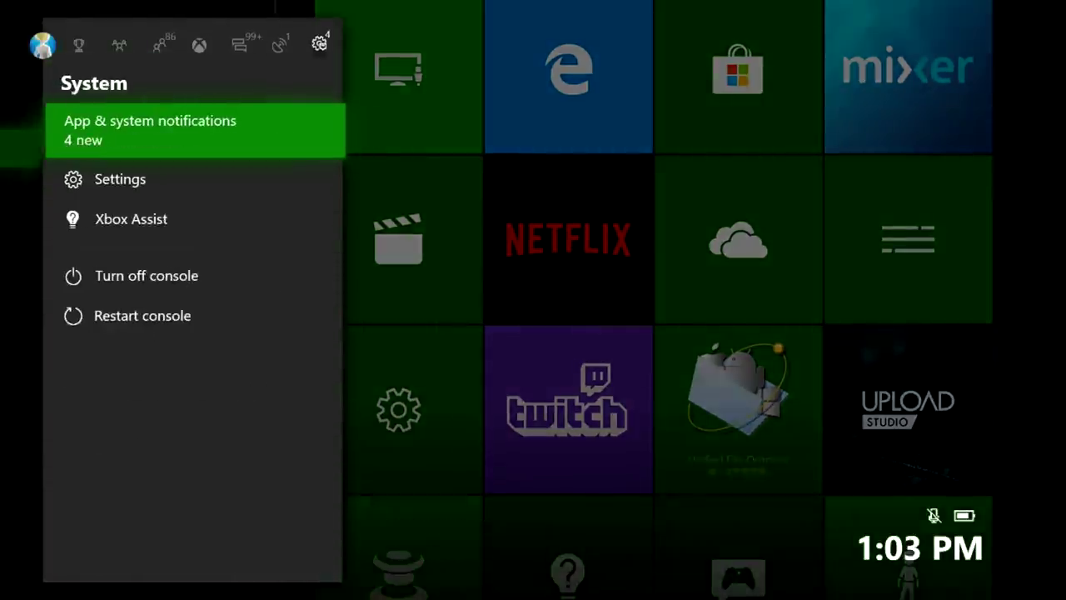
- Review Display & sound > Video output > Video fidelity & overscan without changing anything, then back out
key("Down")
key("Return")
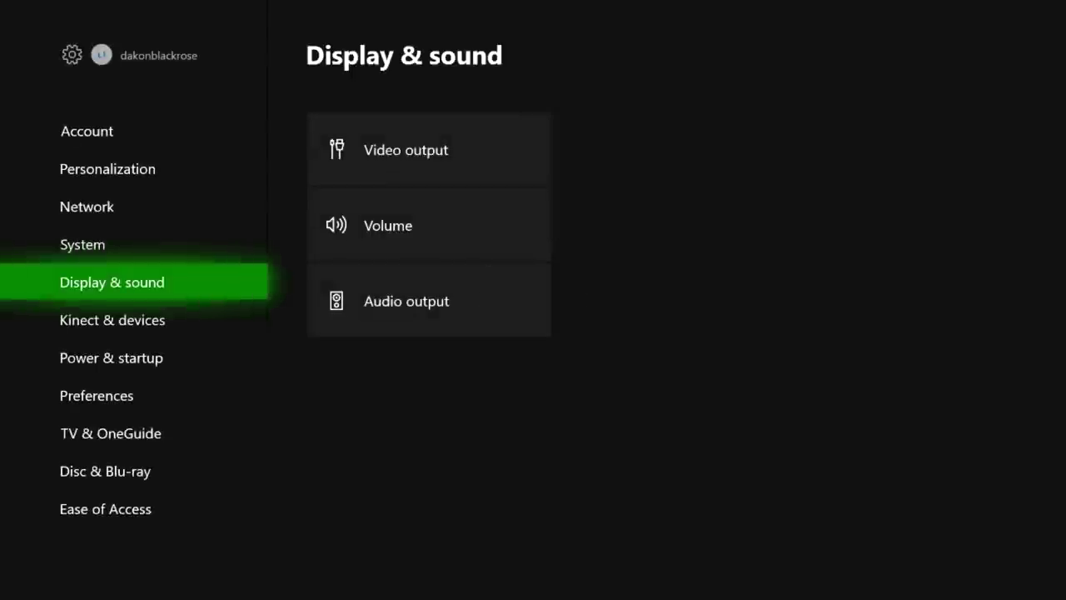
key("Right")
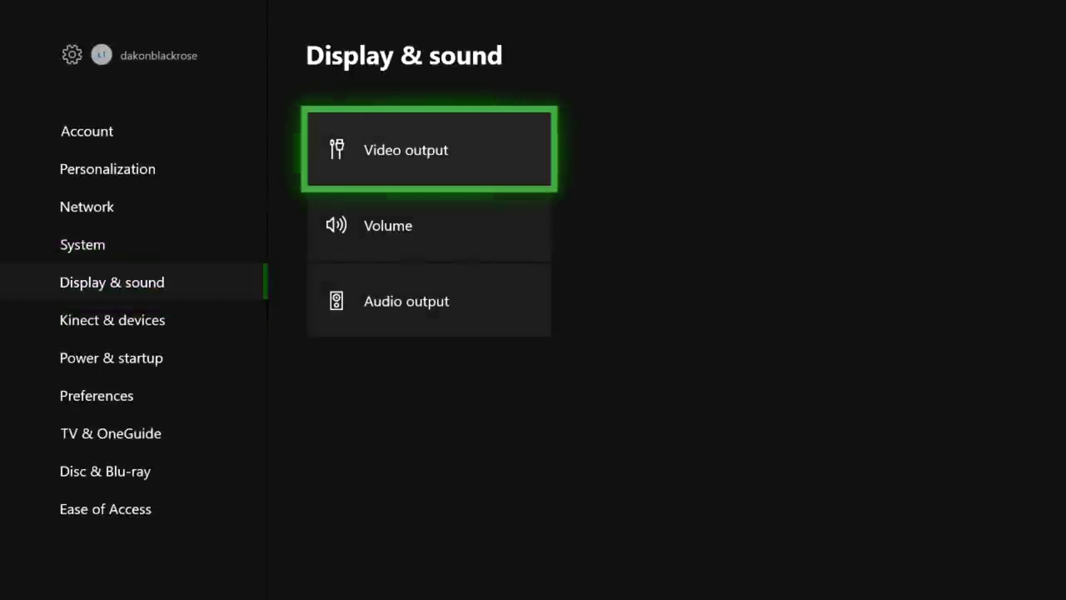
key("Return")
key("Right")
key("Down")
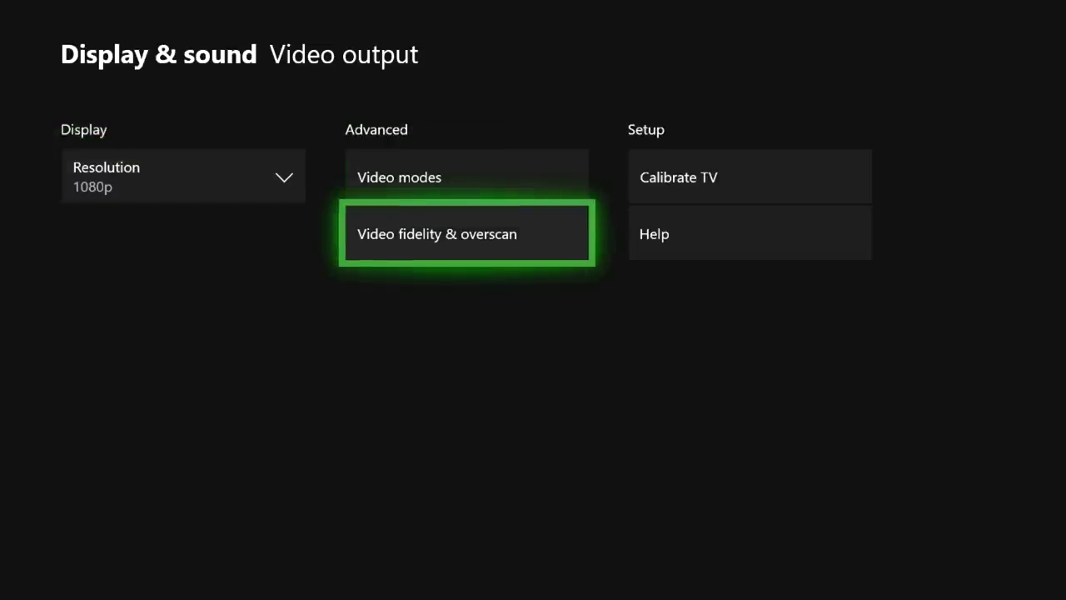
key("Return")
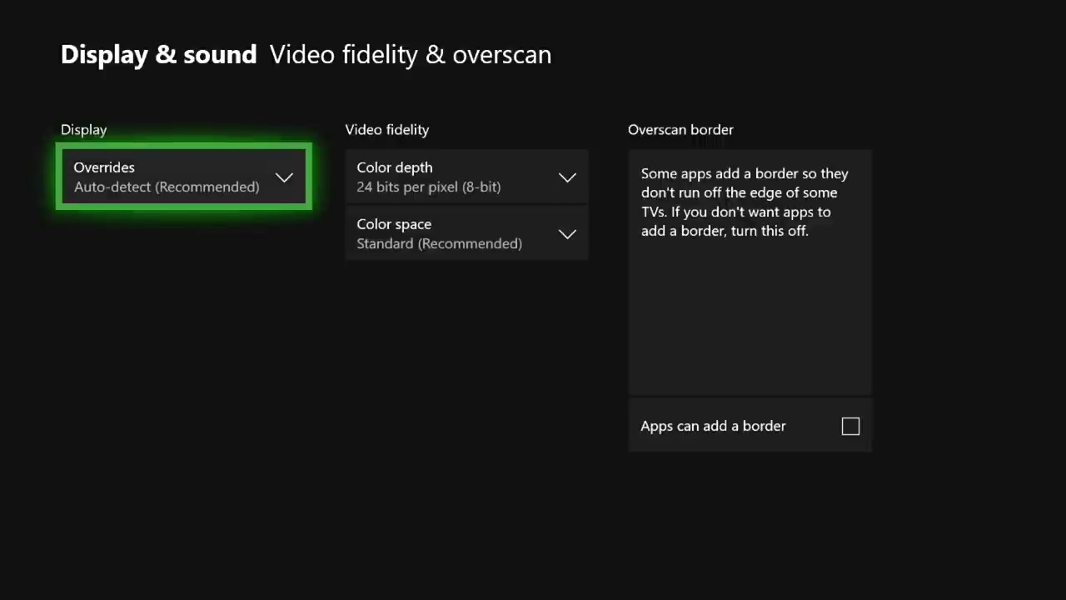
key("Right")
key("Right")
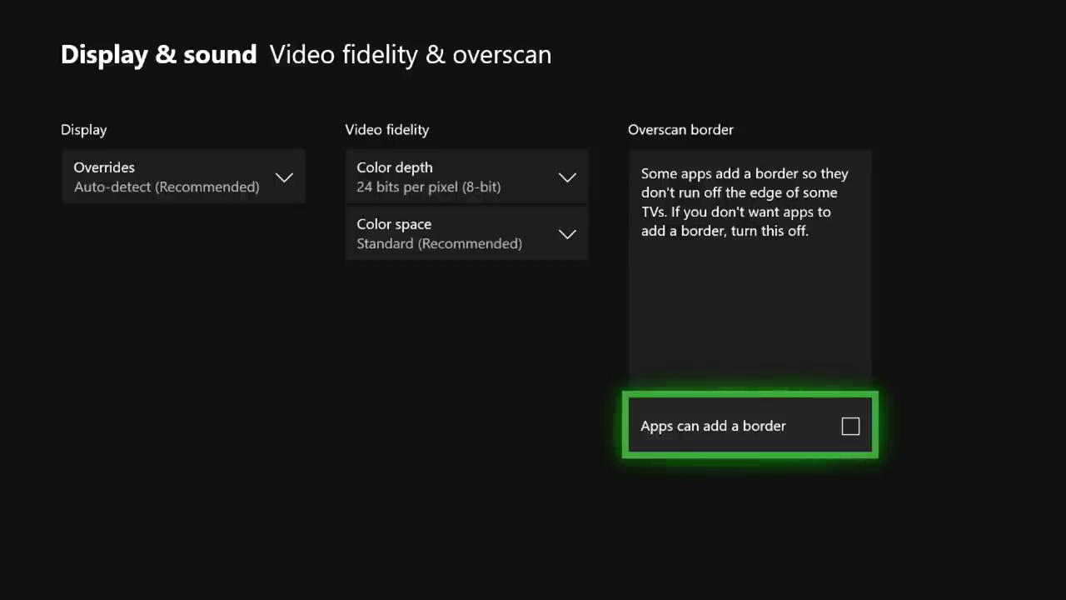
key("Escape")
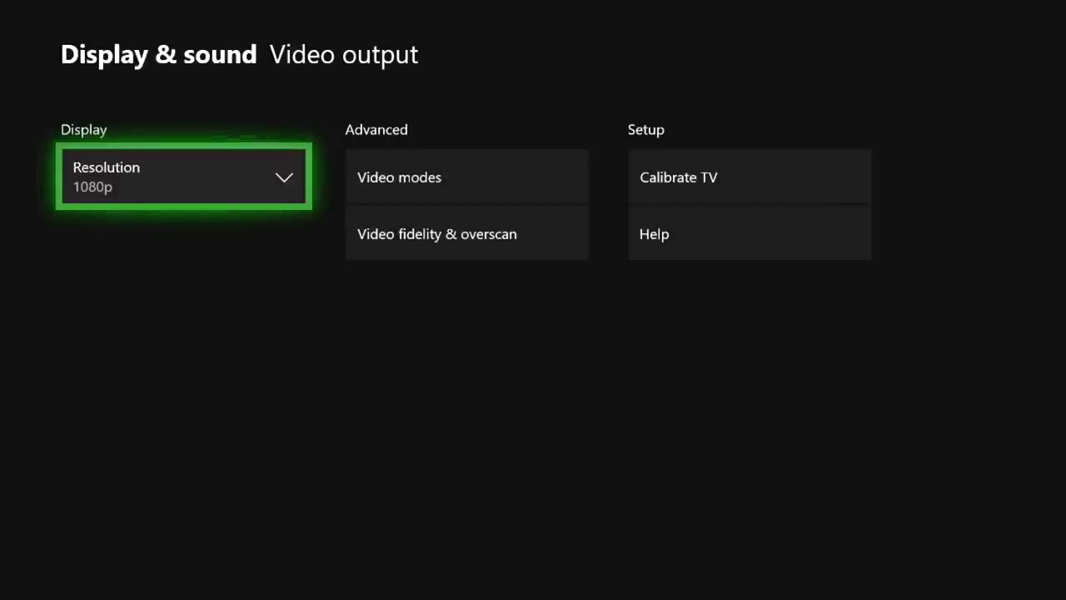
key("Escape")
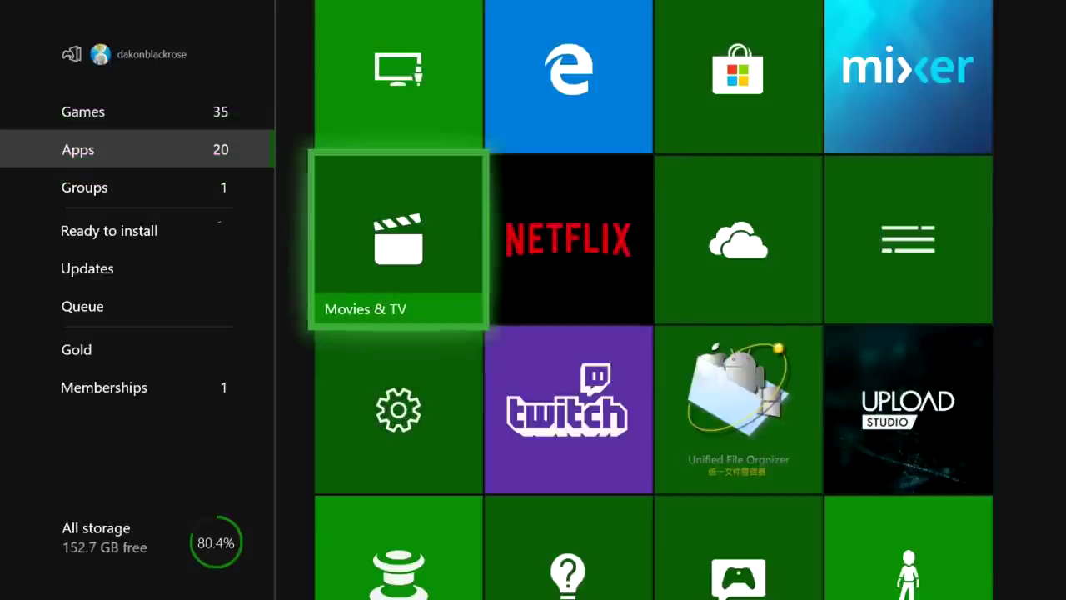
- Launch Microsoft Edge from the apps list
key("Right")
key("Right")
key("Up")
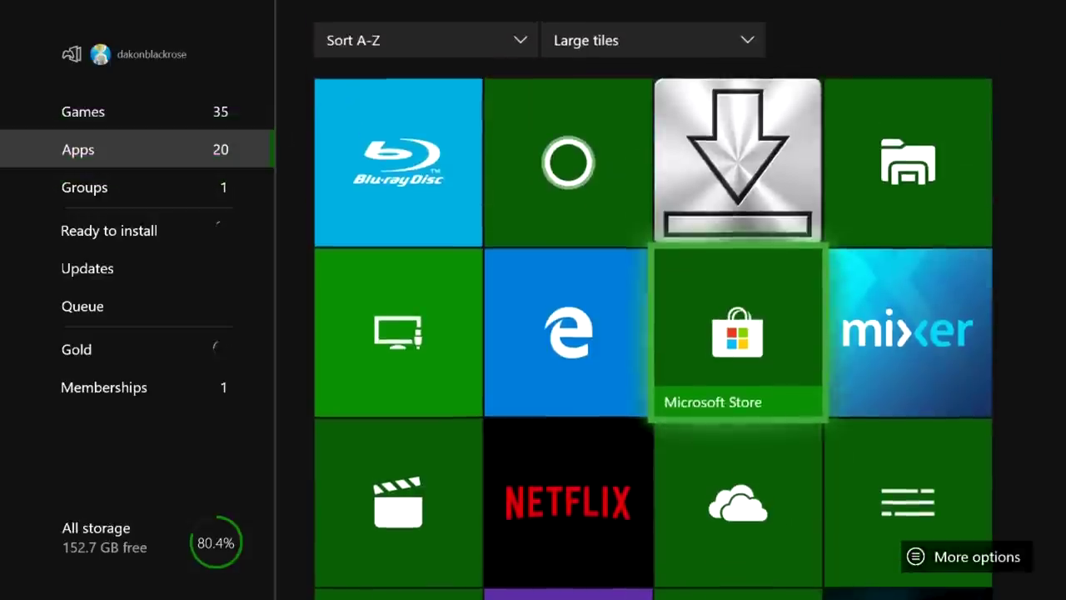
key("Left")
key("Return")
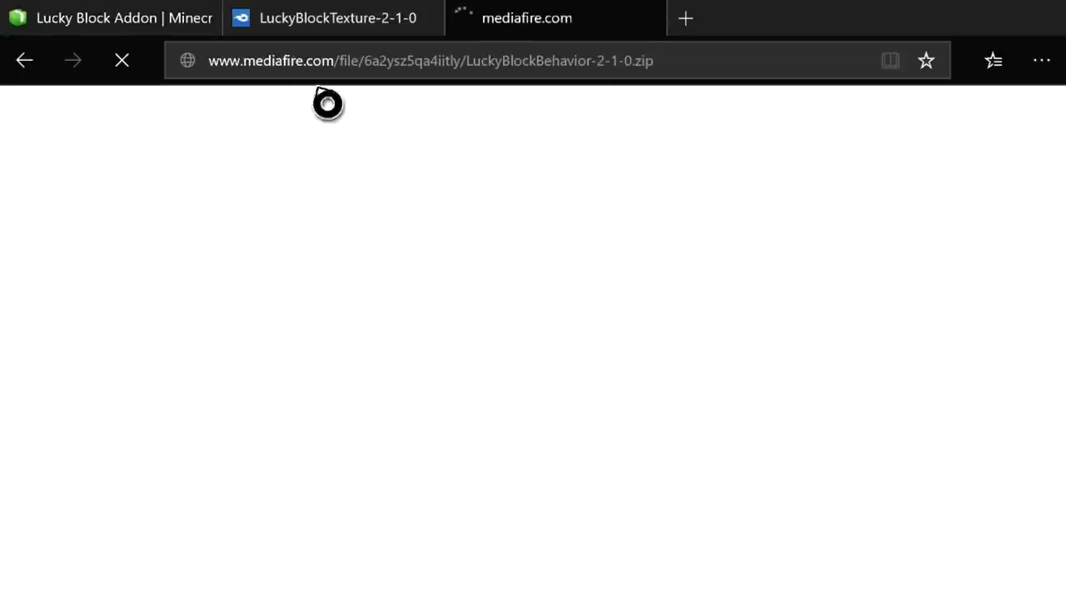
- Switch to the MediaFire tab for LuckyBlockTexture-2-1-0.zip
key("Tab")
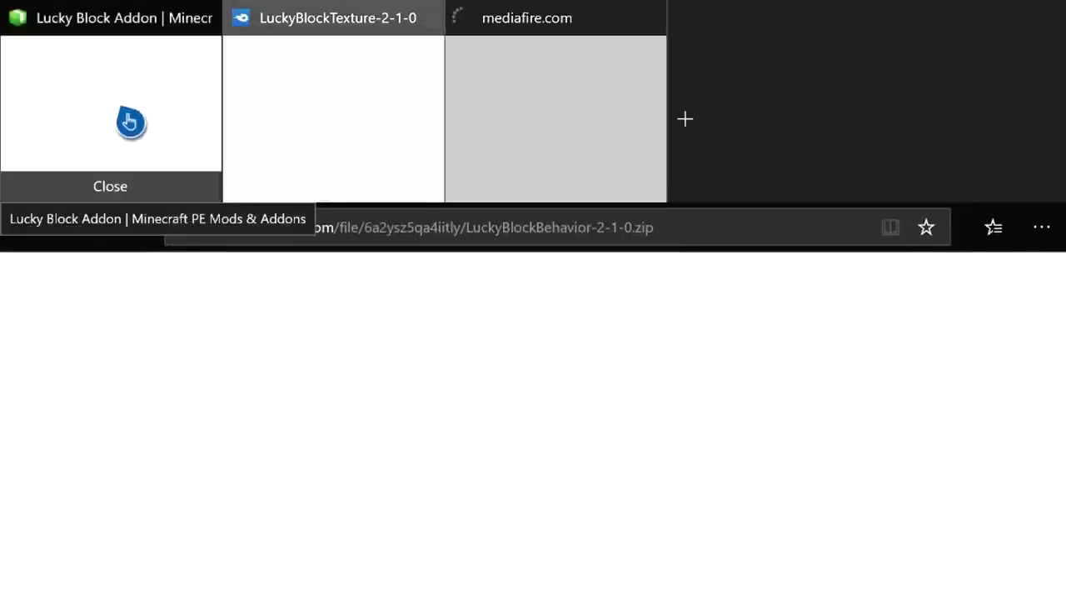
left_click(130, 122)
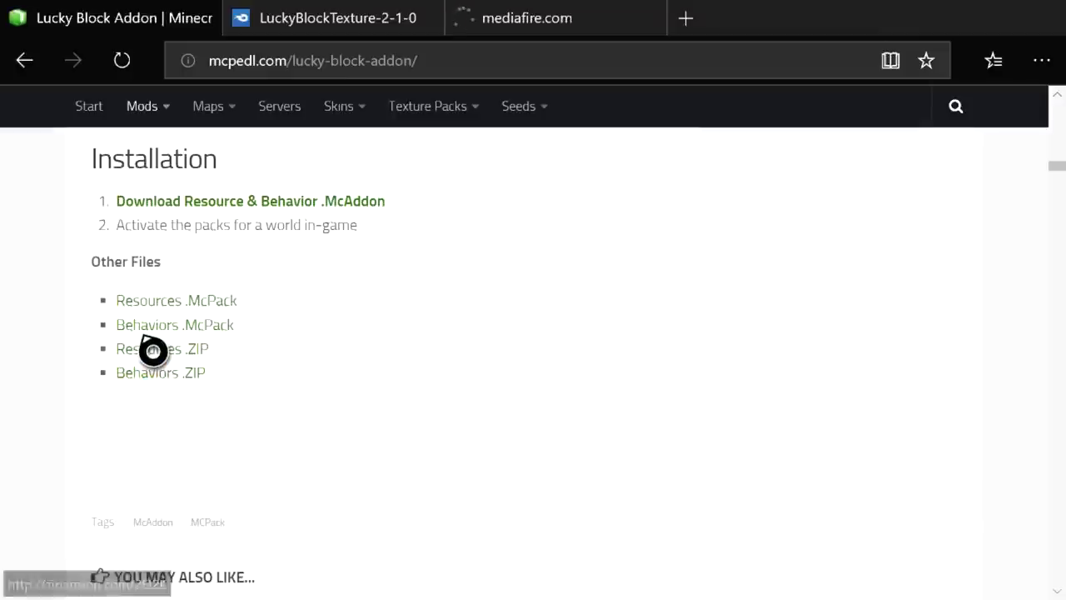
left_click(594, 75)
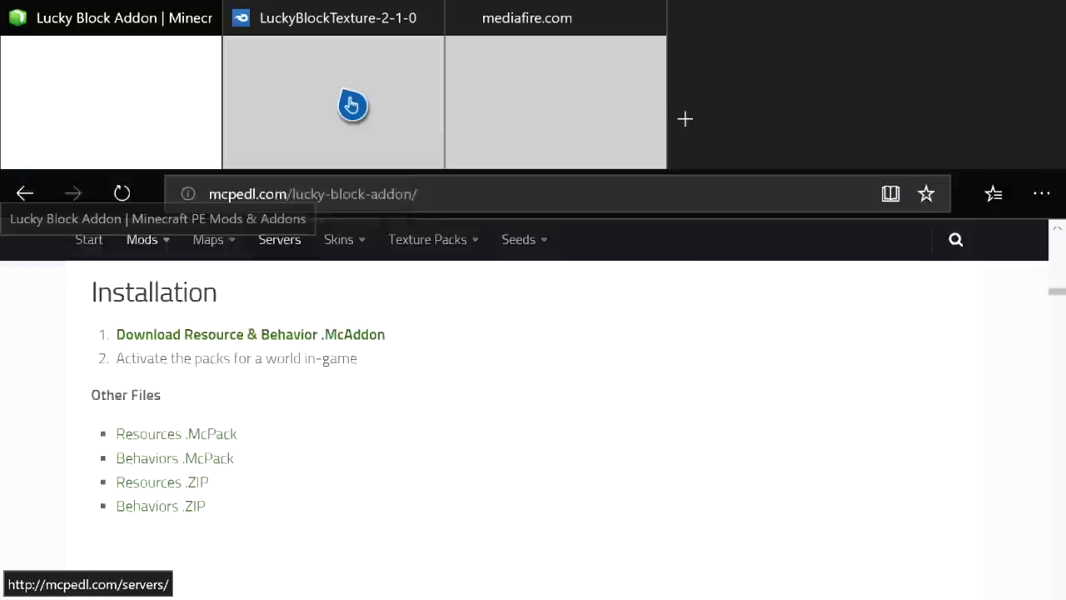
mouse_move(352, 122)
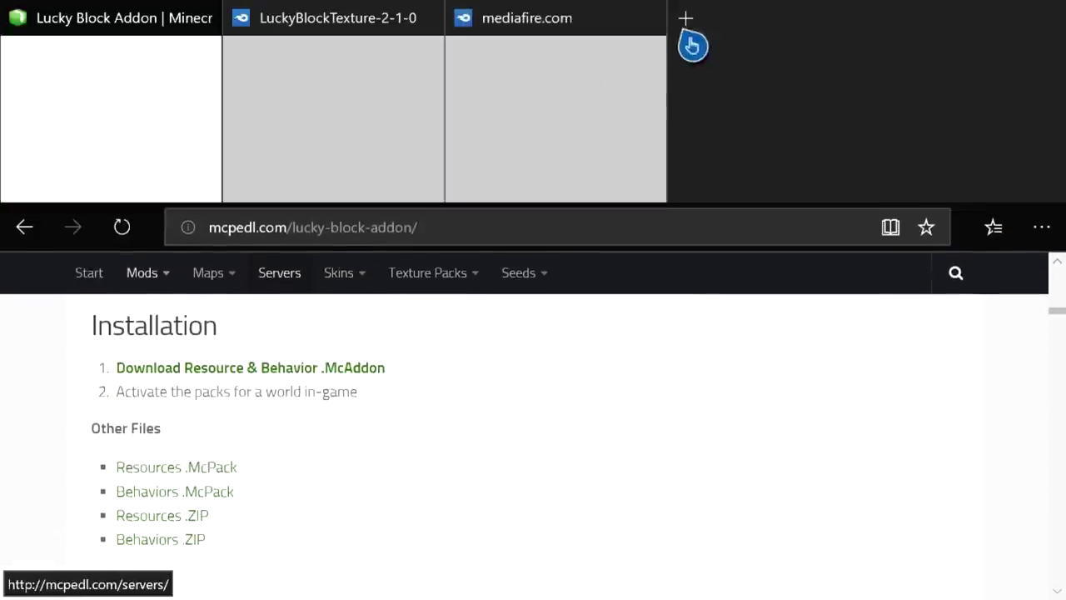
mouse_move(279, 122)
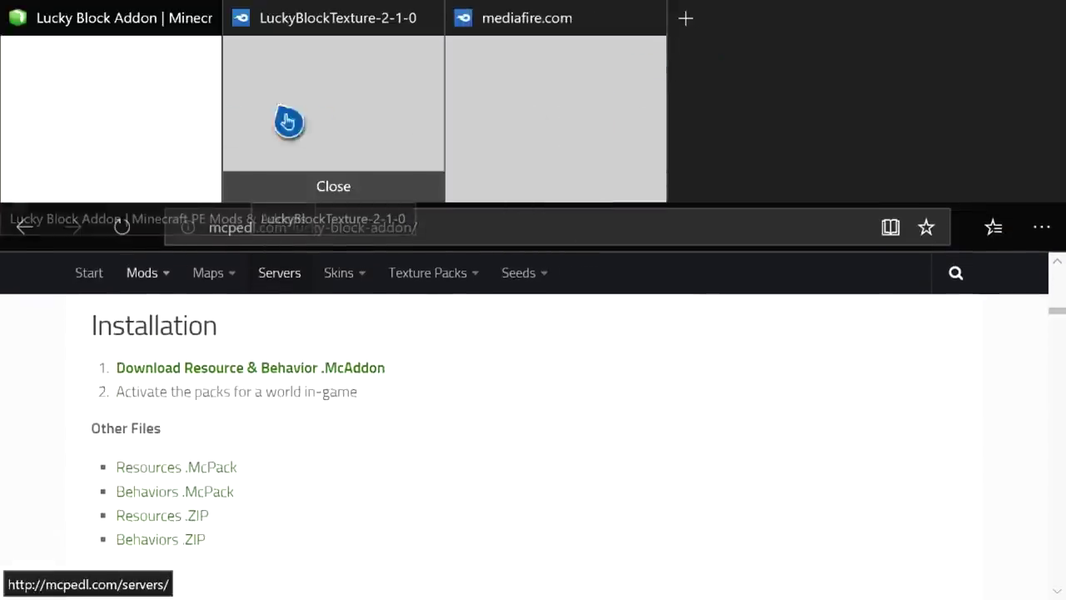
left_click(351, 122)
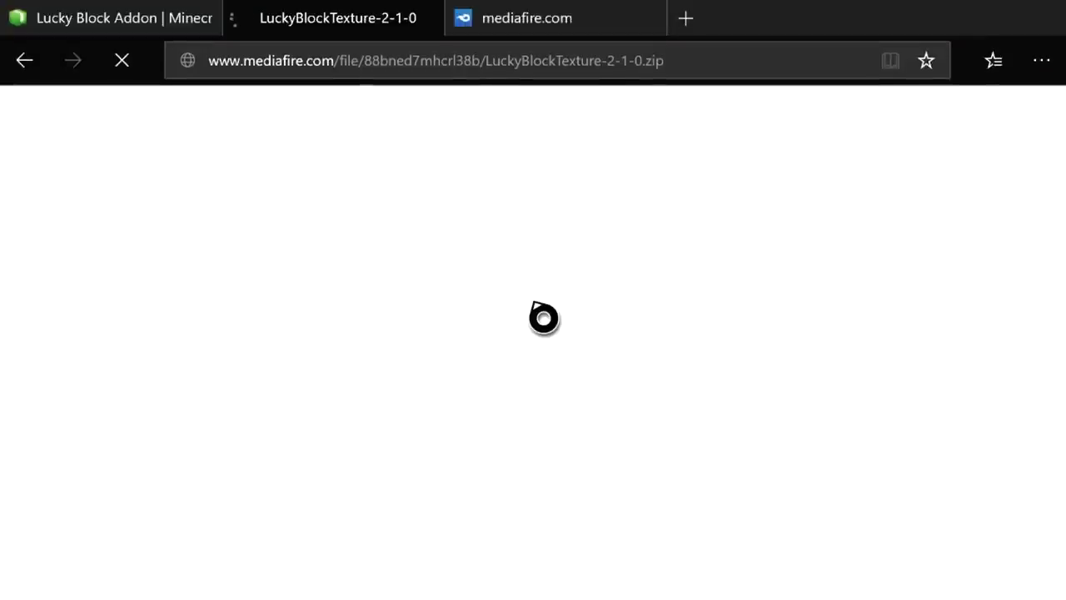
left_click(591, 71)
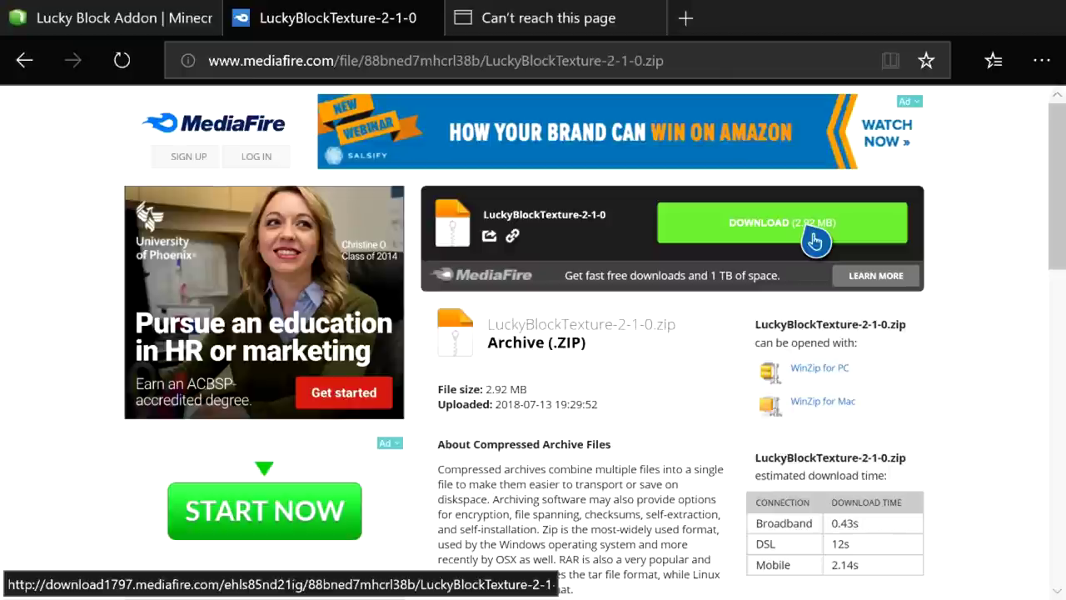
- Copy the Download button's link for LuckyBlockTexture-2-1-0.zip
right_click(815, 240)
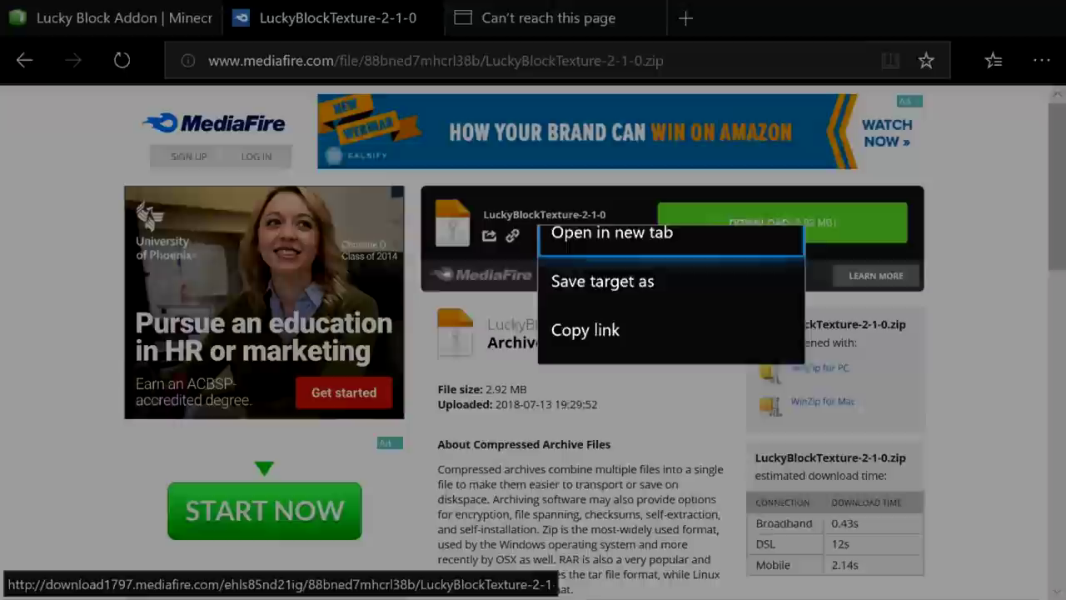
key("Down")
key("Down")
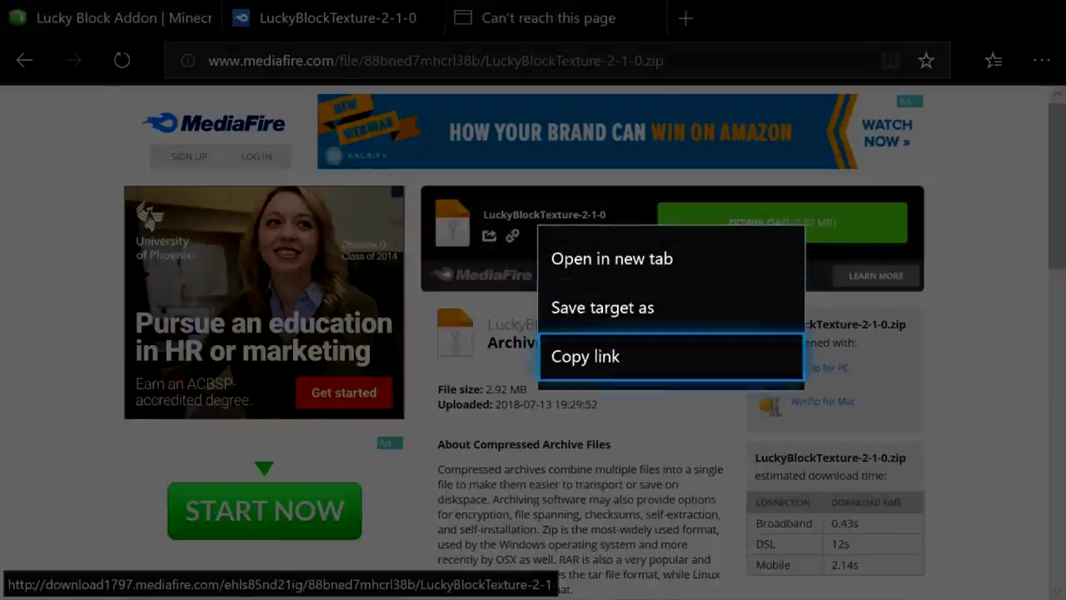
key("Return")
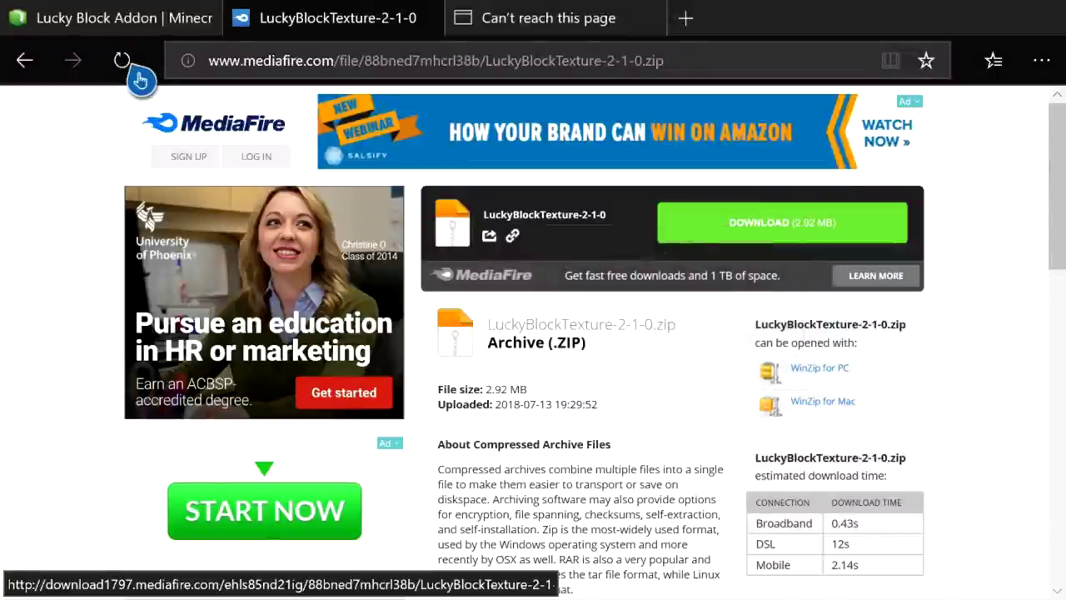
key("super")
key("Down")
key("Down")
key("Down")
key("Down")
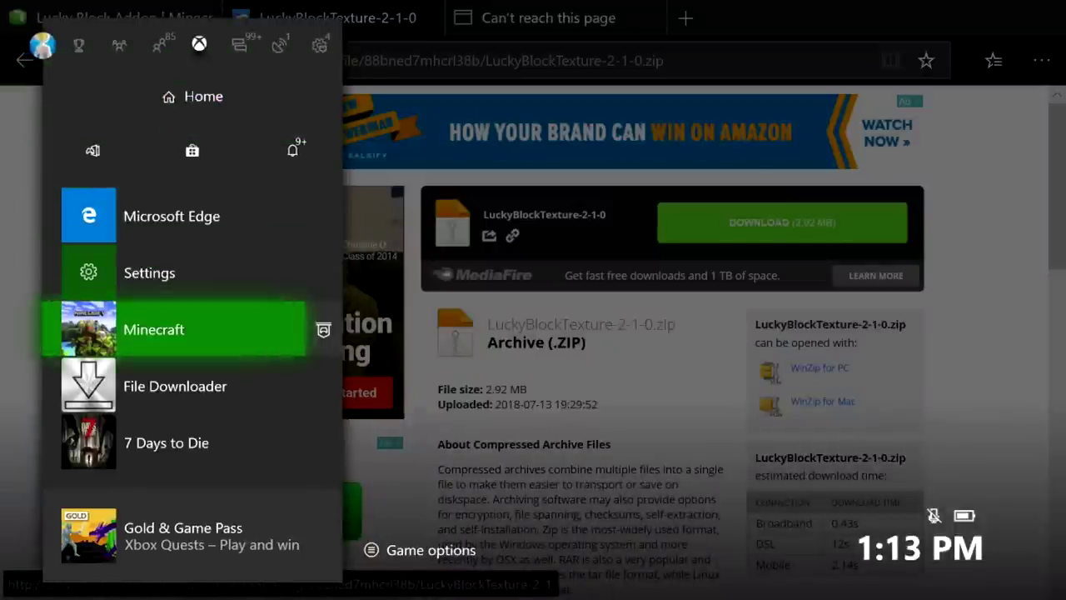
- Launch File Downloader and go to its From URL page
key("Down")
key("Return")
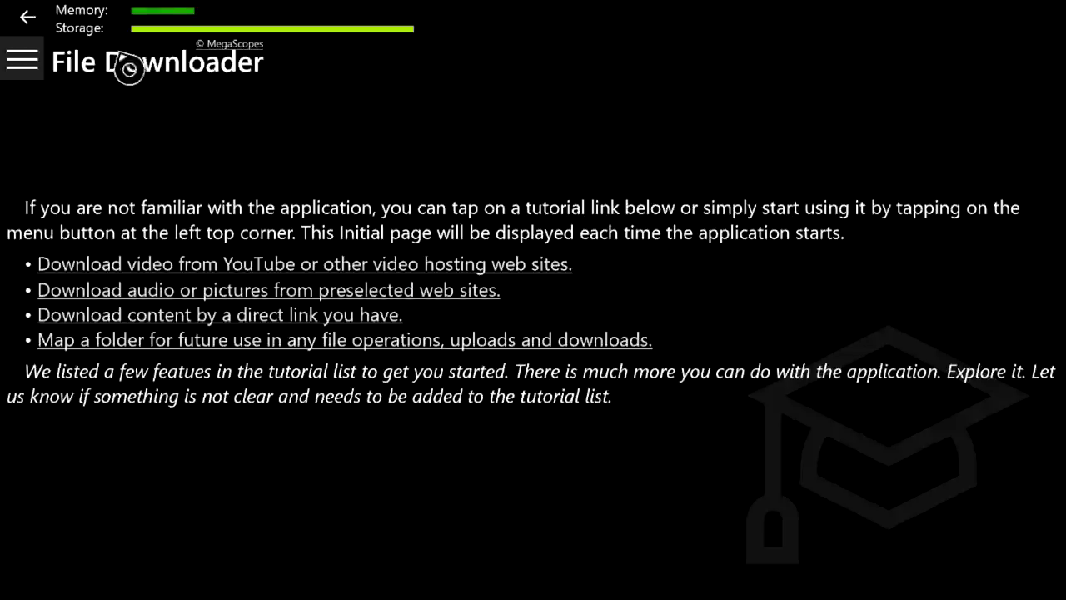
left_click(38, 72)
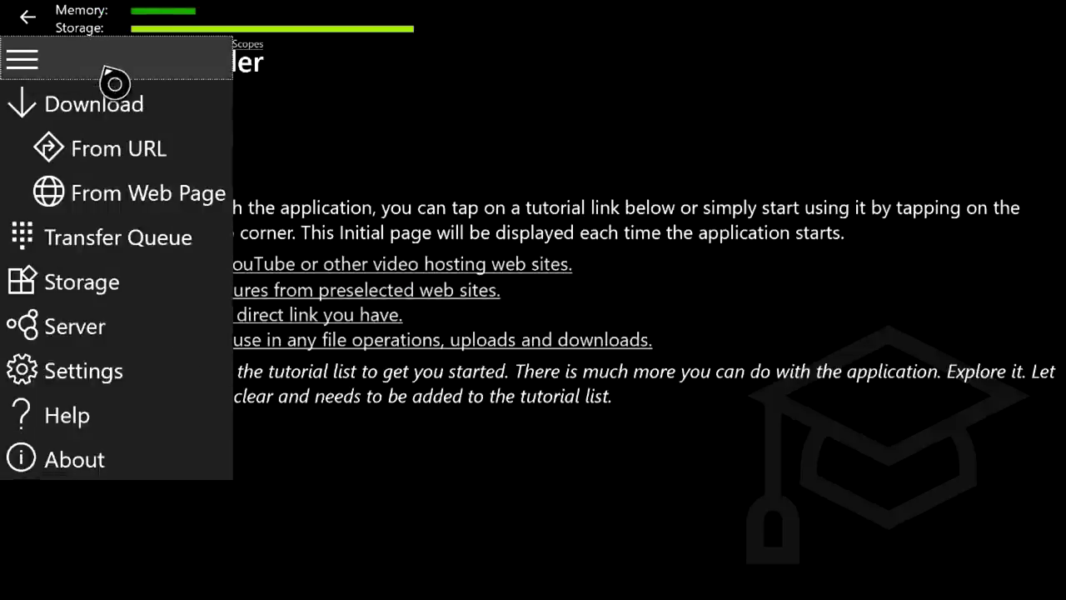
left_click(115, 119)
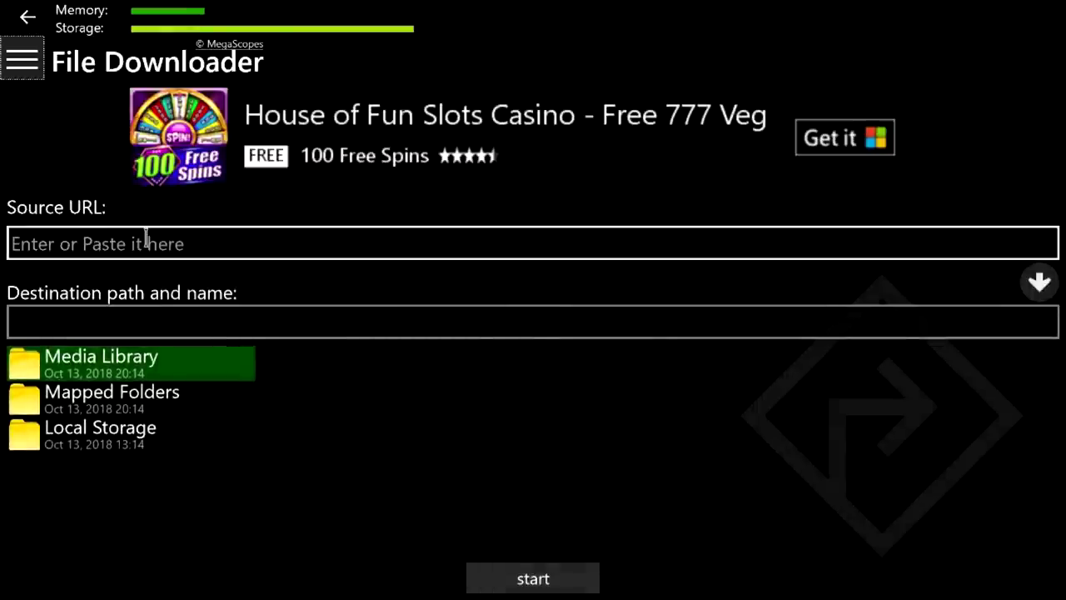
- Paste the copied link as Source URL, saving to Local Storage\LuckyBlockTexture-2-1-0.zip
left_click(146, 240)
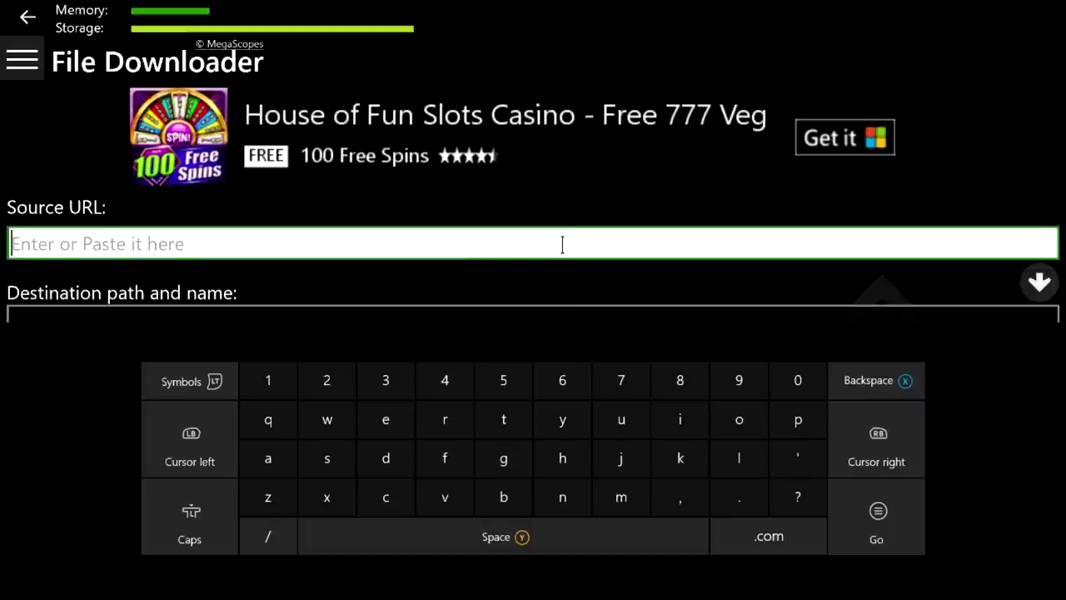
right_click(533, 243)
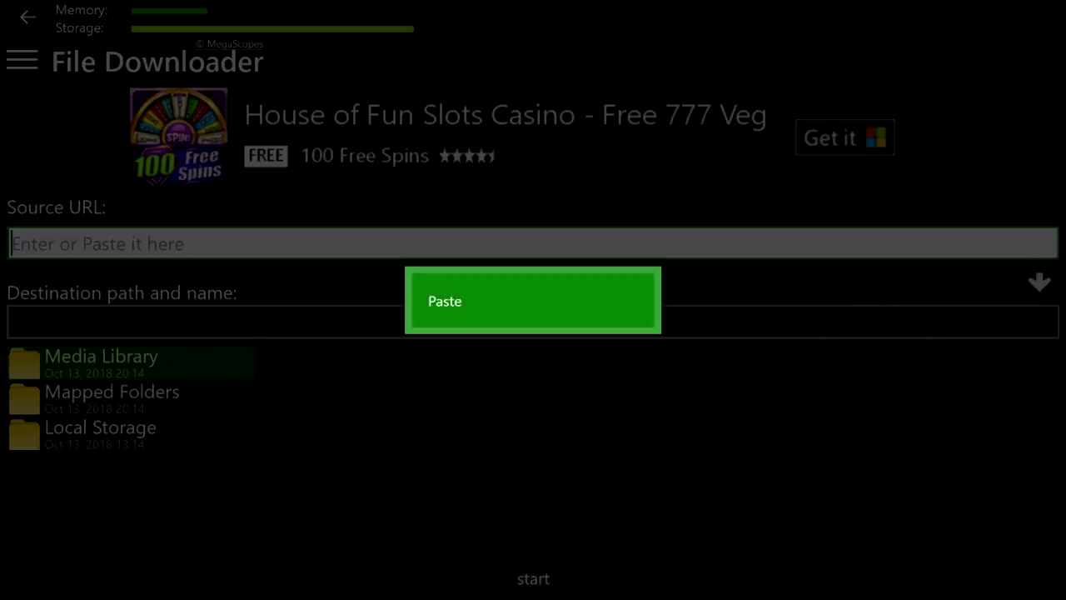
left_click(533, 300)
left_click(166, 448)
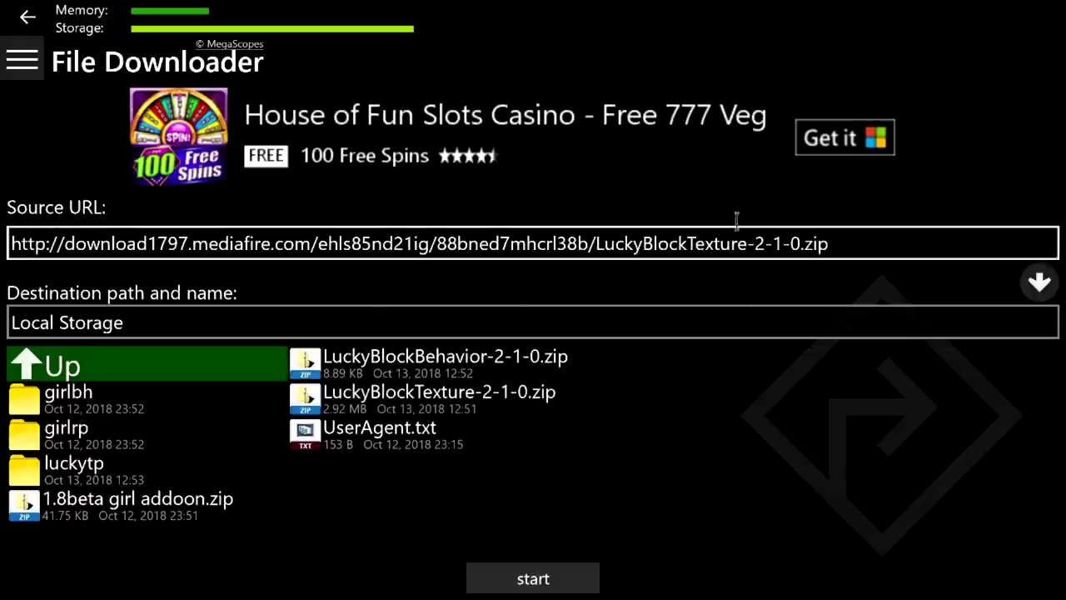
left_click(1038, 281)
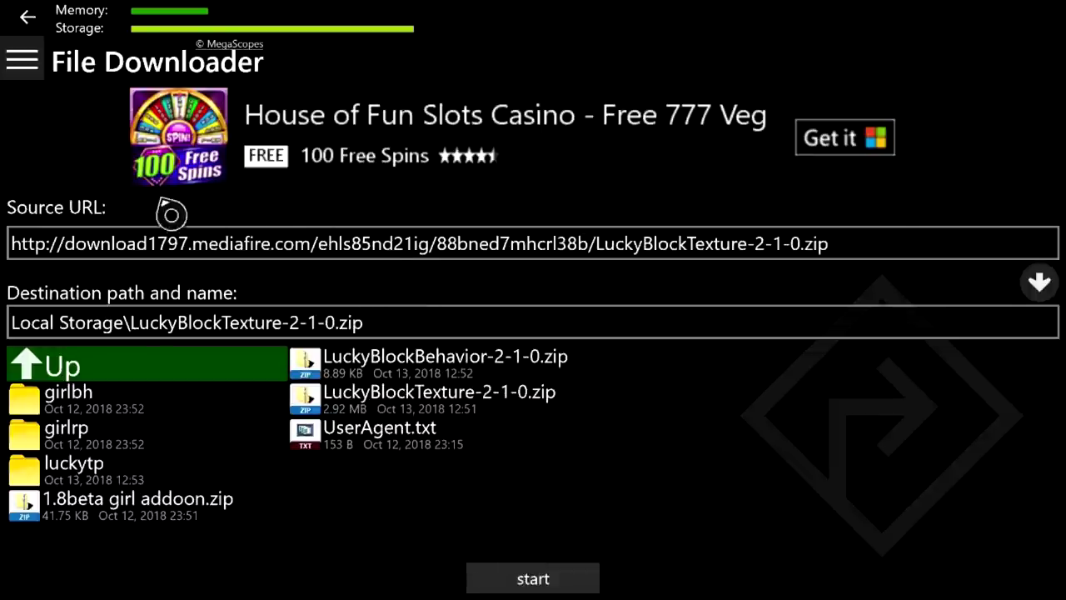
left_click(30, 71)
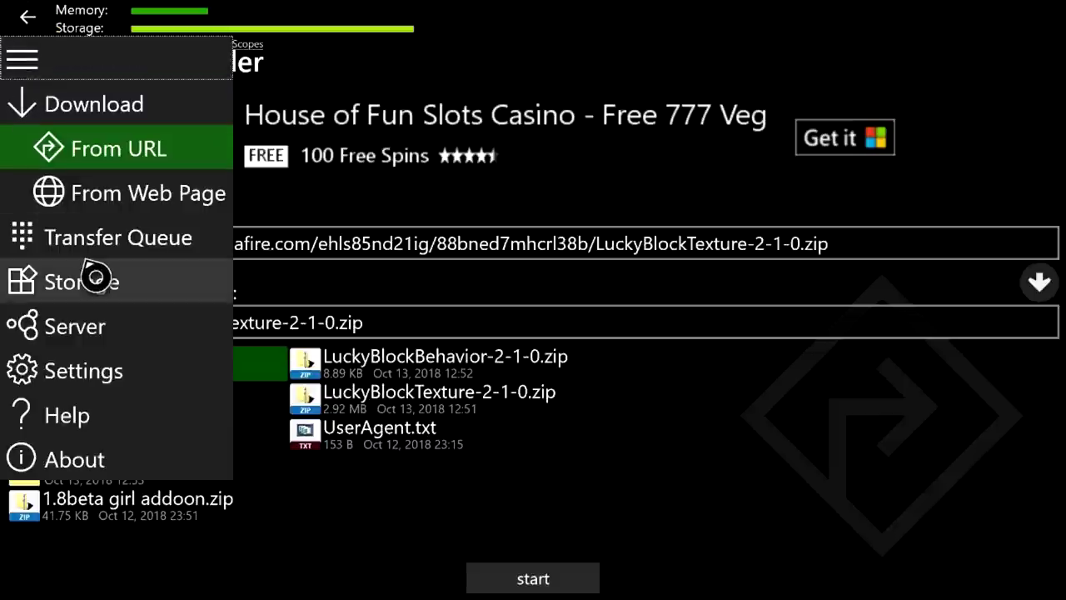
- View the contents of LuckyBlockTexture-2-1-0.zip in Local Storage, then go back up
left_click(95, 298)
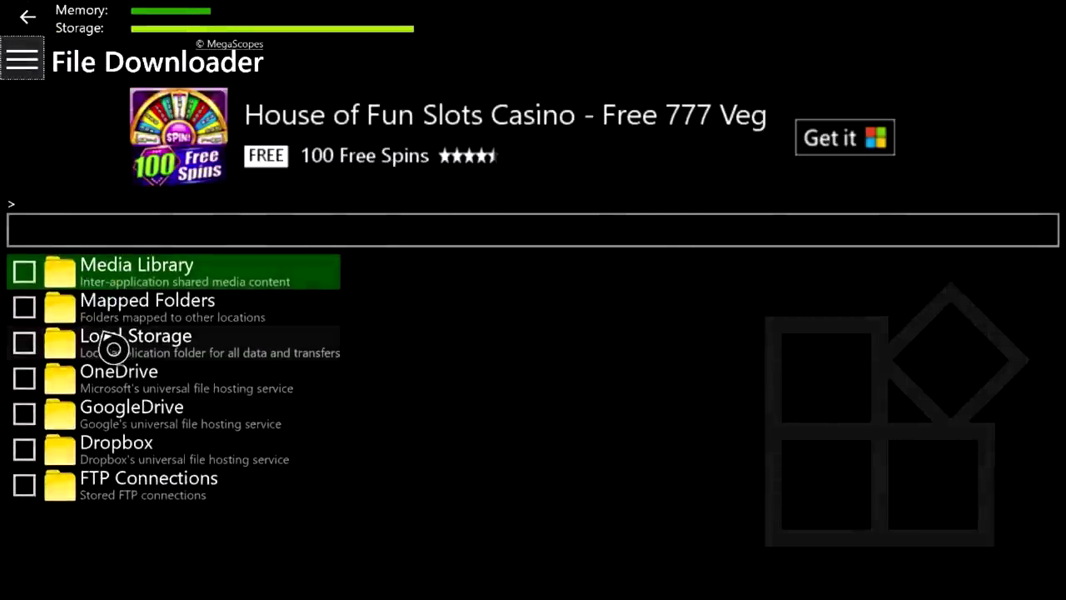
left_click(151, 353)
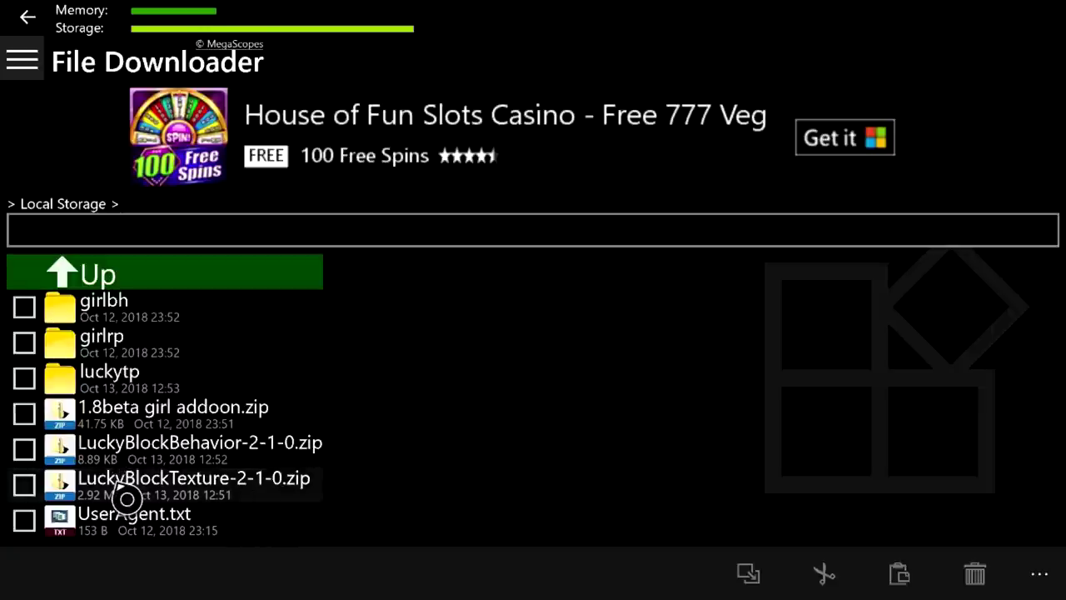
left_click(126, 498)
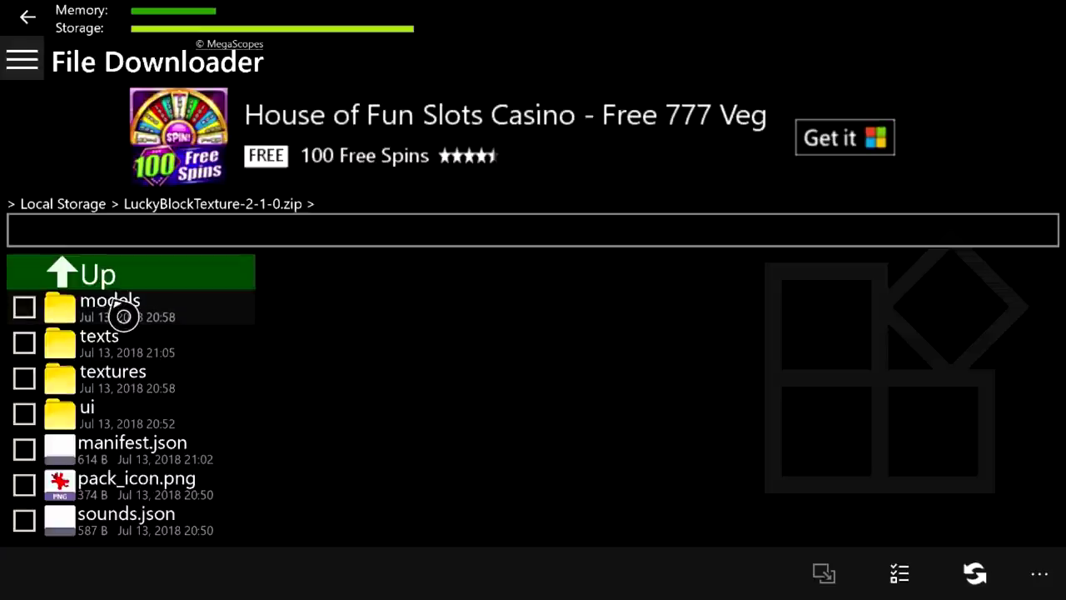
left_click(124, 285)
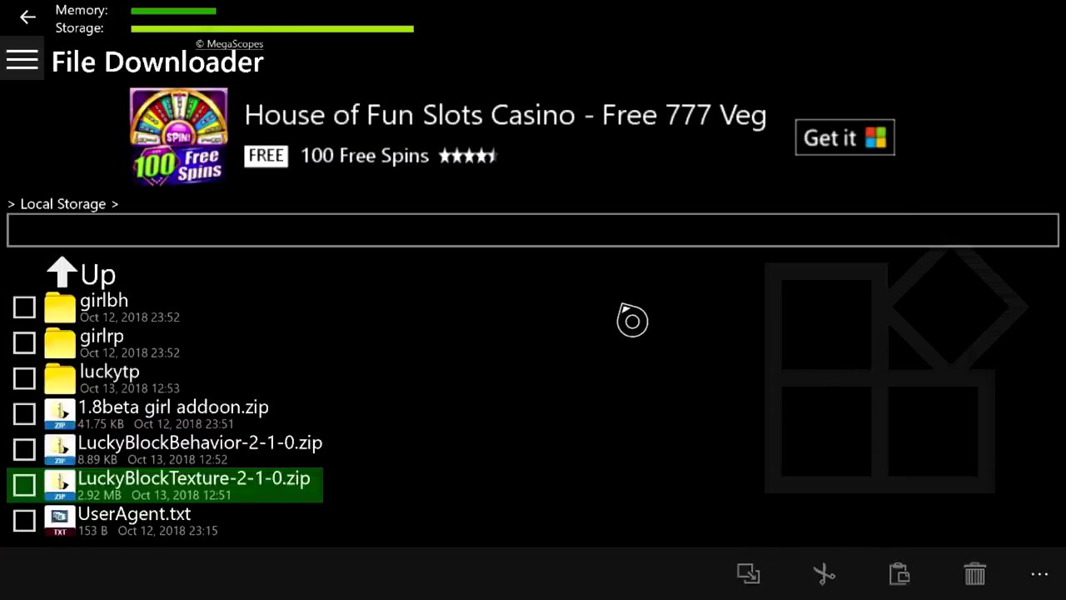
- Enter 'luckybh' in the path box with the on-screen keyboard
left_click(617, 235)
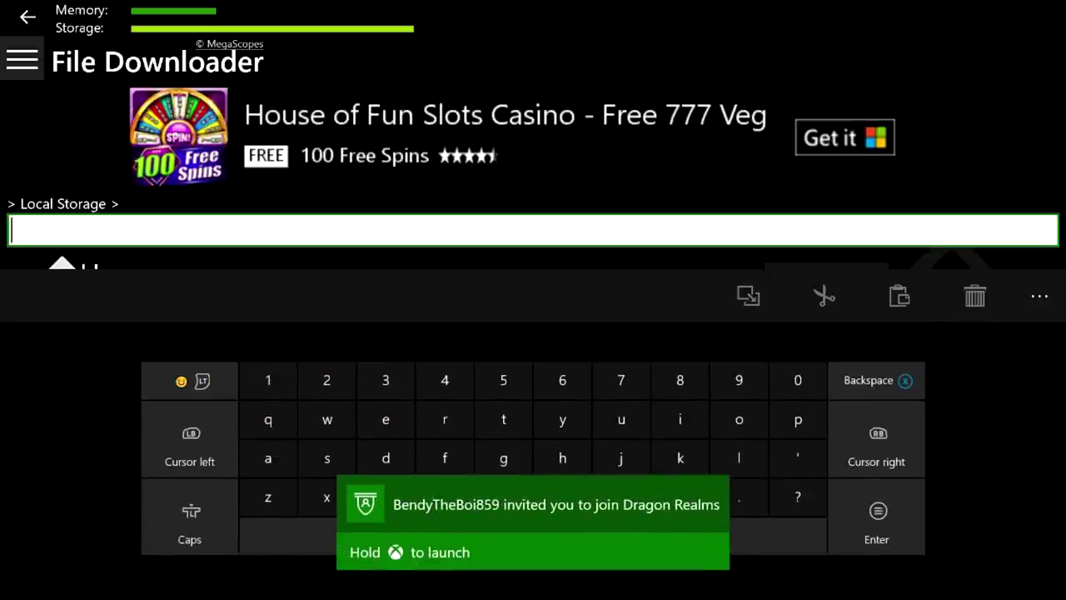
key("Down")
key("Down")
key("Down")
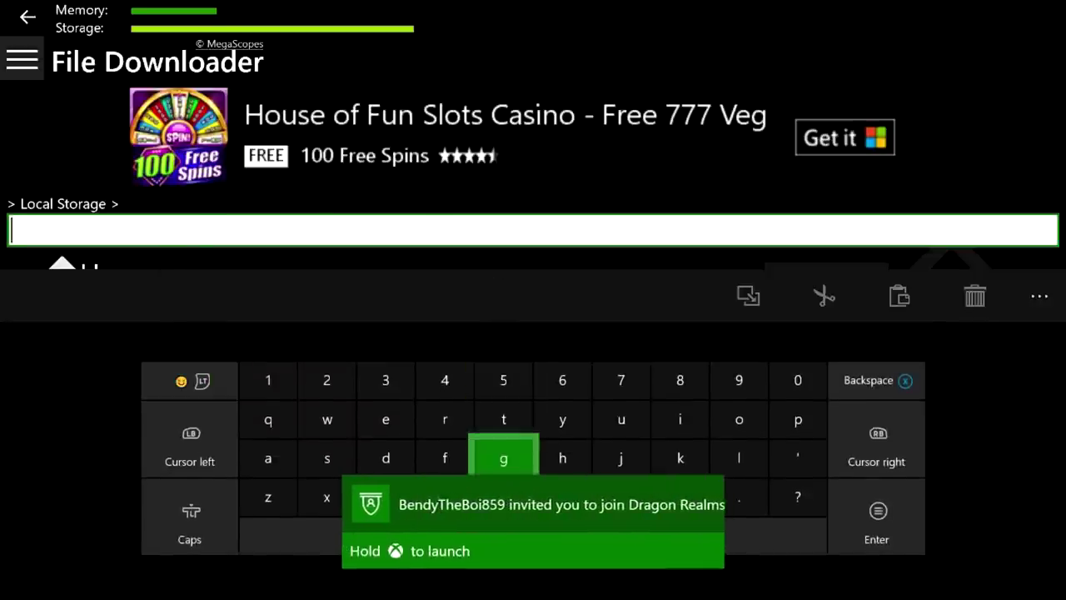
key("Right")
key("Right")
key("Right")
key("Right")
type("l")
key("Up")
key("Left")
key("Left")
type("u")
key("Down")
key("Down")
key("Left")
key("Left")
key("Left")
key("Left")
type("c")
key("Right")
key("Right")
key("Right")
key("Right")
key("Right")
key("Up")
type("k")
key("Left")
key("Left")
key("Up")
type("y")
key("Down")
key("Down")
key("Left")
type("b")
key("Up")
key("Right")
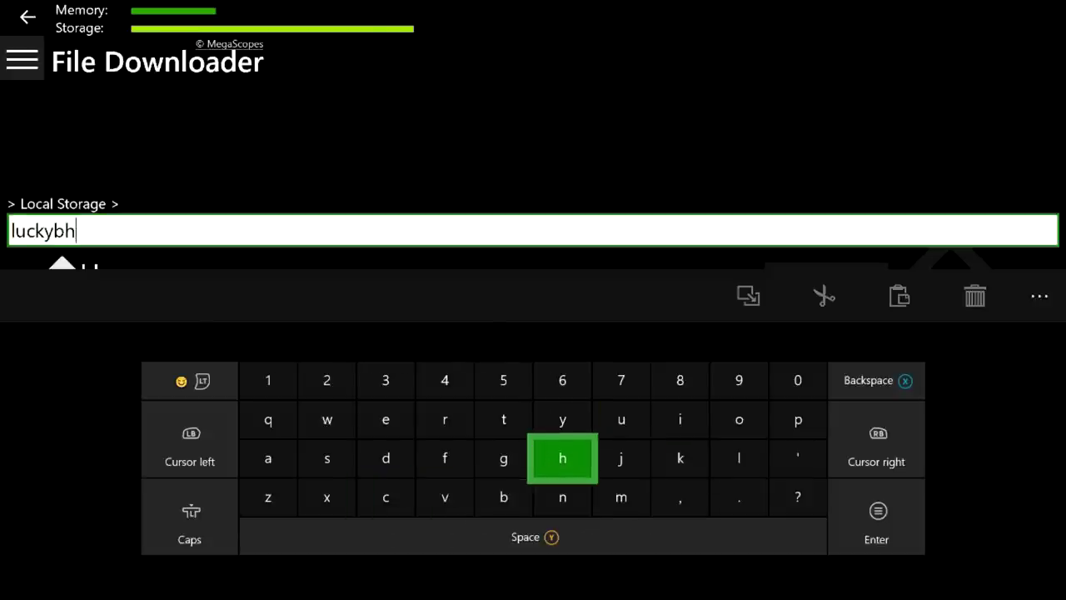
type("h")
key("Return")
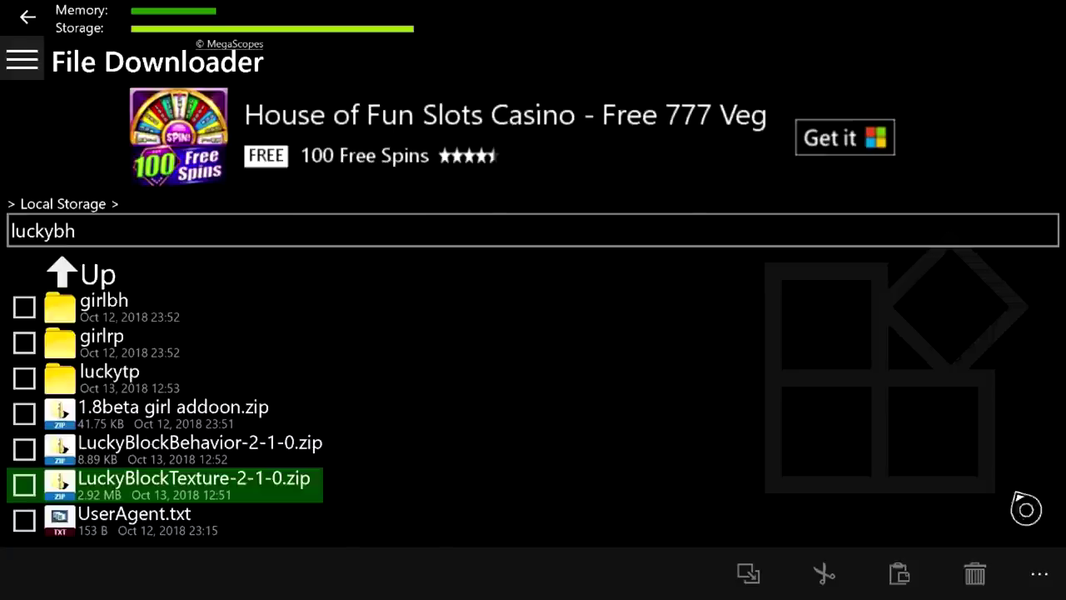
- Create the luckybh folder via ... > new folder and return to Local Storage
left_click(1039, 573)
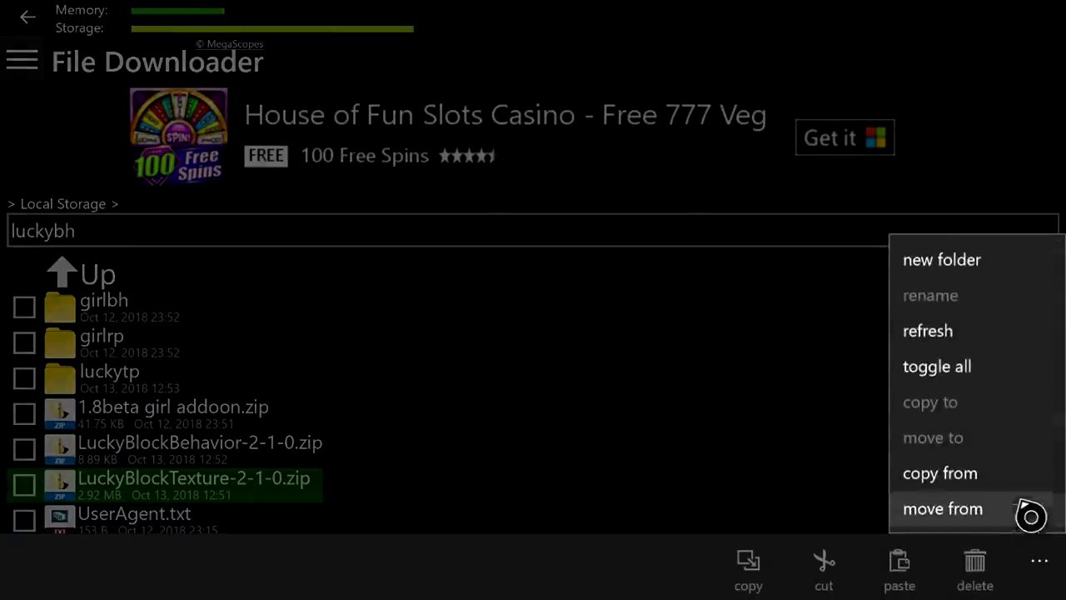
left_click(990, 266)
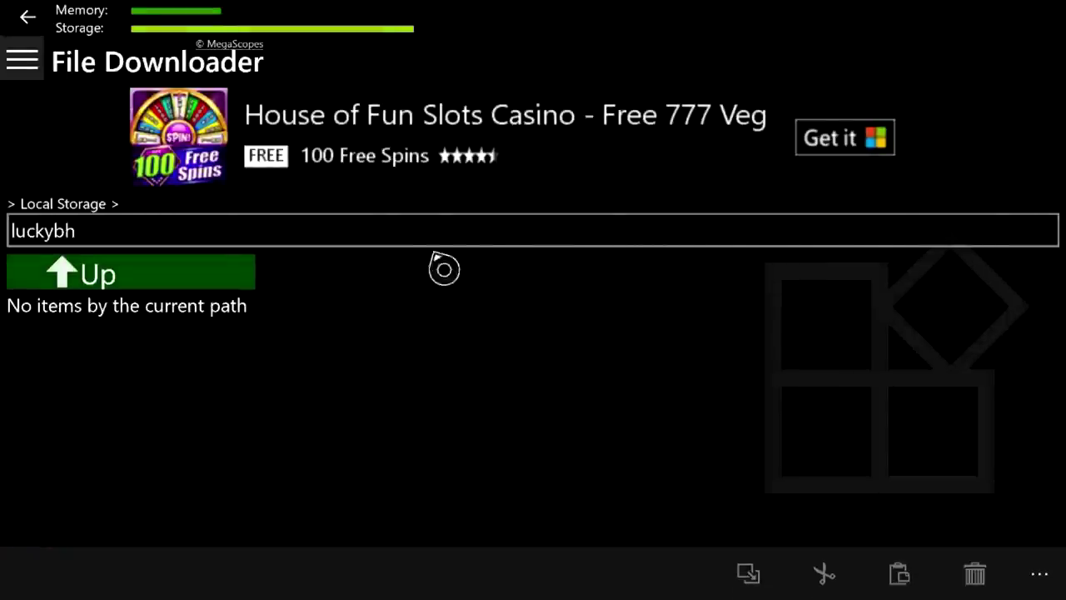
left_click(216, 272)
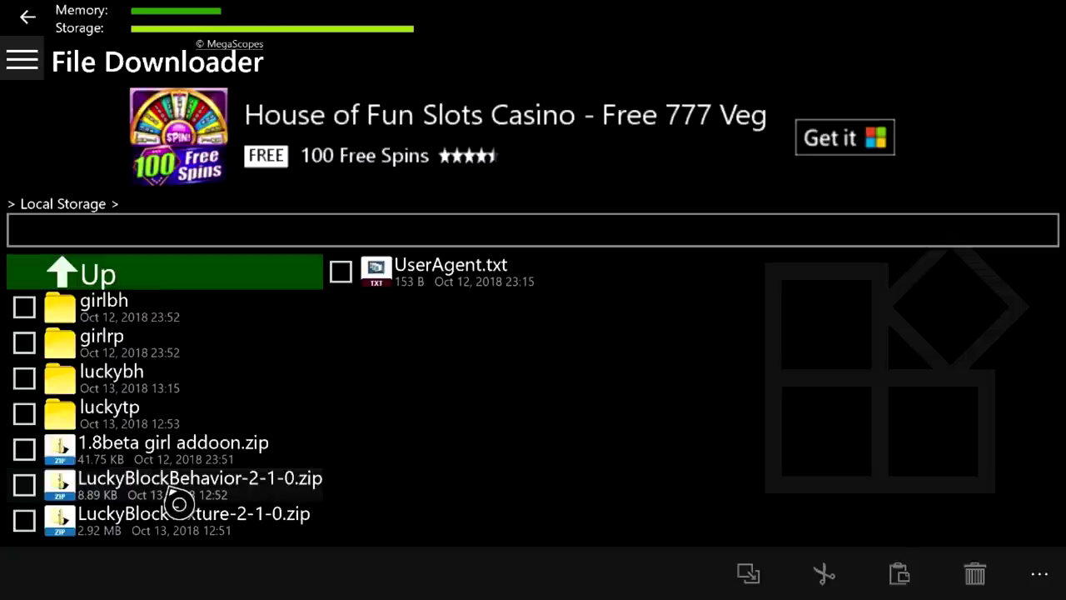
- Copy all of LuckyBlockBehavior-2-1-0.zip's contents and paste them into luckybh
left_click(178, 503)
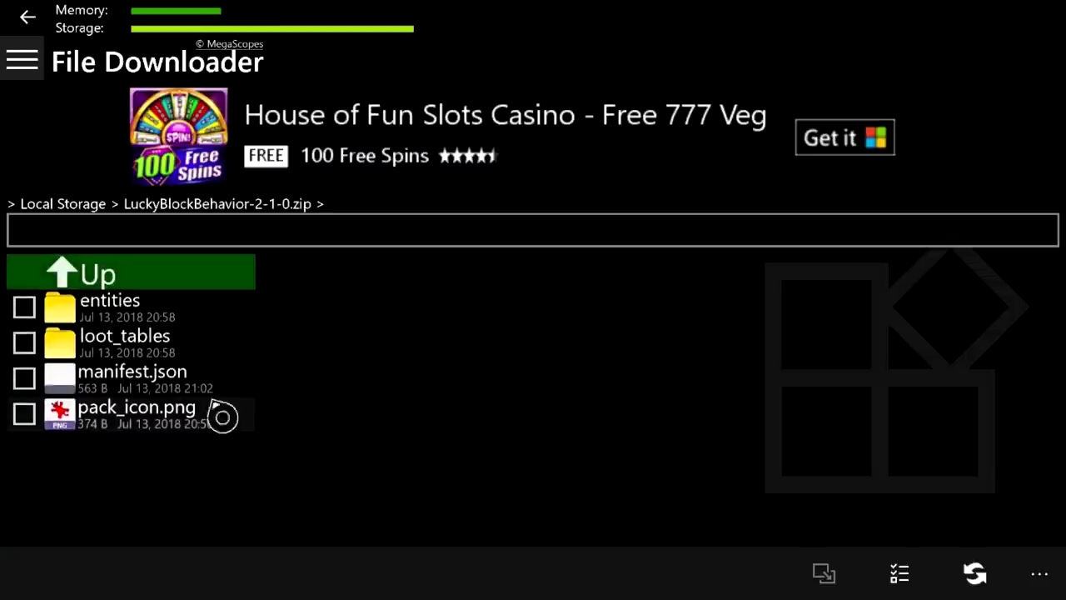
left_click(899, 575)
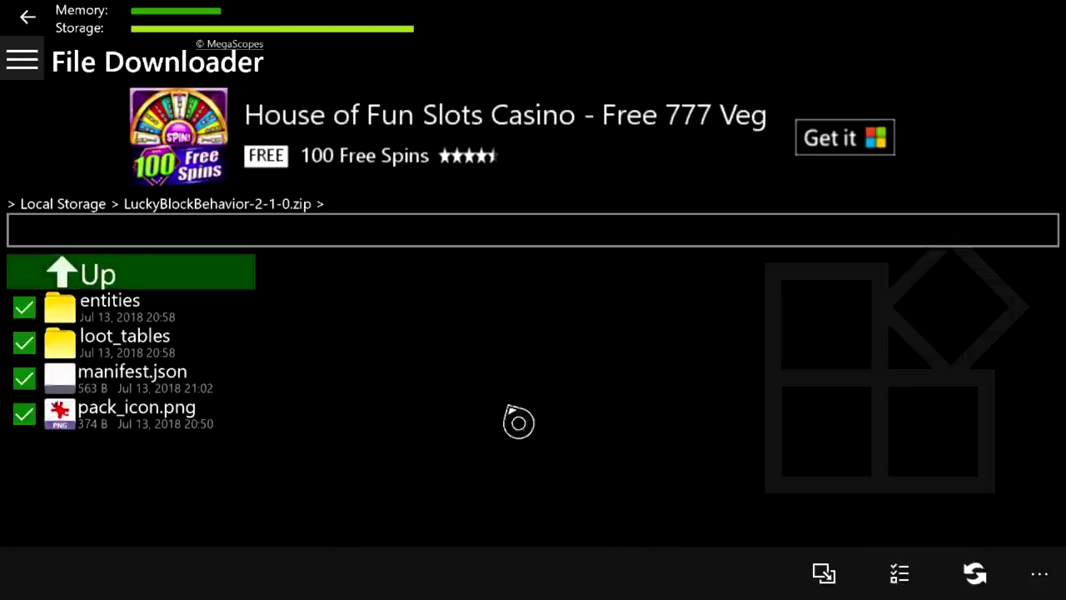
left_click(136, 289)
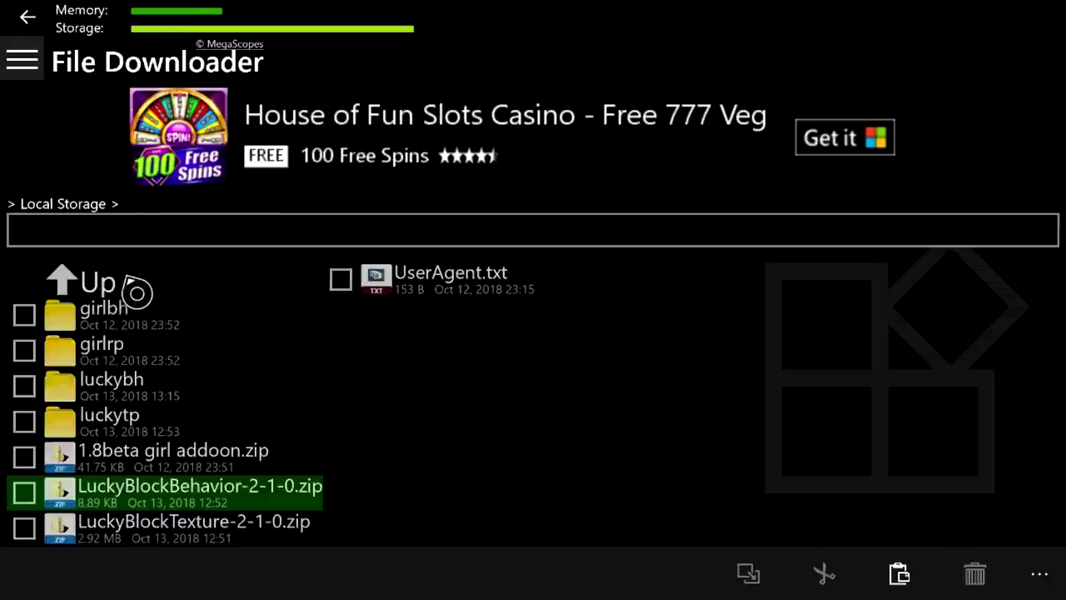
left_click(133, 391)
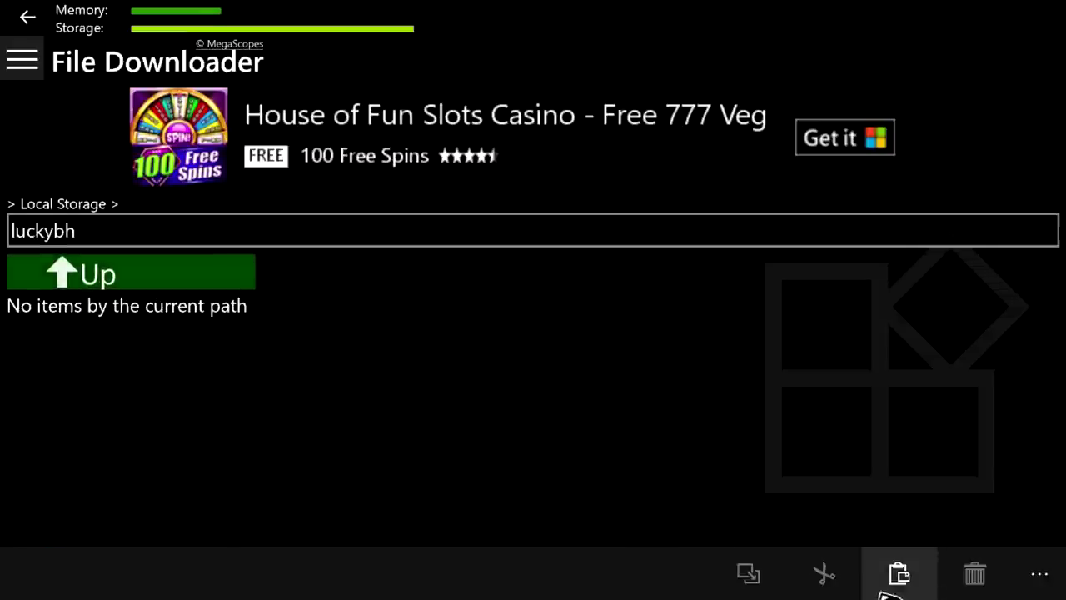
left_click(909, 573)
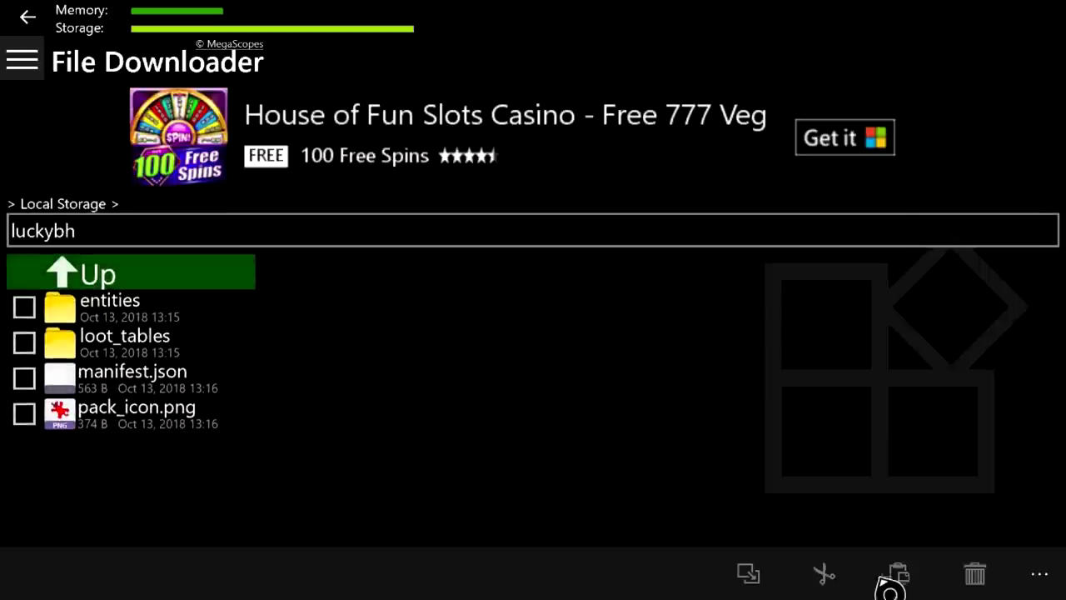
left_click(212, 272)
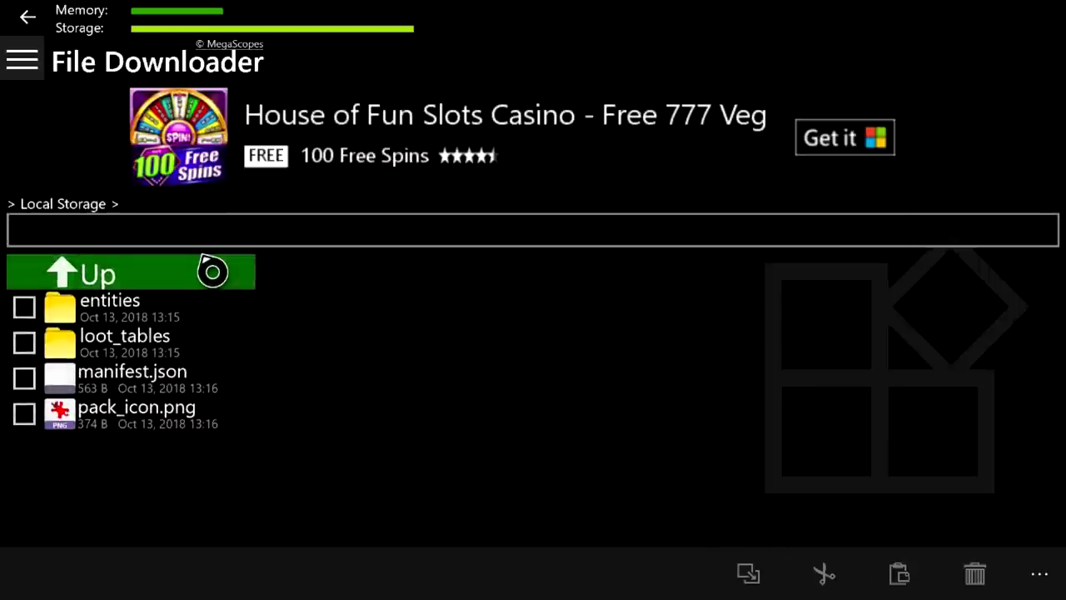
- Copy all of LuckyBlockTexture-2-1-0.zip's contents and paste them into luckytp
left_click(233, 525)
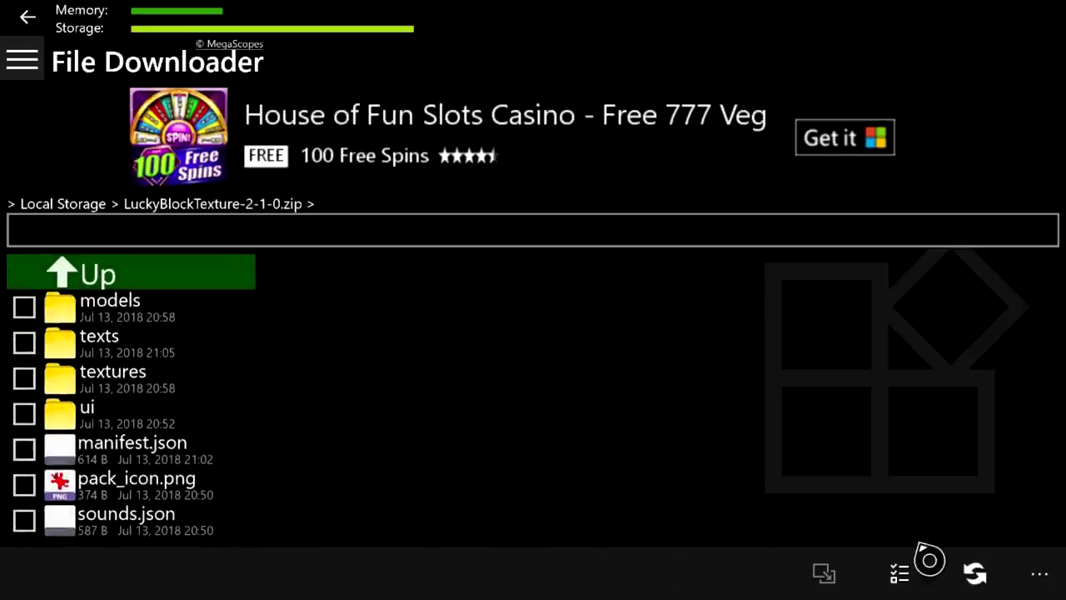
left_click(900, 579)
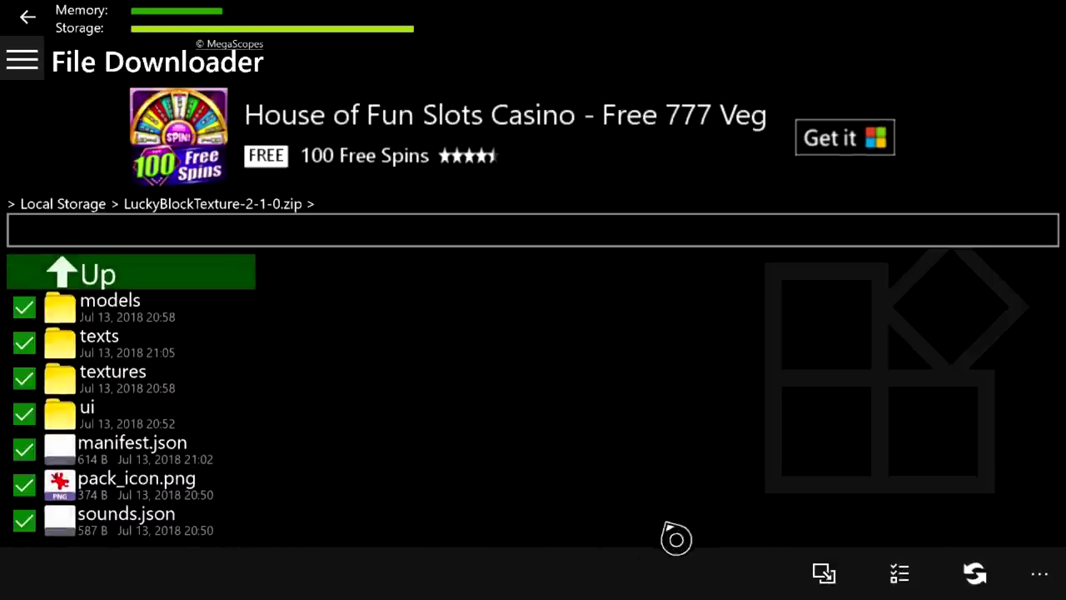
left_click(238, 291)
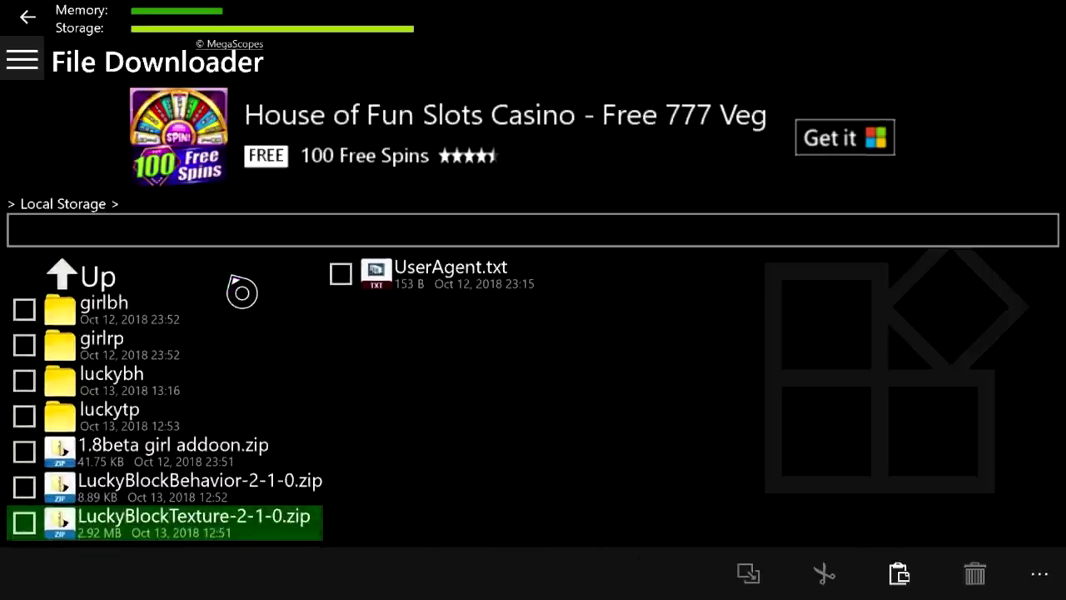
left_click(190, 423)
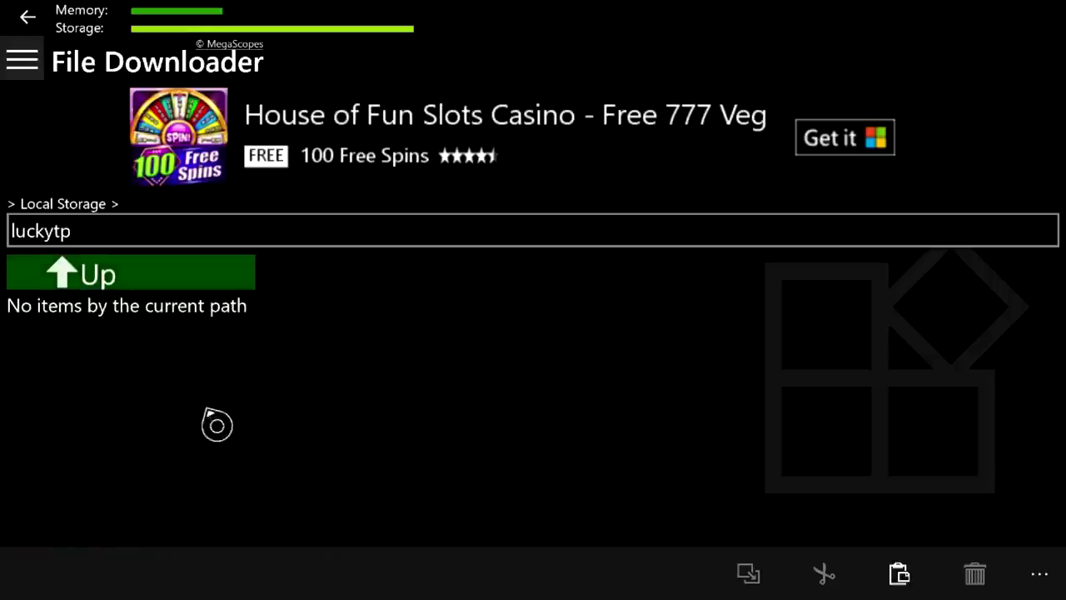
left_click(892, 581)
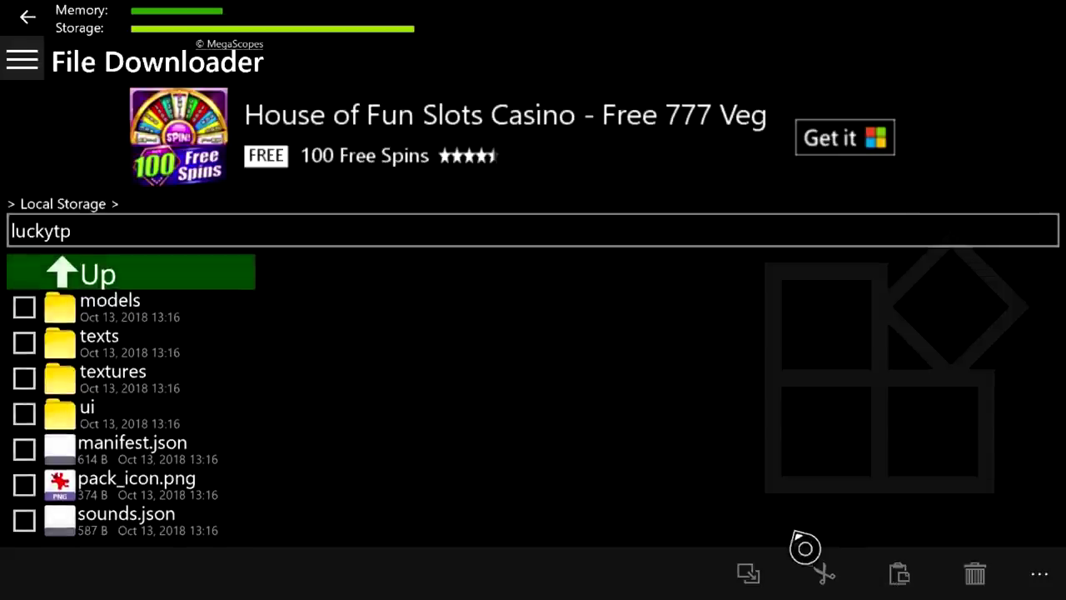
left_click(138, 281)
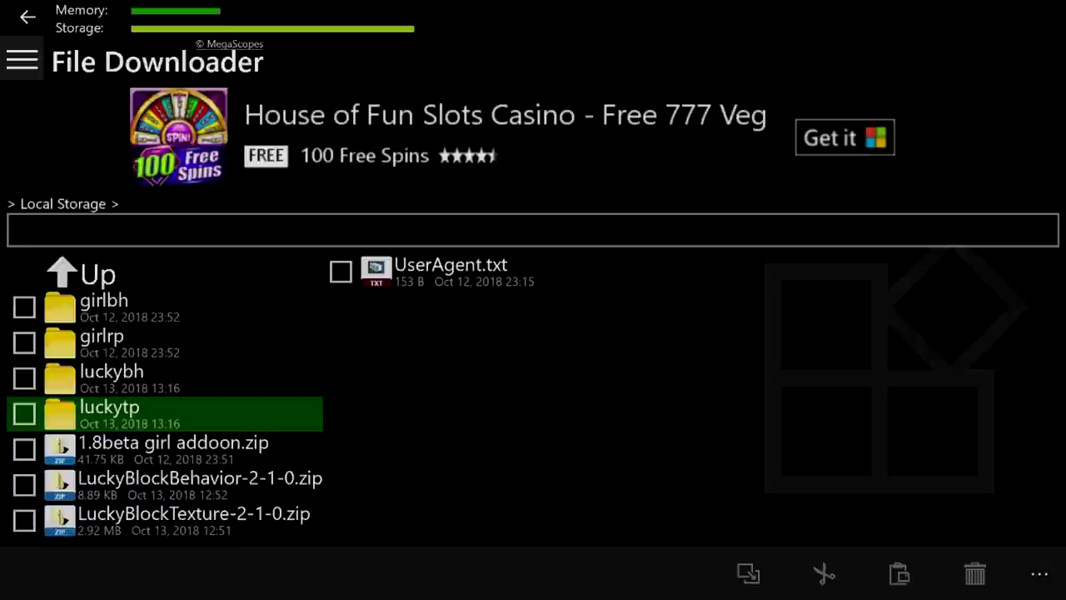
- Open the full My games & apps collection from the console guide
key("super")
key("Down")
key("Return")
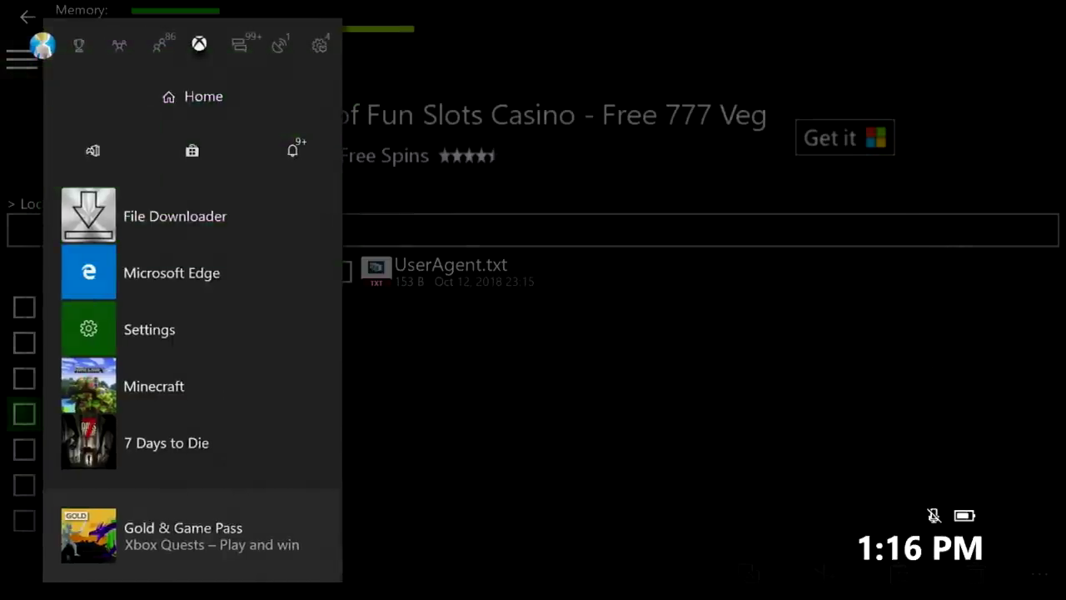
key("Down")
key("Up")
key("Return")
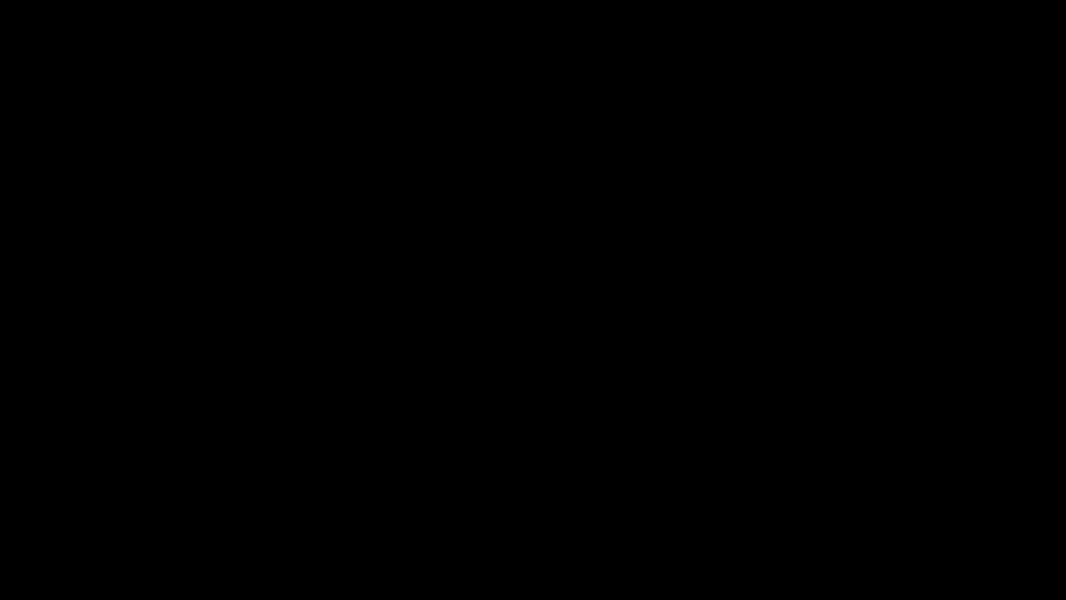
- Launch UFO.Transfer from the installed Apps grid
key("Right")
key("Left")
key("Down")
key("Right")
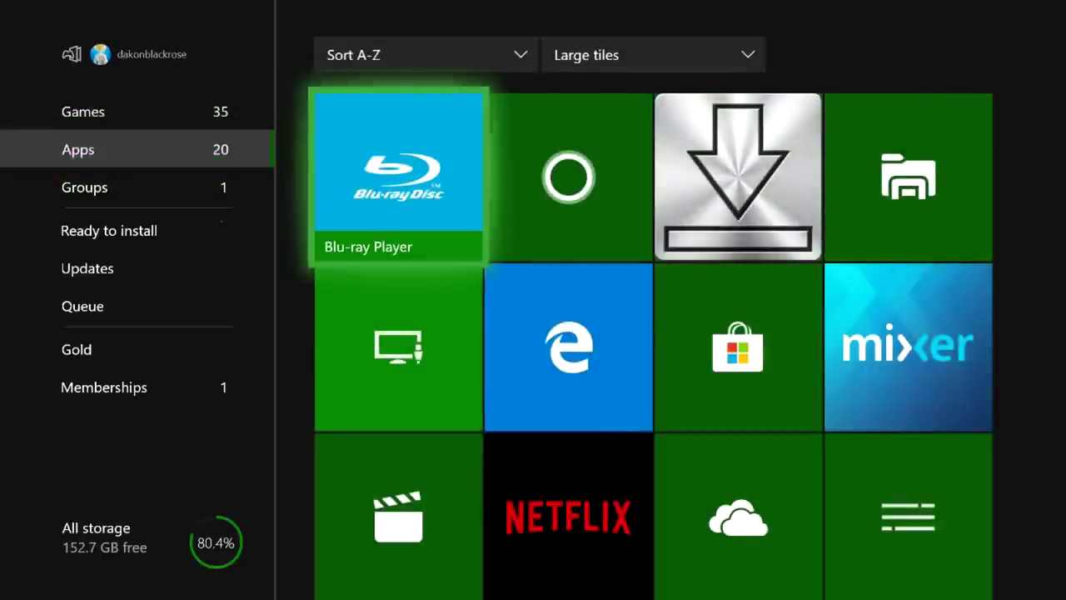
key("Down")
key("Down")
key("Down")
key("Right")
key("Right")
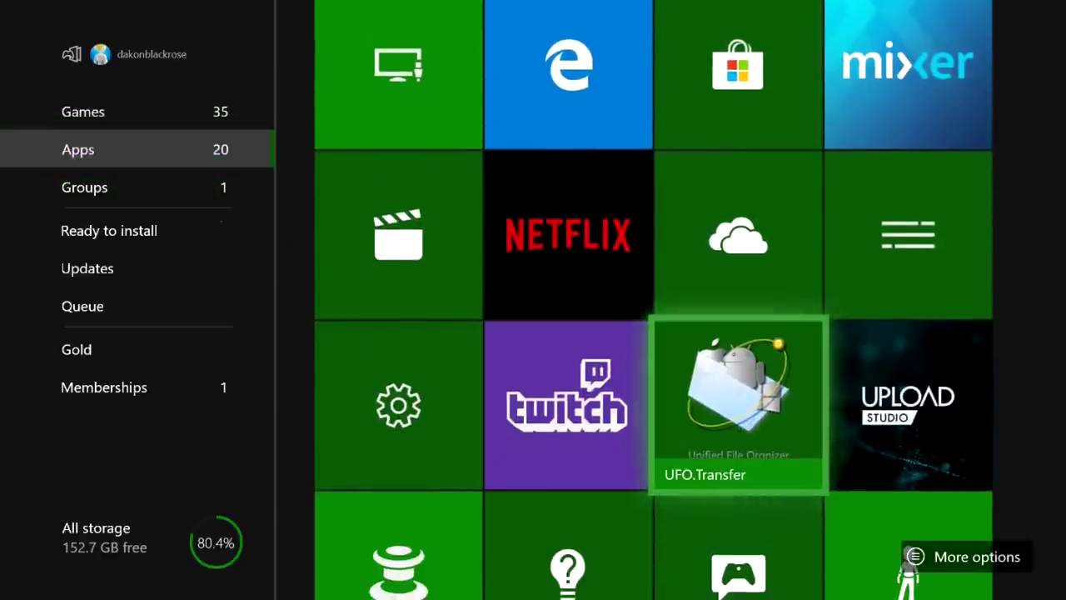
key("Return")
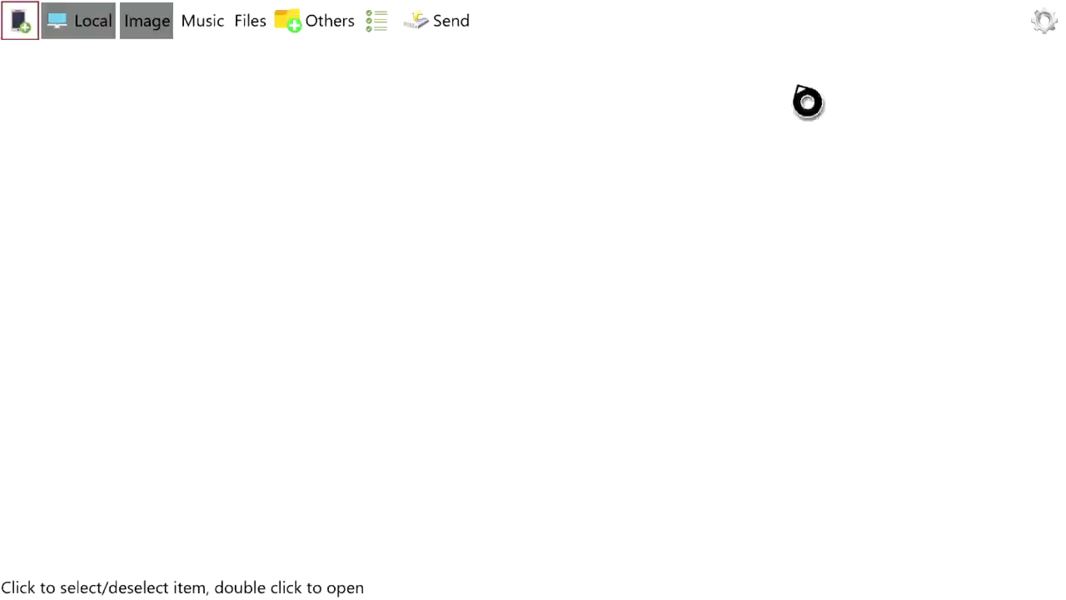
- Use UFO.Transfer's settings to open its Default folder in File Explorer
left_click(1051, 23)
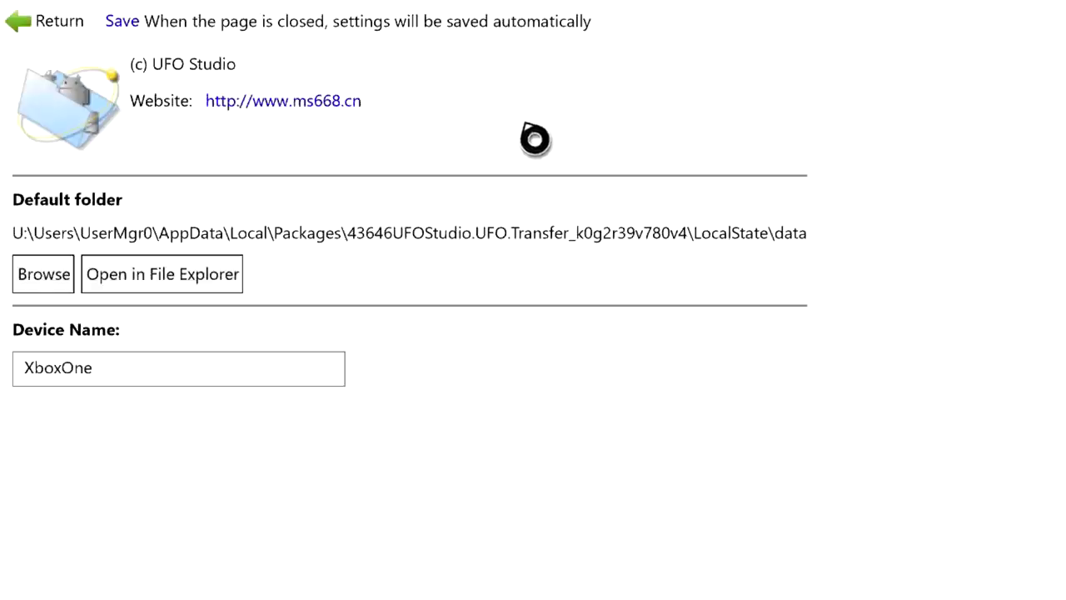
left_click(179, 297)
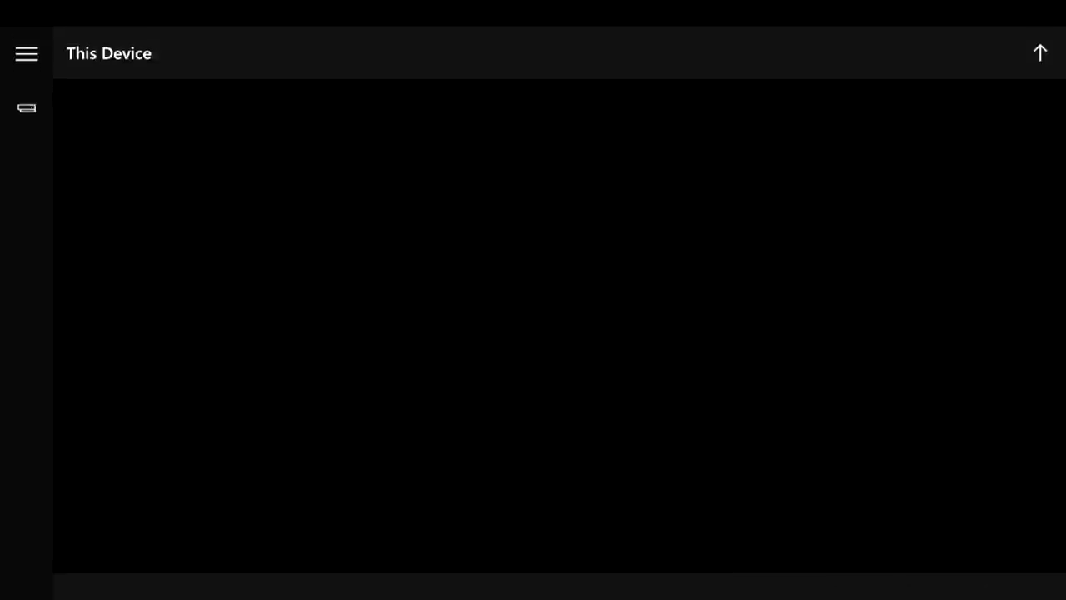
- Go into Packages and open the Minecraft console package folder
key("Right")
key("Left")
key("Right")
key("Right")
key("Right")
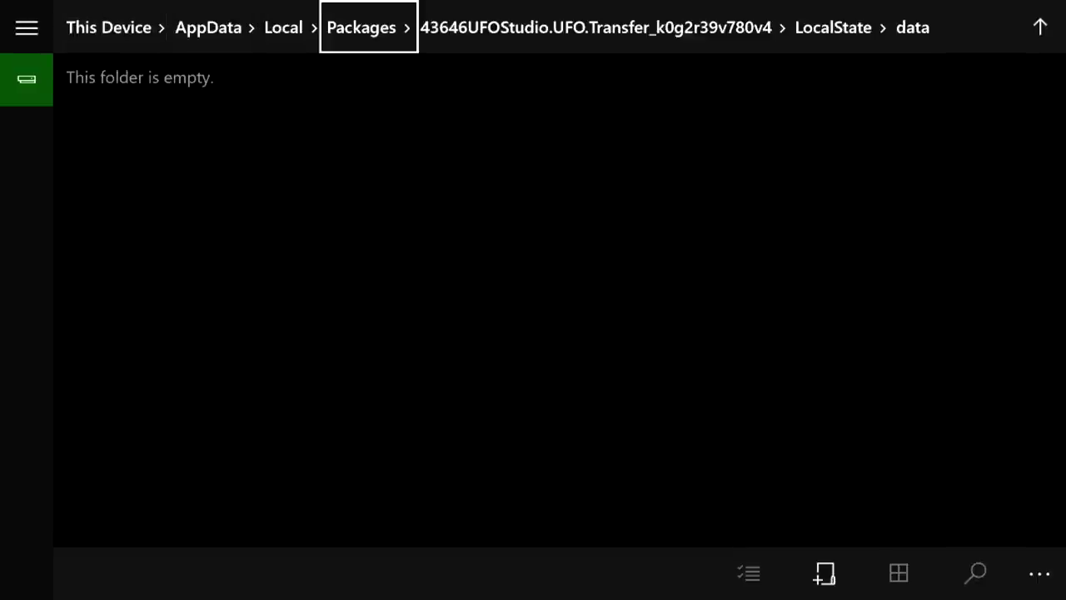
key("Return")
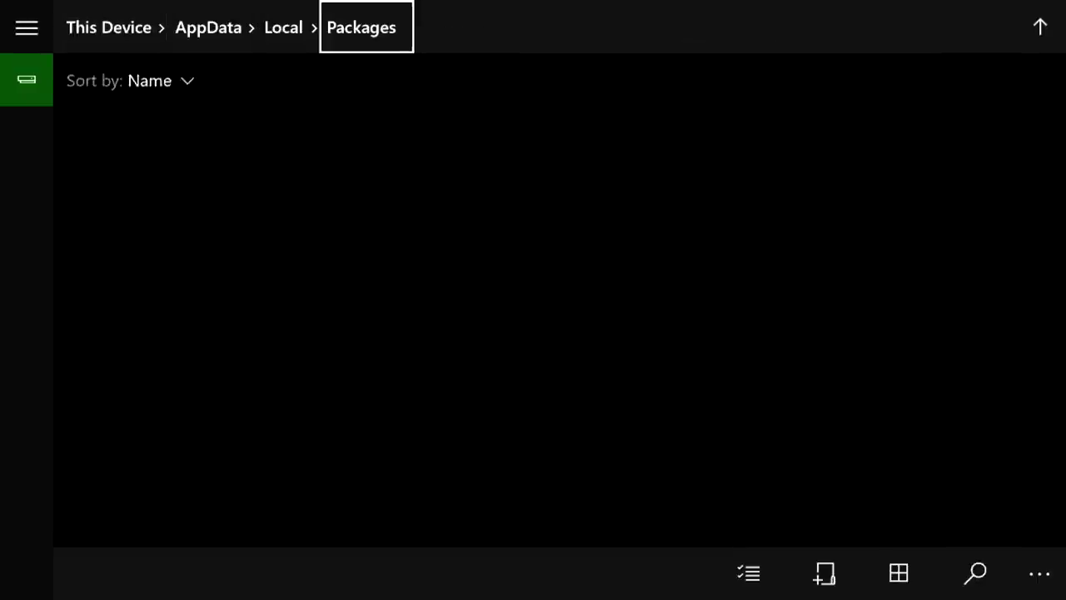
key("Down")
key("Down")
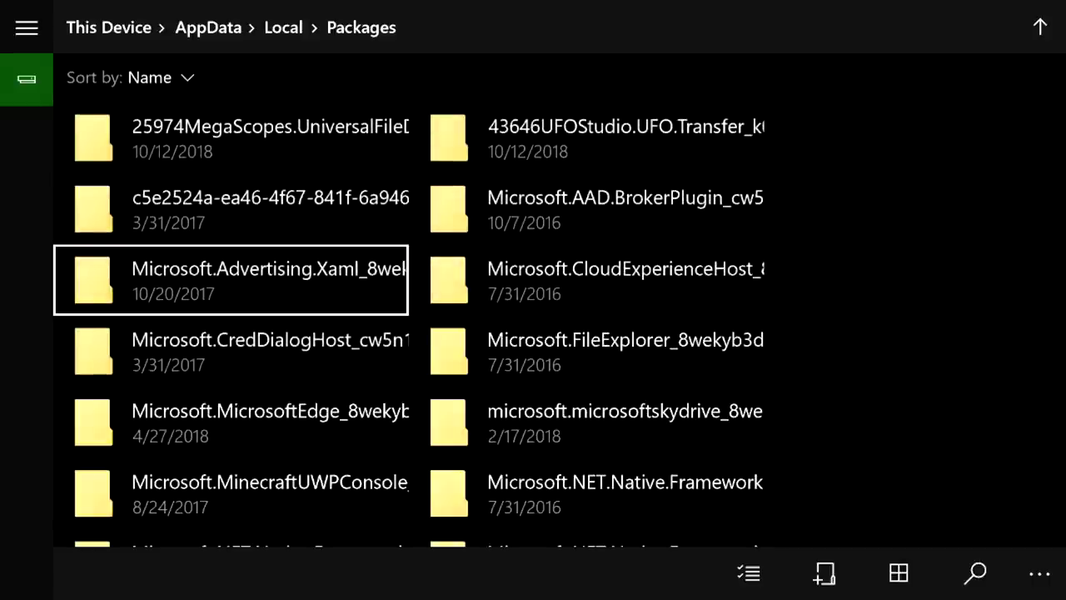
key("Down")
key("Down")
key("Down")
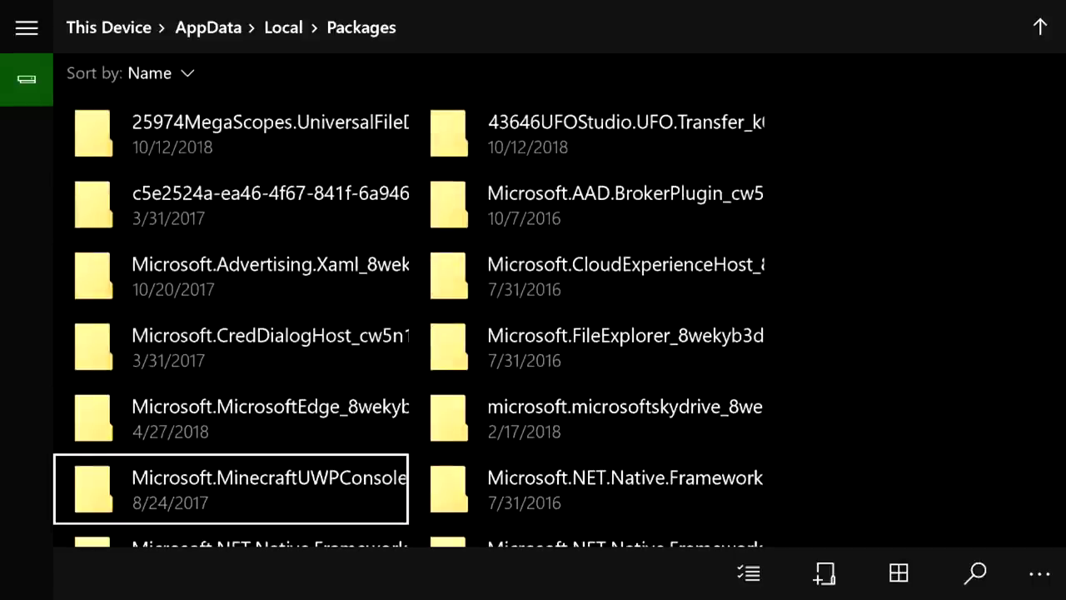
key("Return")
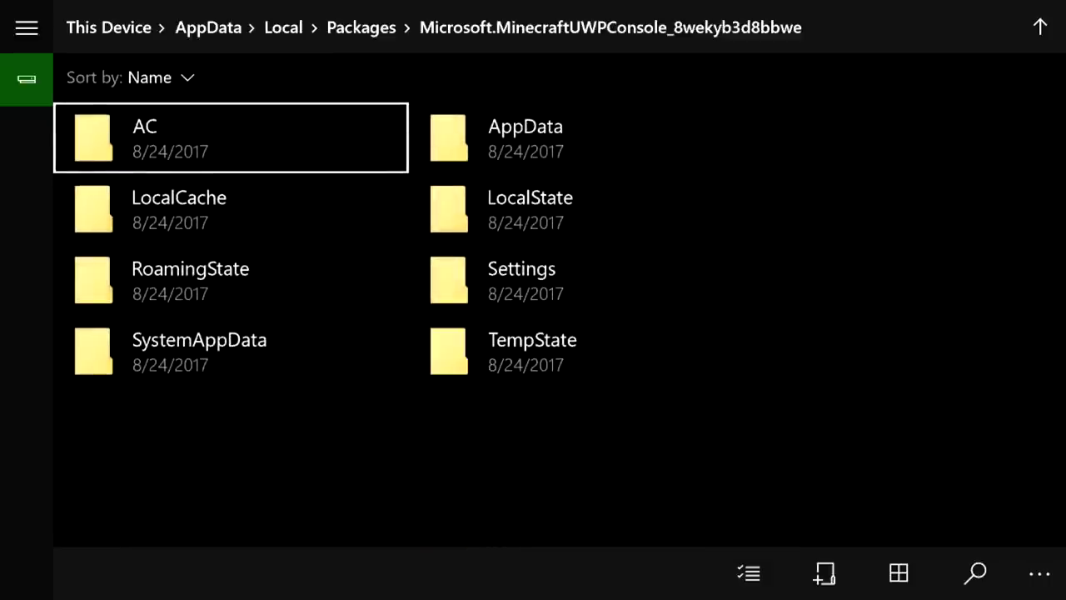
- Open LocalState > games to reach the com.mojang folder
key("Right")
key("Down")
key("Return")
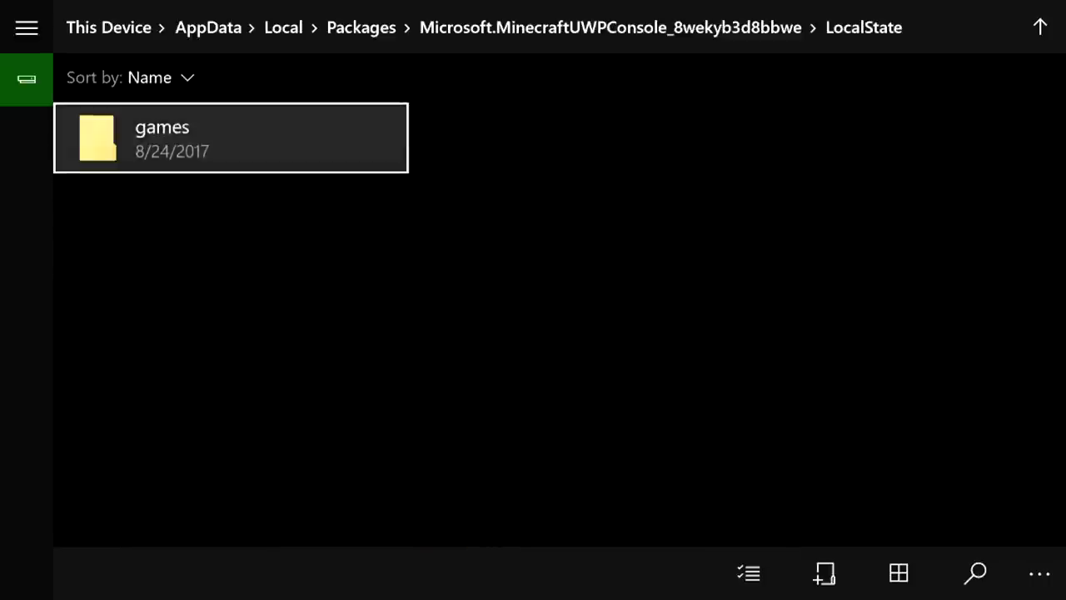
key("Return")
key("Return")
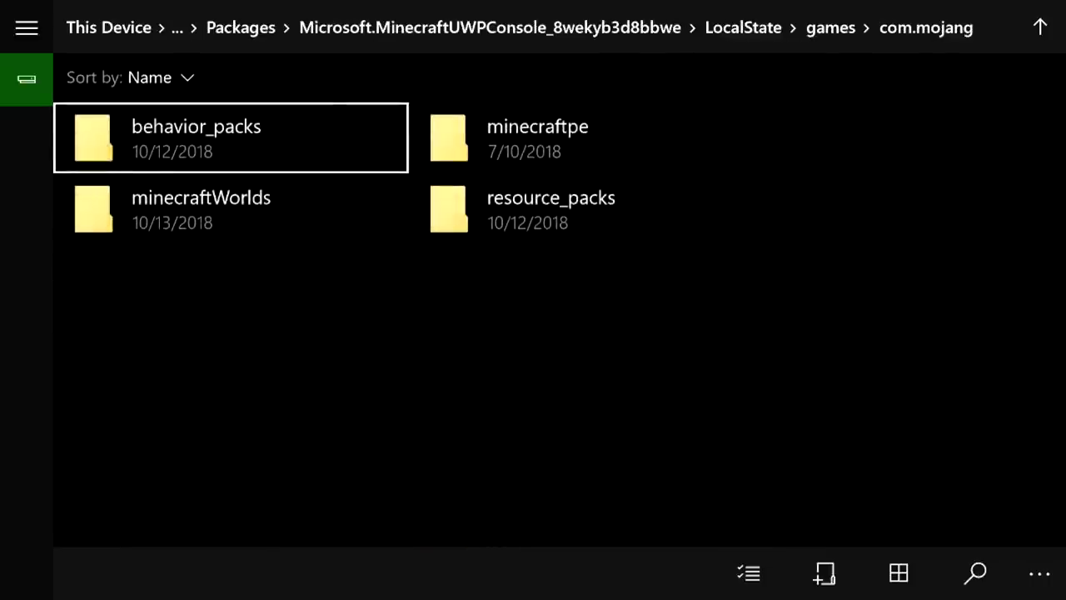
key("Right")
key("Down")
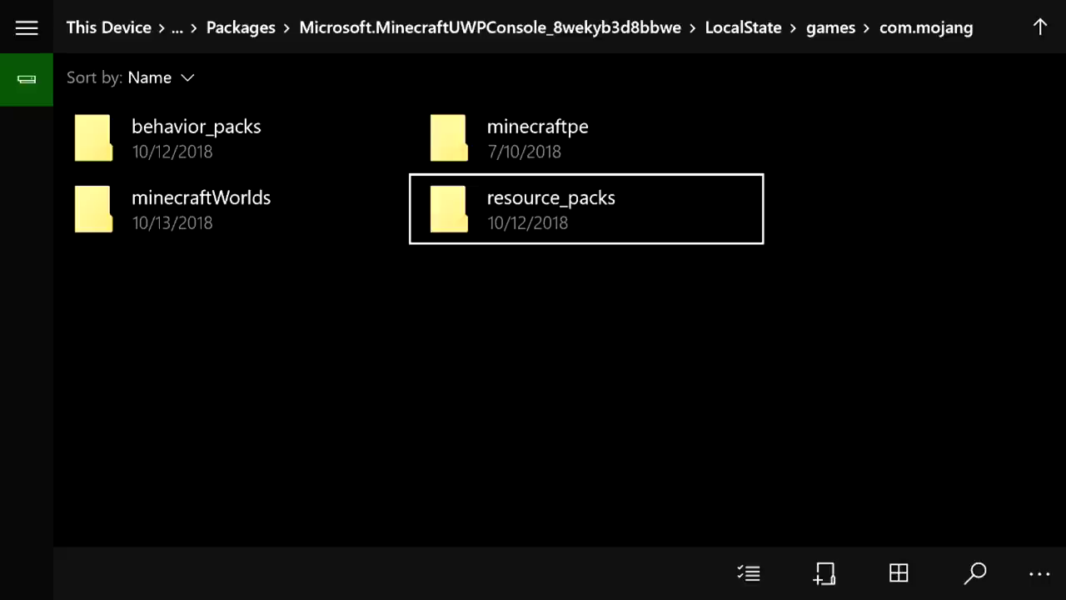
- Bring up the extra folder options in com.mojang, then dismiss them
key("Down")
key("Right")
key("Right")
key("Right")
key("Right")
key("Return")
key("Left")
key("Left")
key("Left")
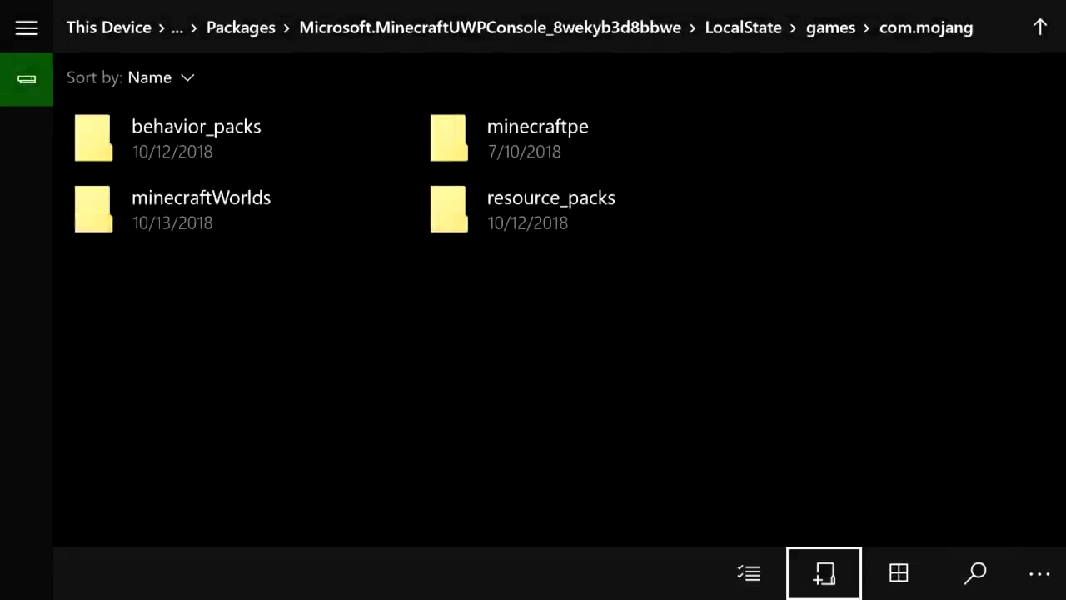
- Start a new folder in com.mojang named 're', then cancel it
key("Return")
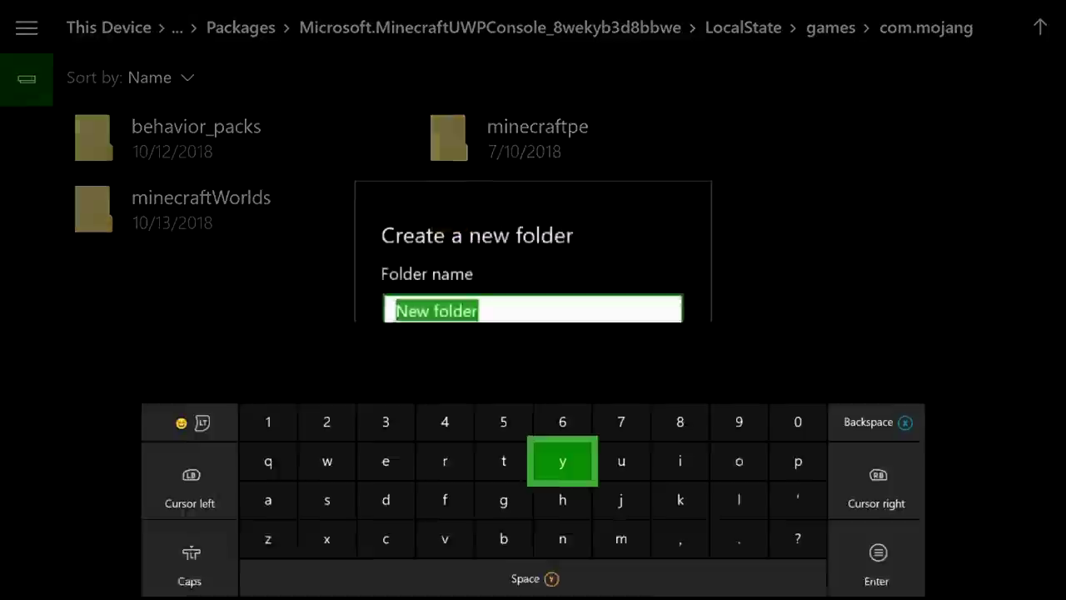
key("Left")
key("Up")
key("Left")
key("Down")
key("Down")
key("Right")
key("Up")
key("Left")
type("re")
key("Down")
key("Left")
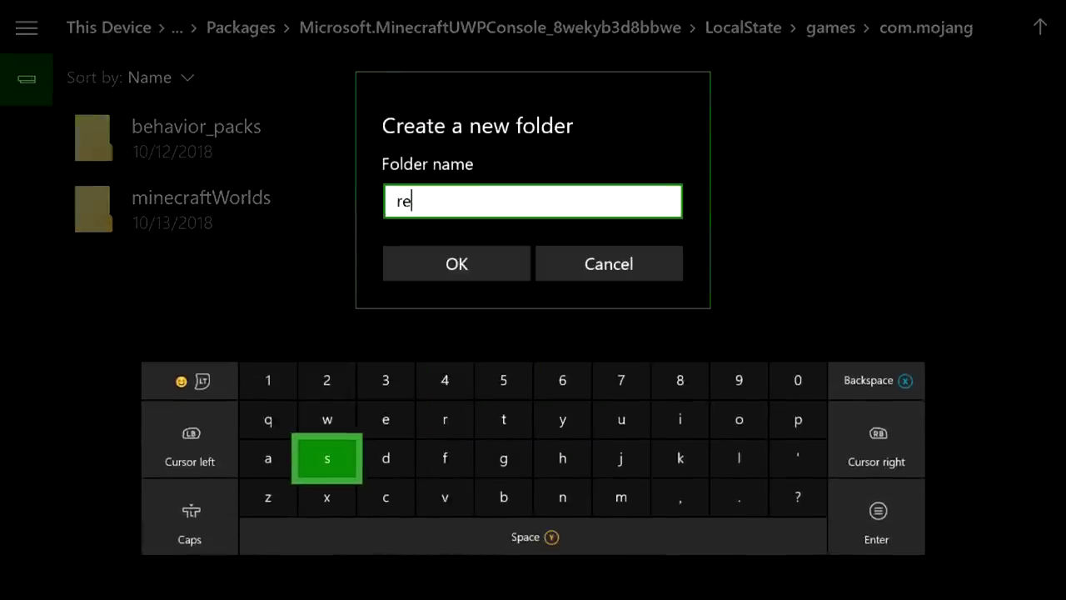
key("Escape")
key("Escape")
key("Up")
key("Left")
key("Left")
key("Left")
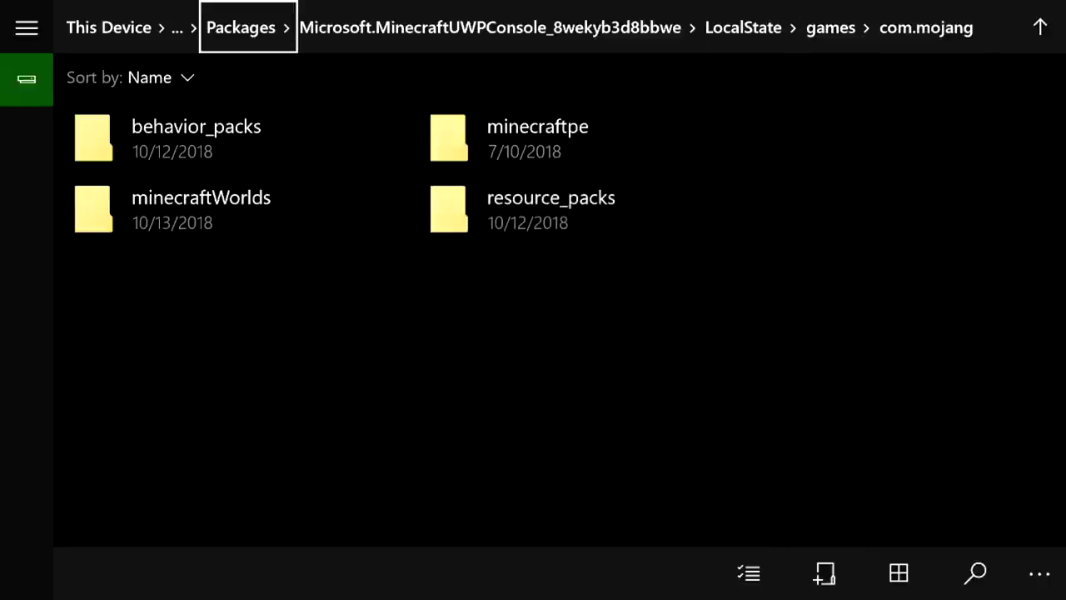
- Open the File Downloader package's LocalState folder under Packages
key("Return")
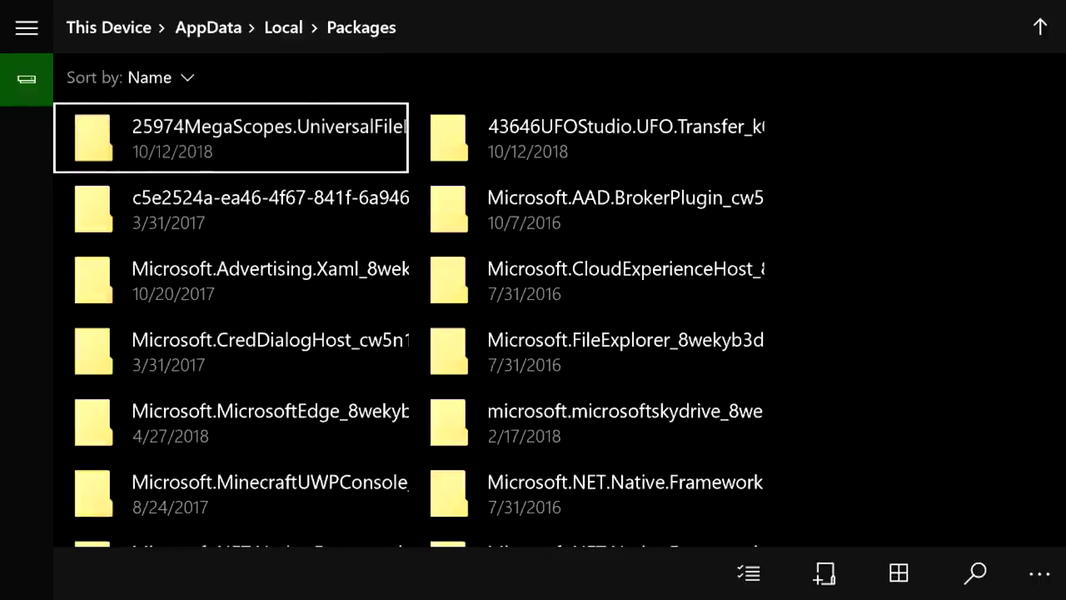
key("Return")
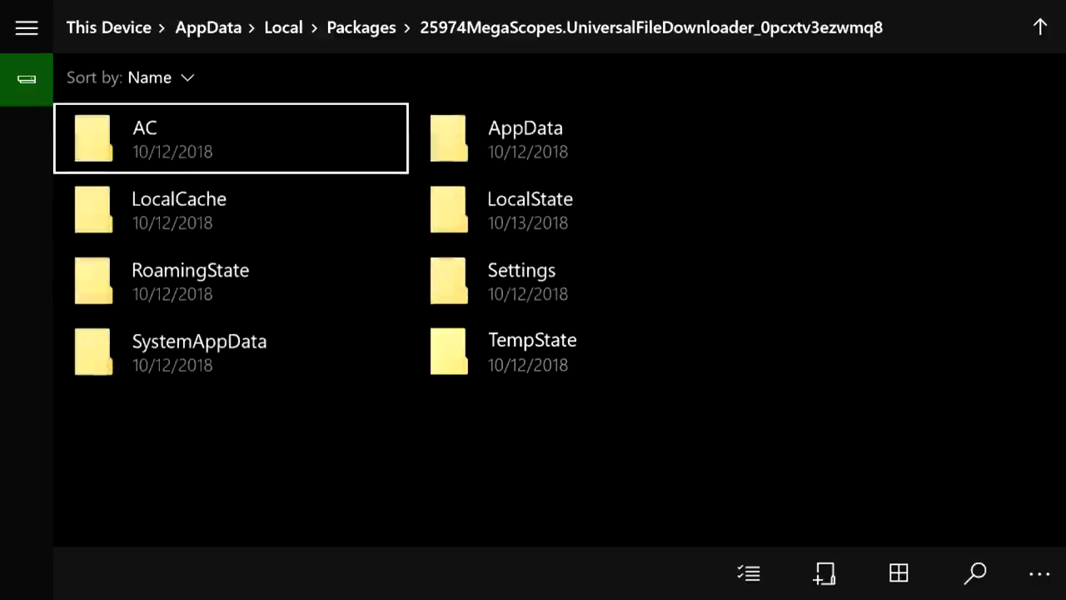
key("Down")
key("Right")
key("Return")
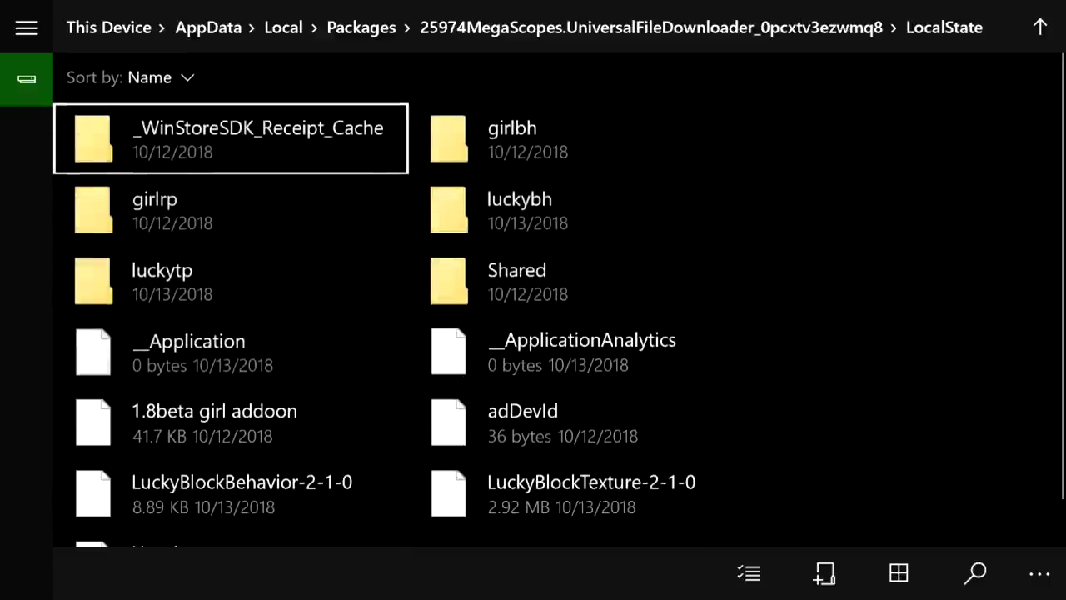
- Check the contents of the luckytp folder and return to LocalState
key("Down")
key("Down")
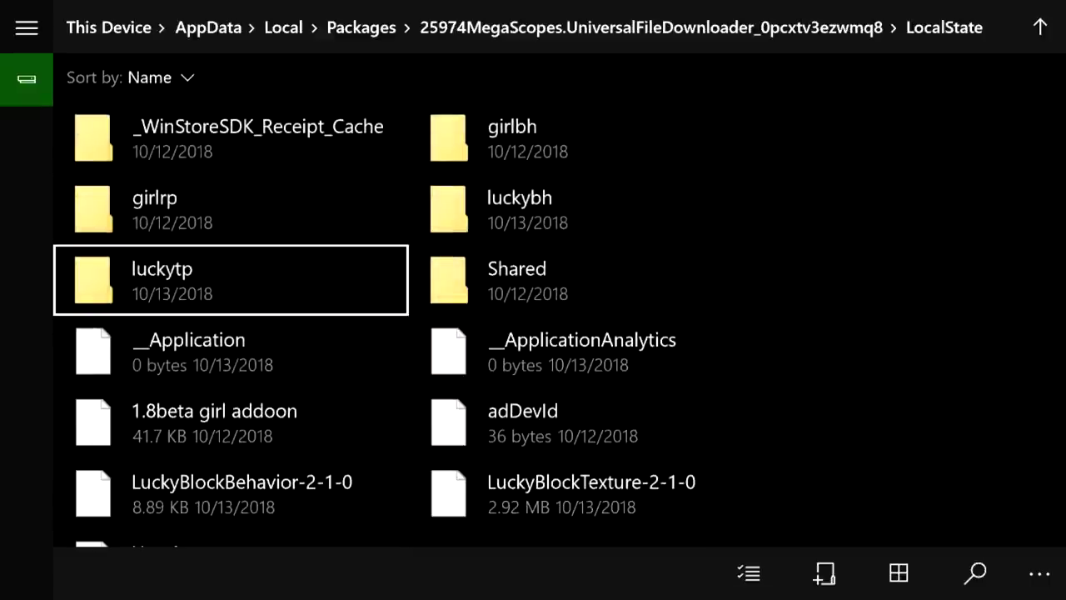
key("Right")
key("Up")
key("Down")
key("Left")
key("Return")
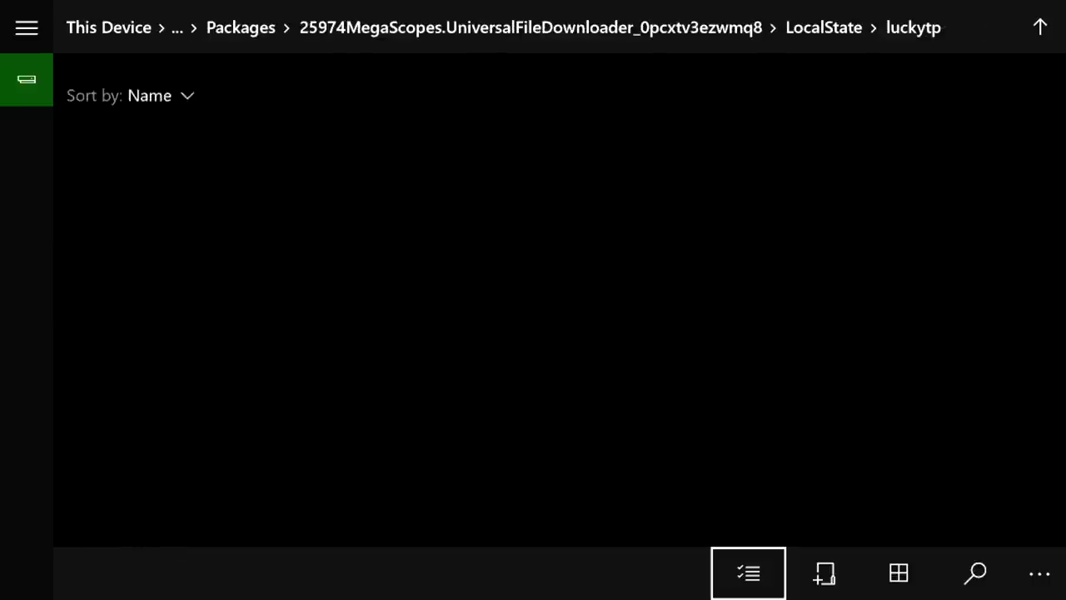
key("BackSpace")
key("Down")
- Choose Copy to on the luckytp folder
key("Menu")
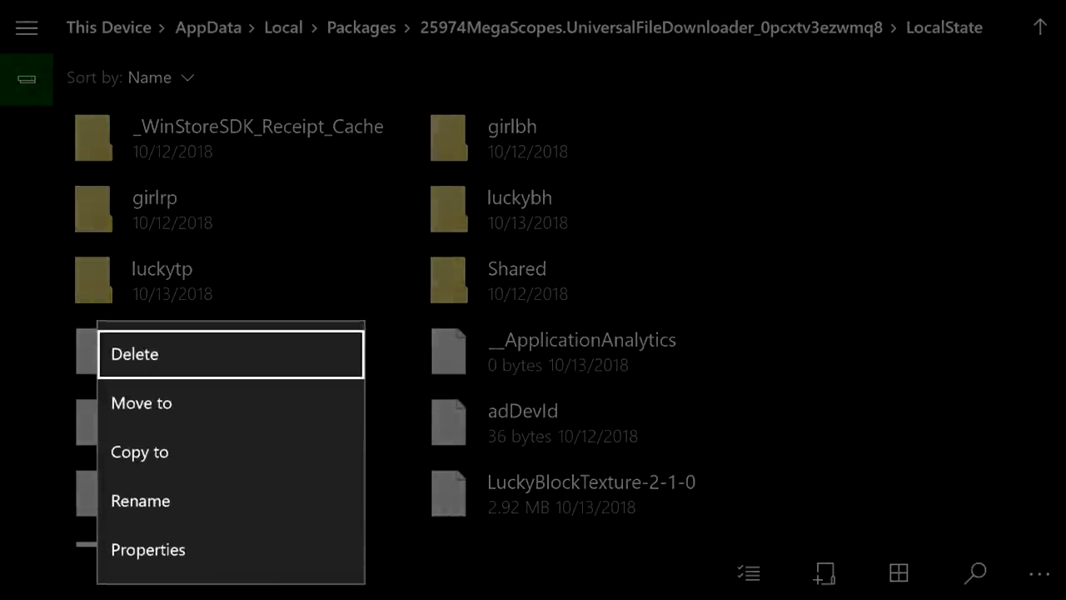
key("Down")
key("Down")
key("Return")
key("Right")
key("Left")
key("Left")
key("Up")
key("Right")
key("Right")
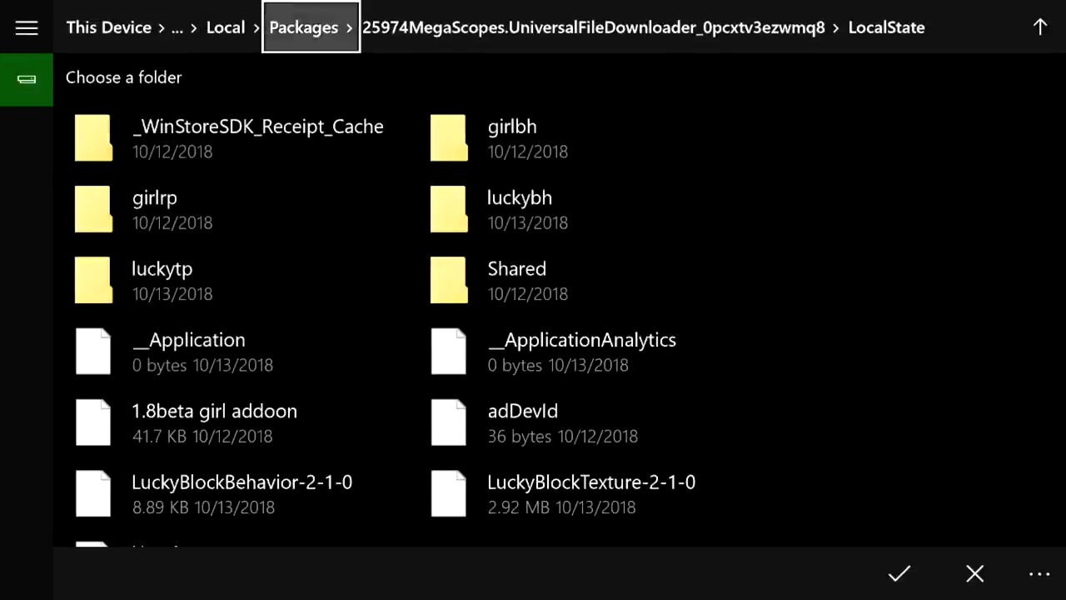
- Browse the destination picker to the Minecraft console package's LocalState > games folder
key("Return")
key("Down")
key("Down")
key("Down")
key("Down")
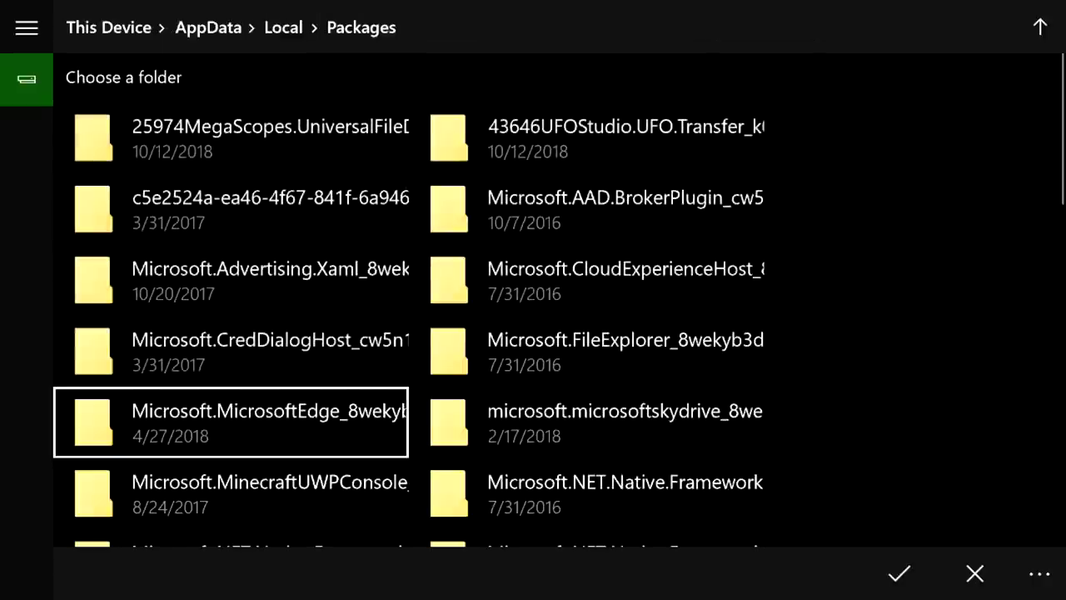
key("Down")
key("Return")
key("Right")
key("Down")
key("Return")
key("Return")
key("Return")
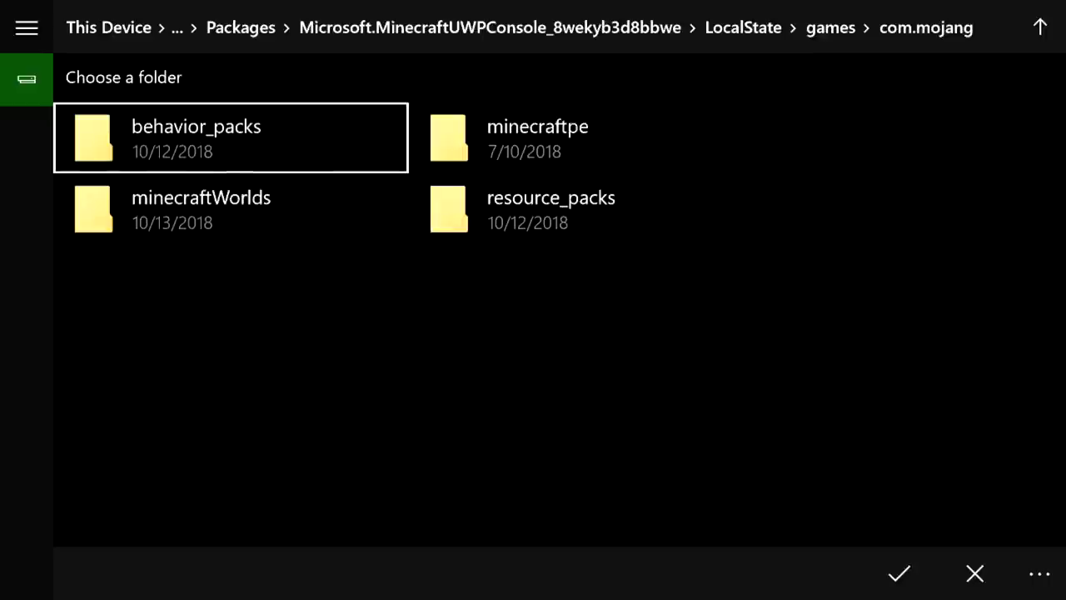
- Pick com.mojang > resource_packs as the destination and confirm the luckytp copy
key("Right")
key("Down")
key("Return")
key("Down")
key("Return")
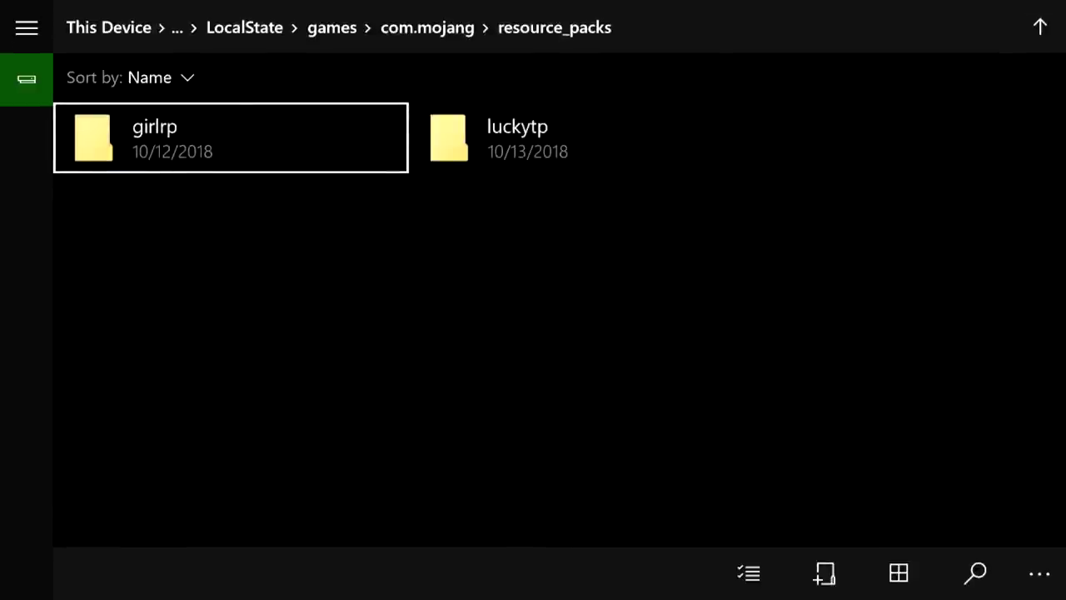
key("Up")
key("Up")
key("Right")
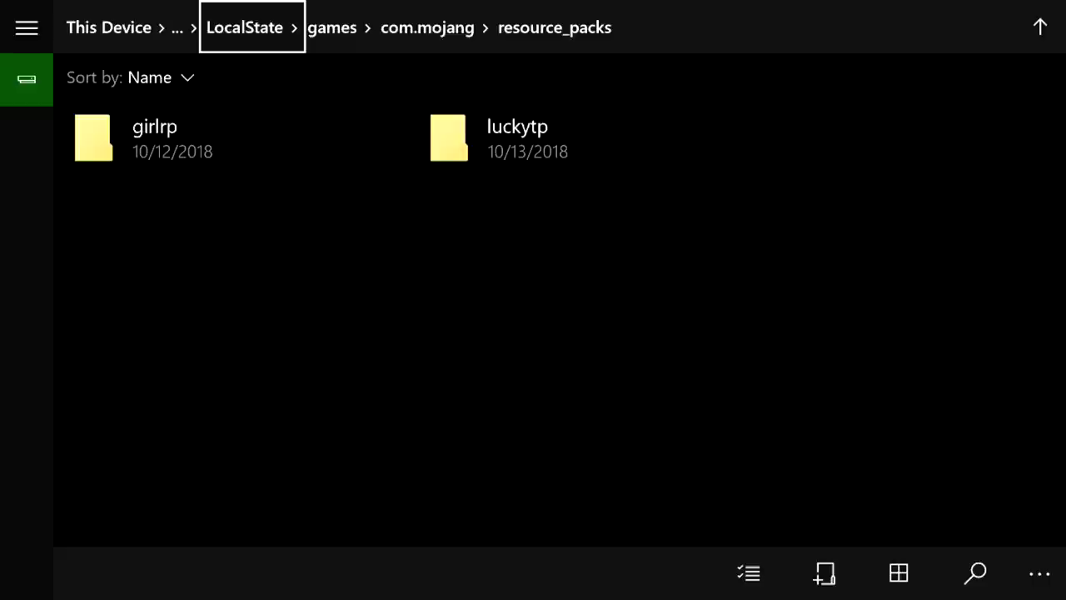
- Return to Packages and select luckybh in the File Downloader's LocalState folder
key("Return")
key("Up")
key("Up")
key("Right")
key("Return")
key("Return")
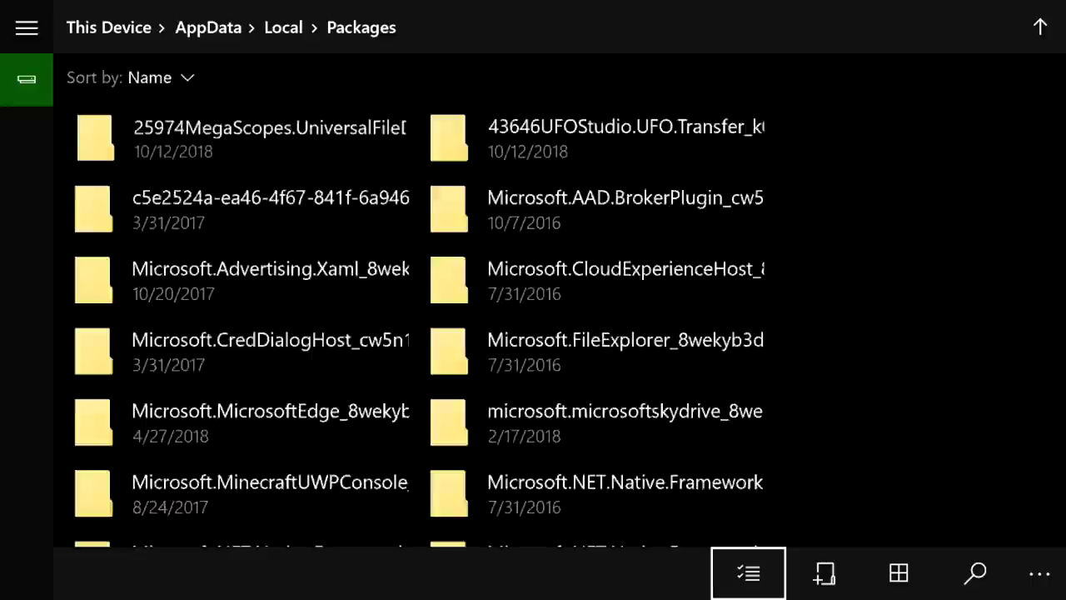
key("Down")
key("Right")
key("Return")
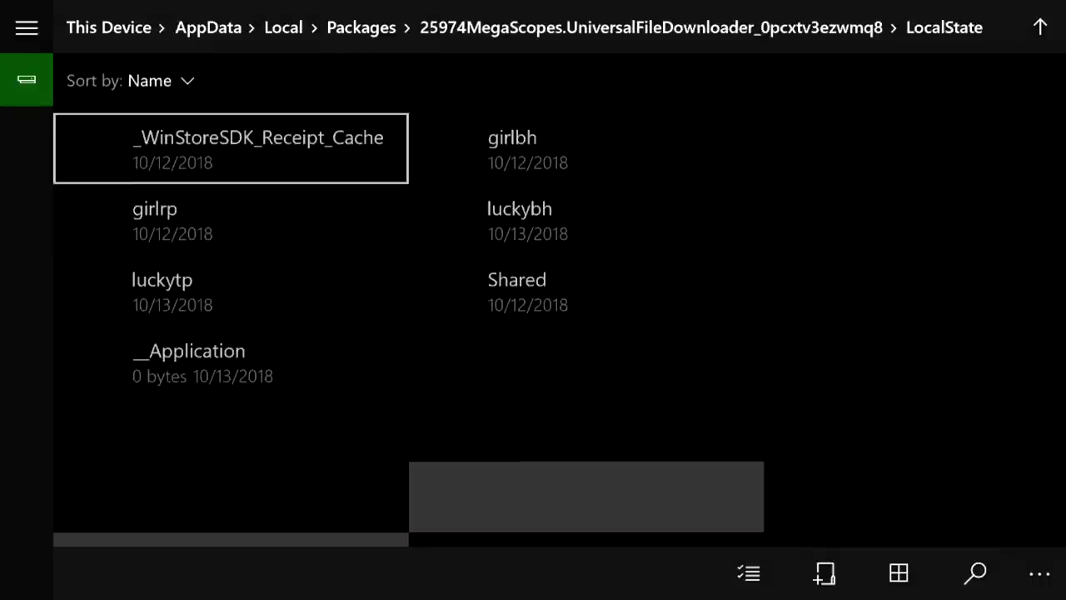
key("Down")
key("Right")
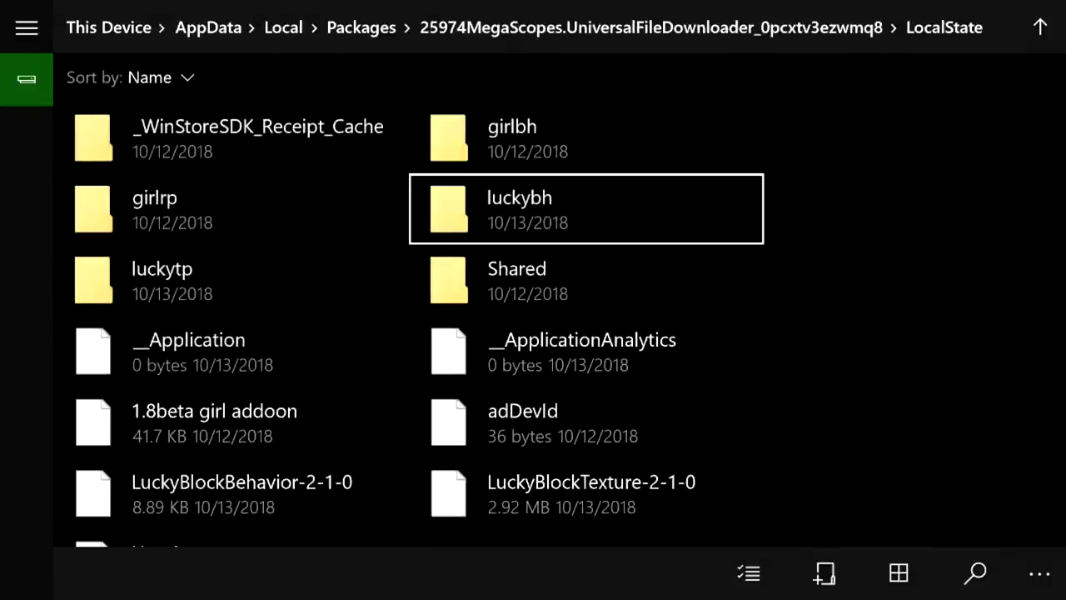
- Choose Copy to on the luckybh folder
key("Menu")
key("Down")
key("Down")
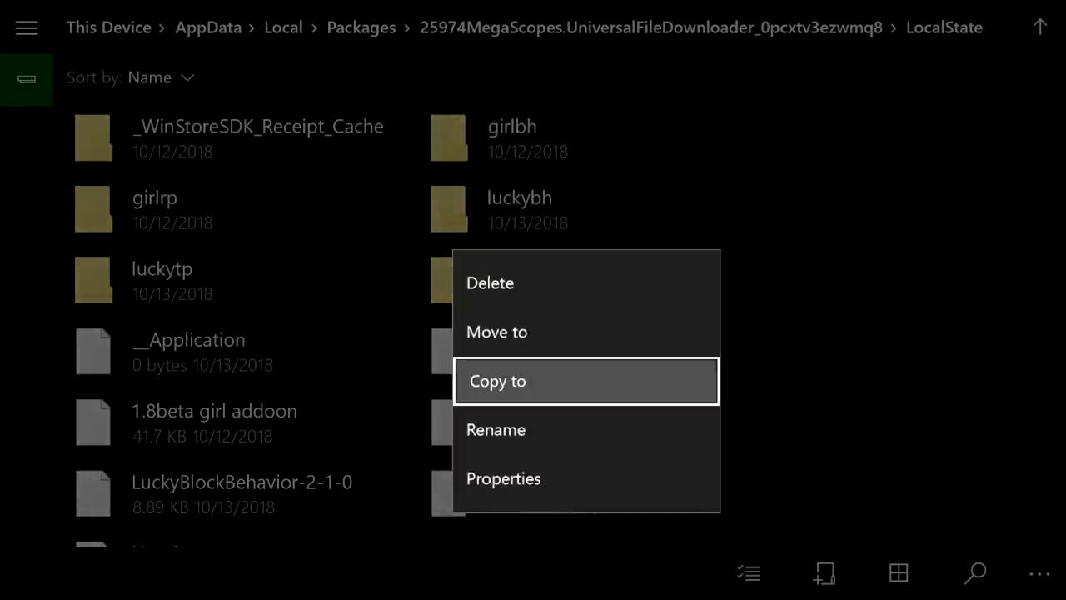
key("Return")
key("Right")
key("Up")
key("Left")
- Browse the destination to MinecraftUWPConsole > LocalState > games > com.mojang
key("Return")
key("Down")
key("Down")
key("Down")
key("Down")
key("Down")
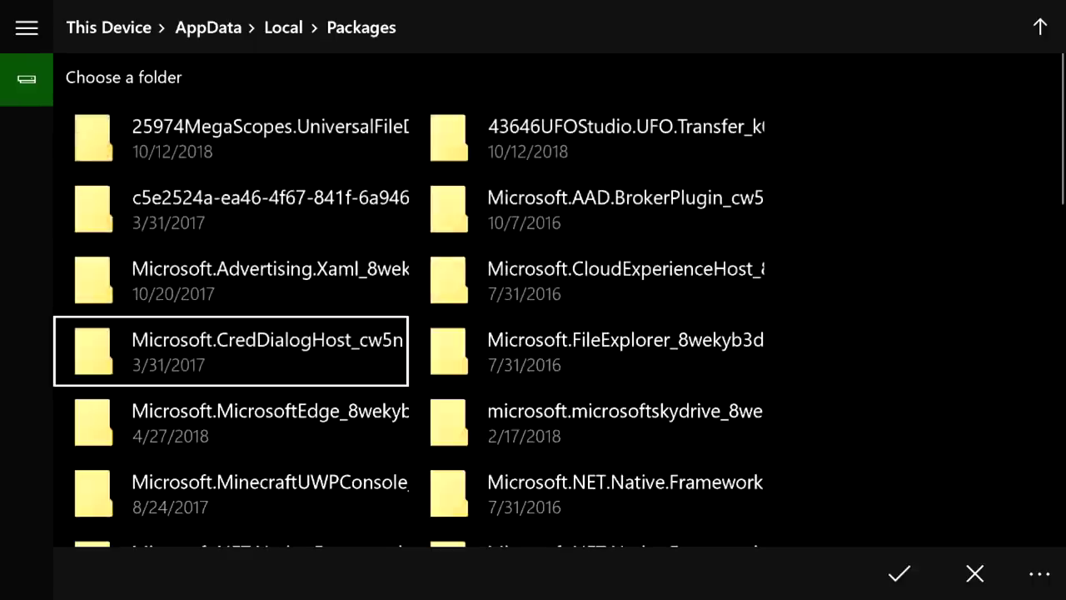
key("Return")
key("Down")
key("Right")
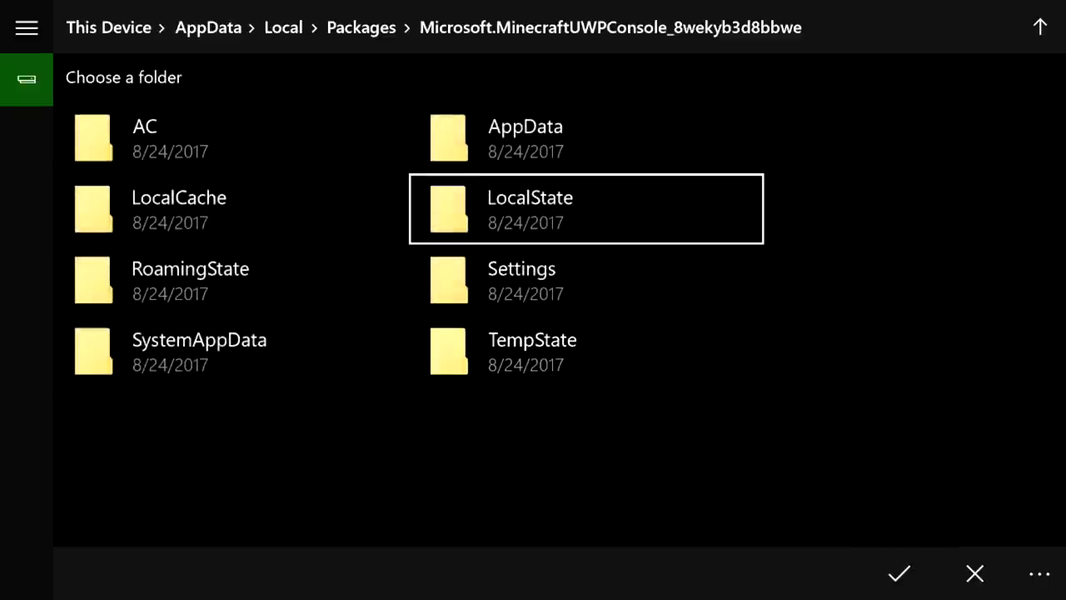
key("Return")
key("Return")
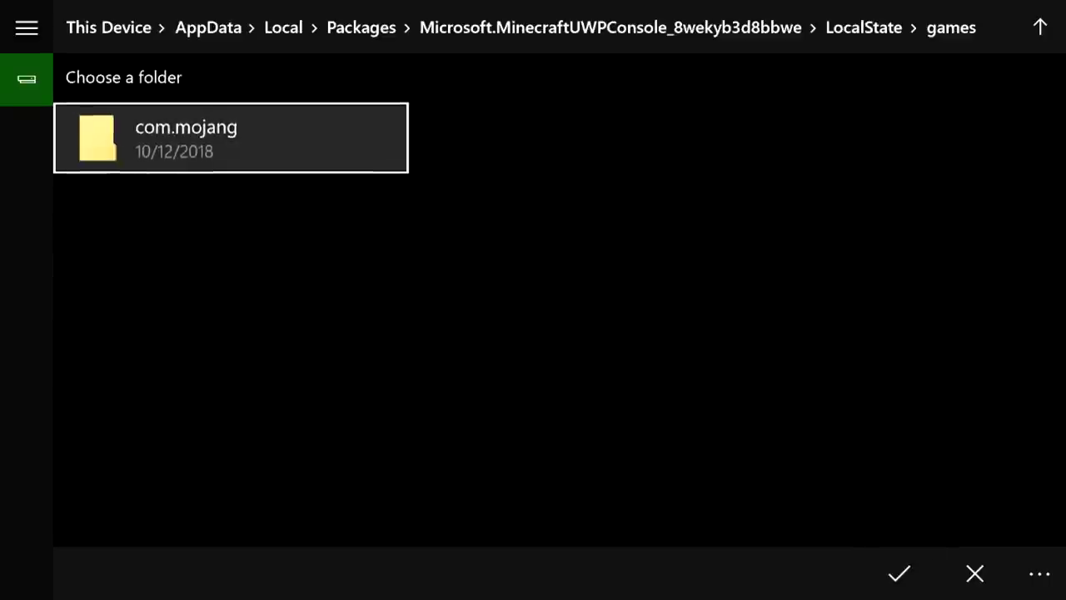
key("Return")
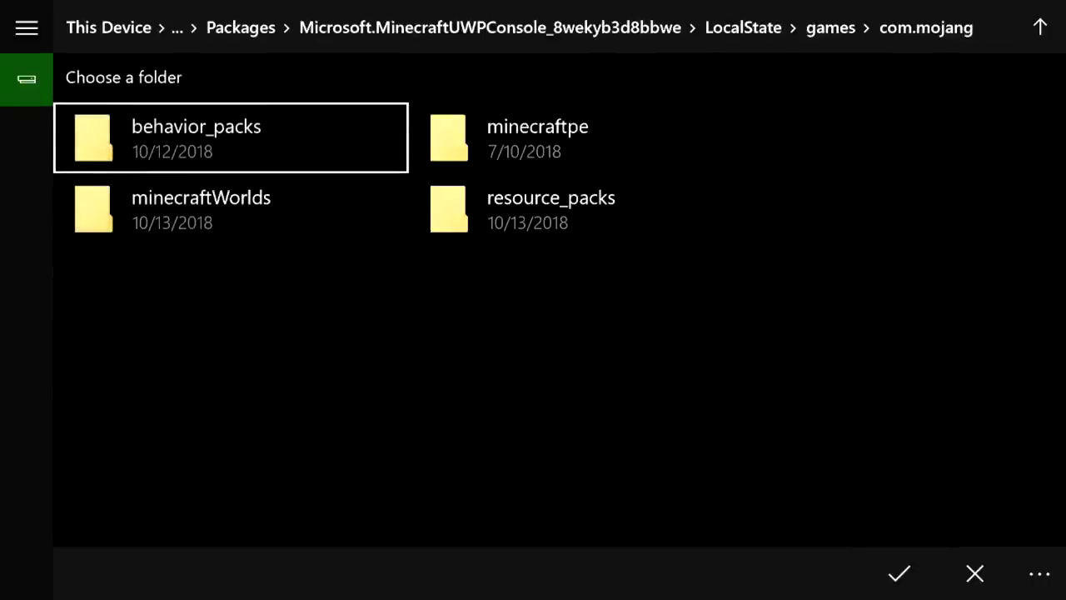
- Pick behavior_packs as the destination and confirm the luckybh copy
key("Return")
key("Down")
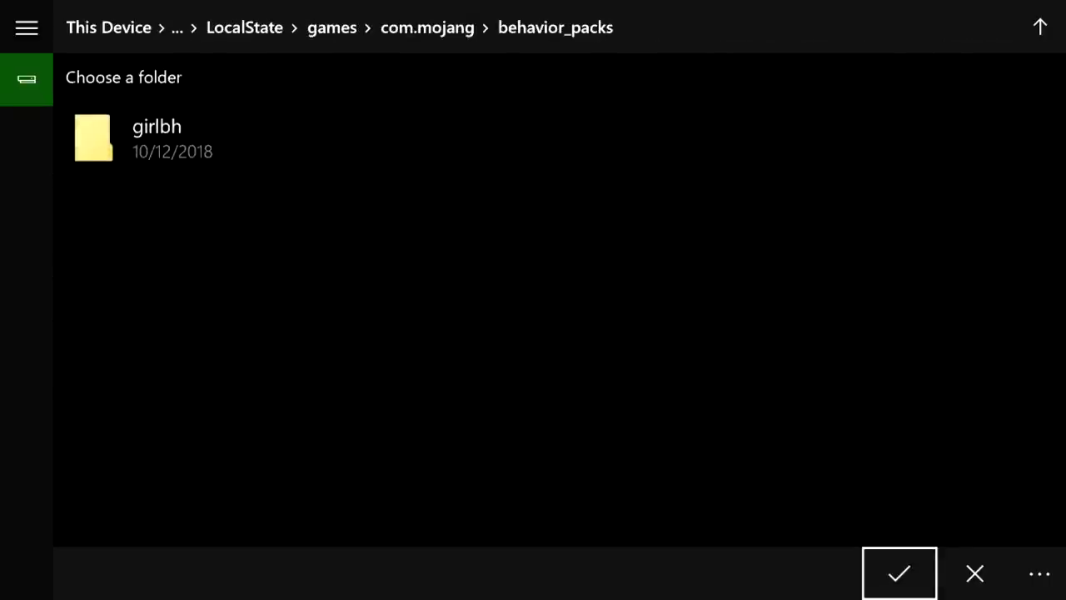
key("Return")
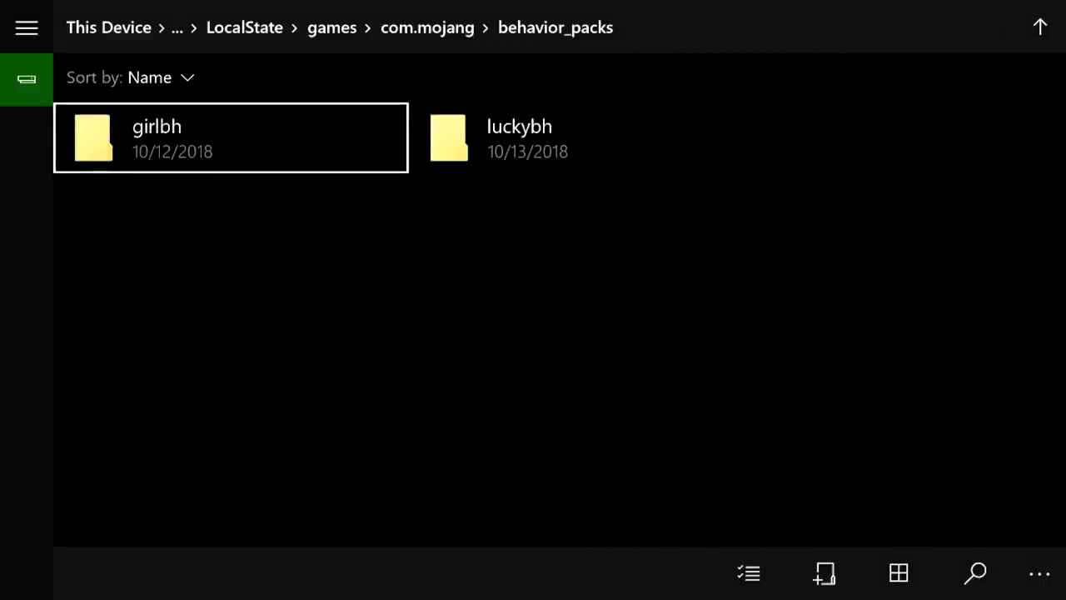
- Open the full games collection from the guide and launch Minecraft from the Games grid
key("super")
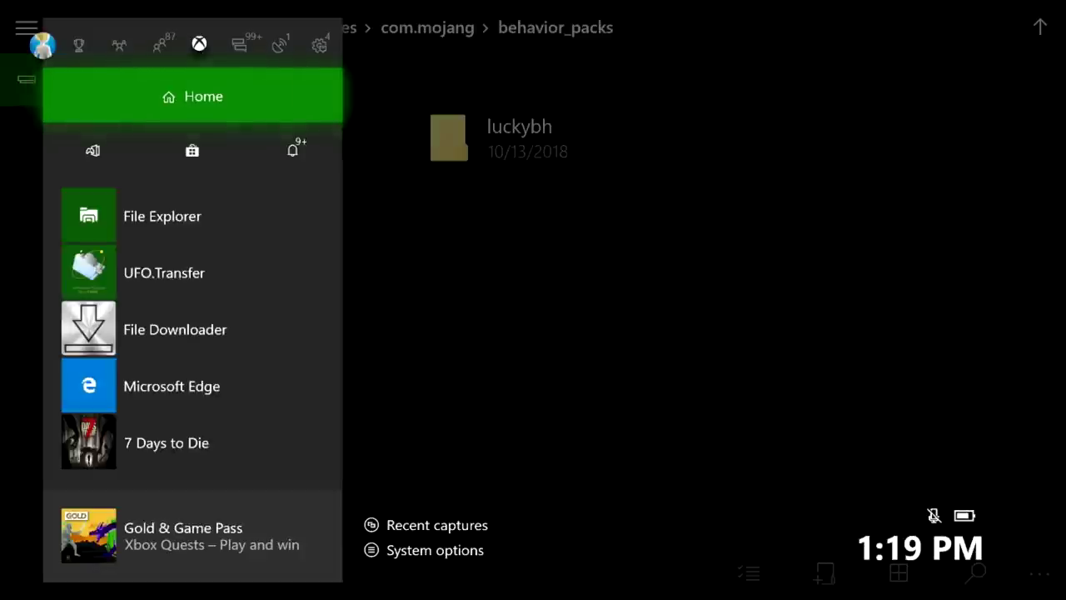
key("Down")
key("Down")
key("Up")
key("Return")
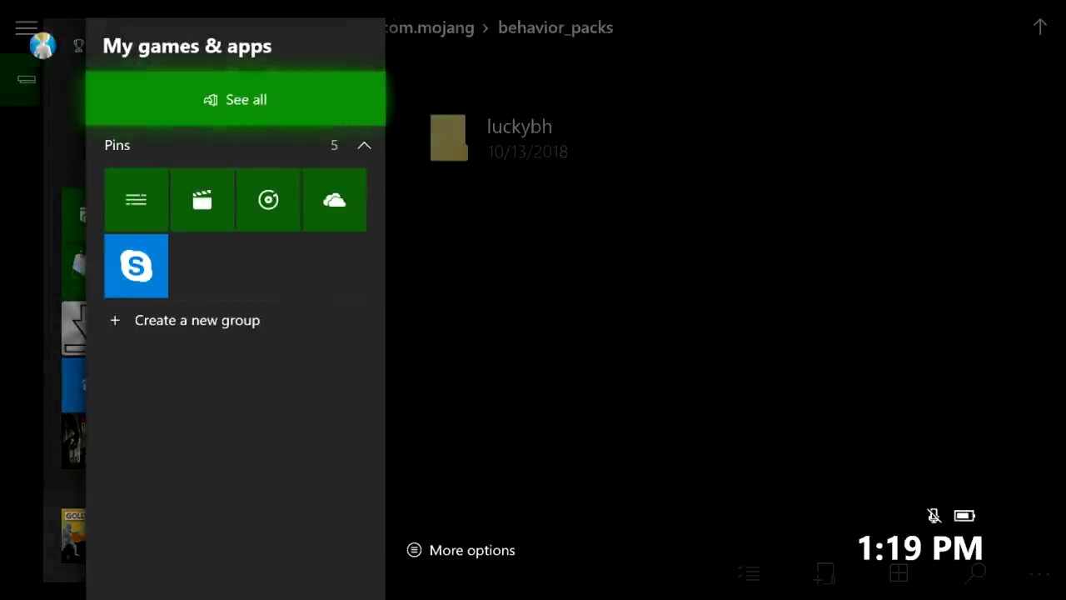
key("Return")
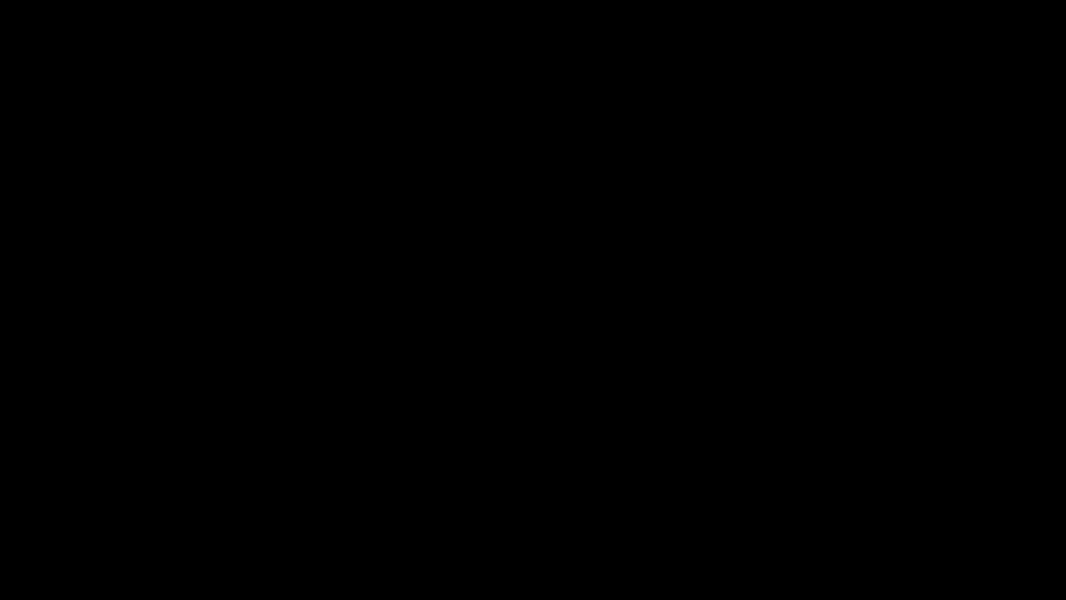
key("Right")
key("Down")
key("Down")
key("Down")
key("Down")
key("Right")
key("Right")
key("Up")
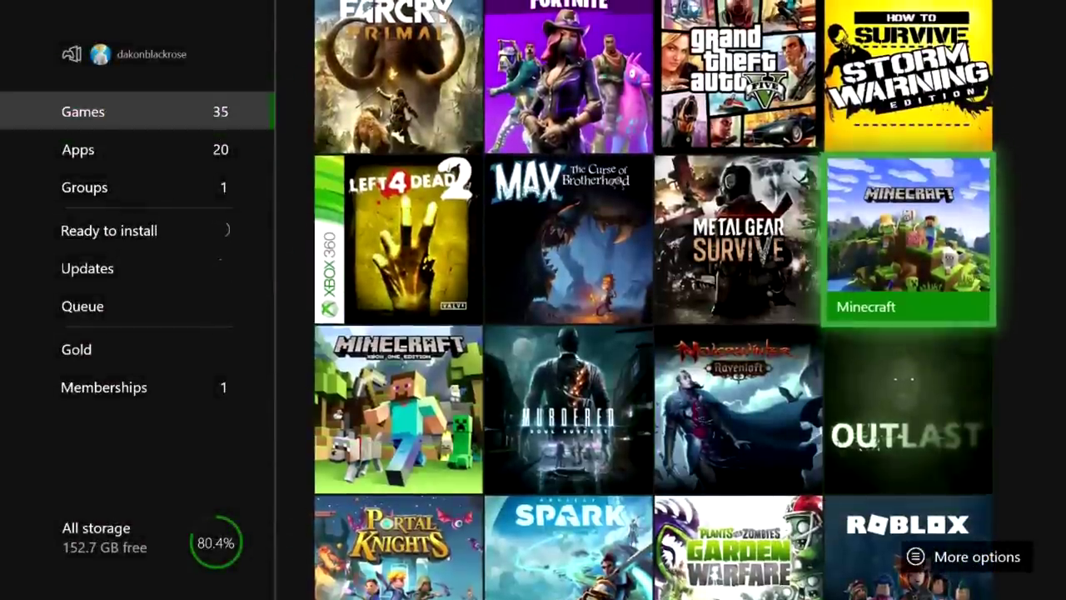
key("Return")
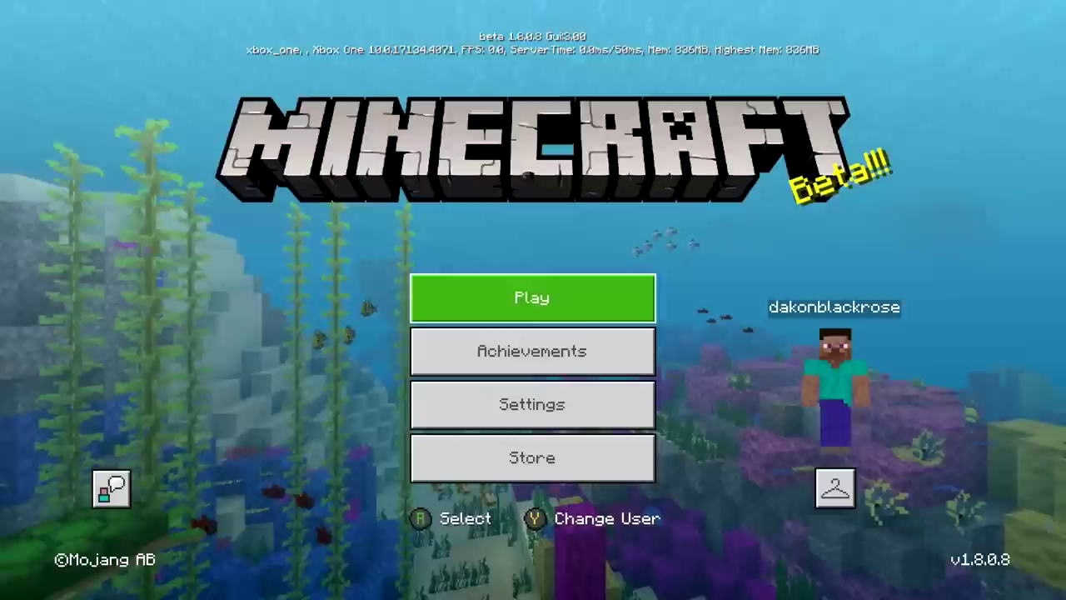
- Start a new world via Play > Create New > Create New World
key("Return")
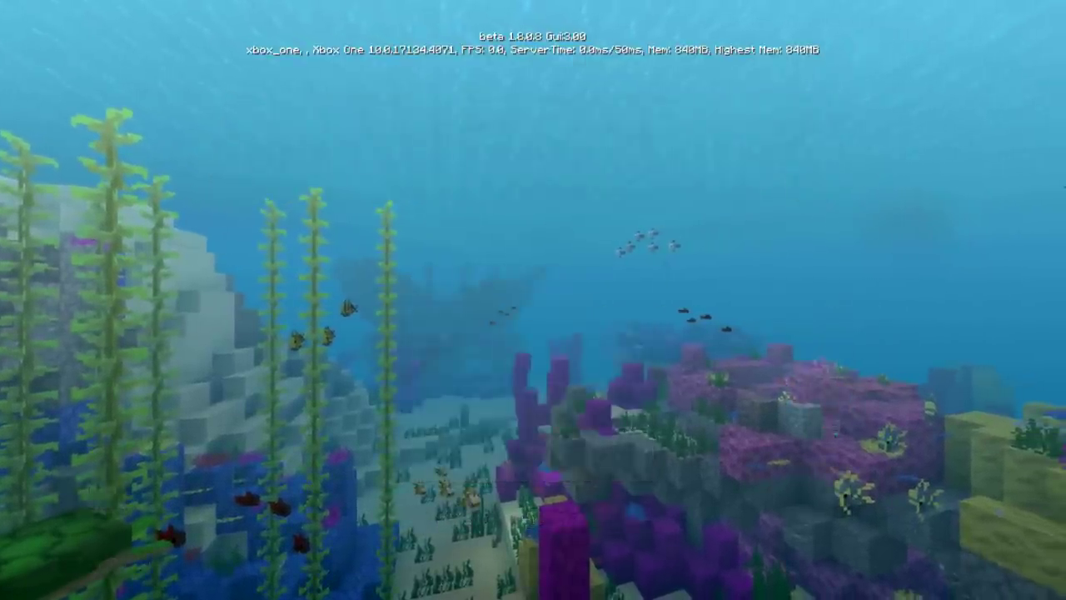
key("Return")
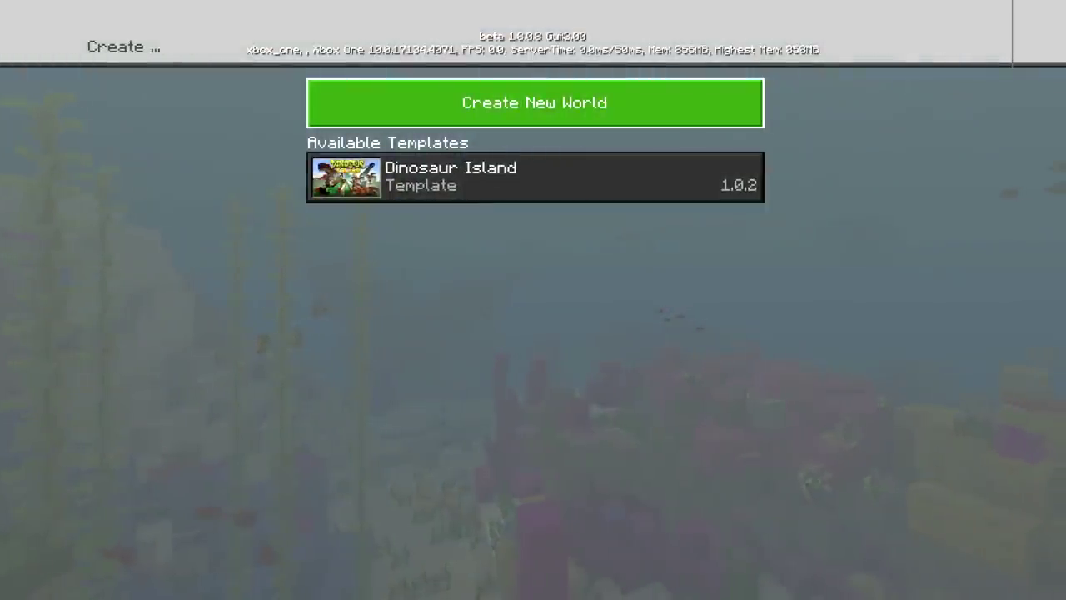
key("Return")
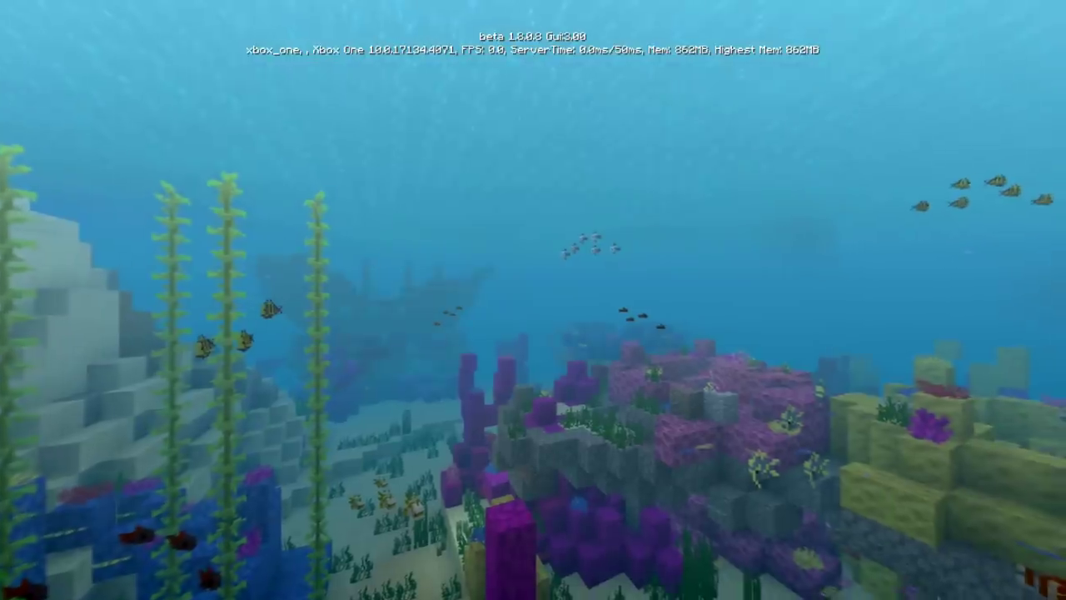
- Activate the Lucky Block Texture resource pack and confirm Lucky Block Behavior is active
key("Down")
key("Down")
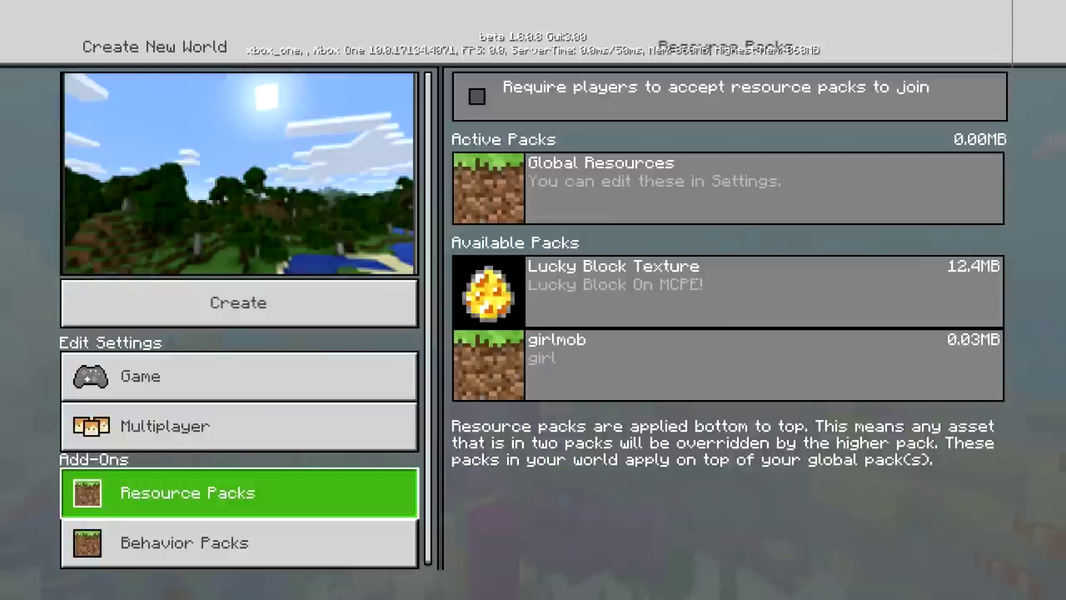
key("Right")
key("Down")
key("Return")
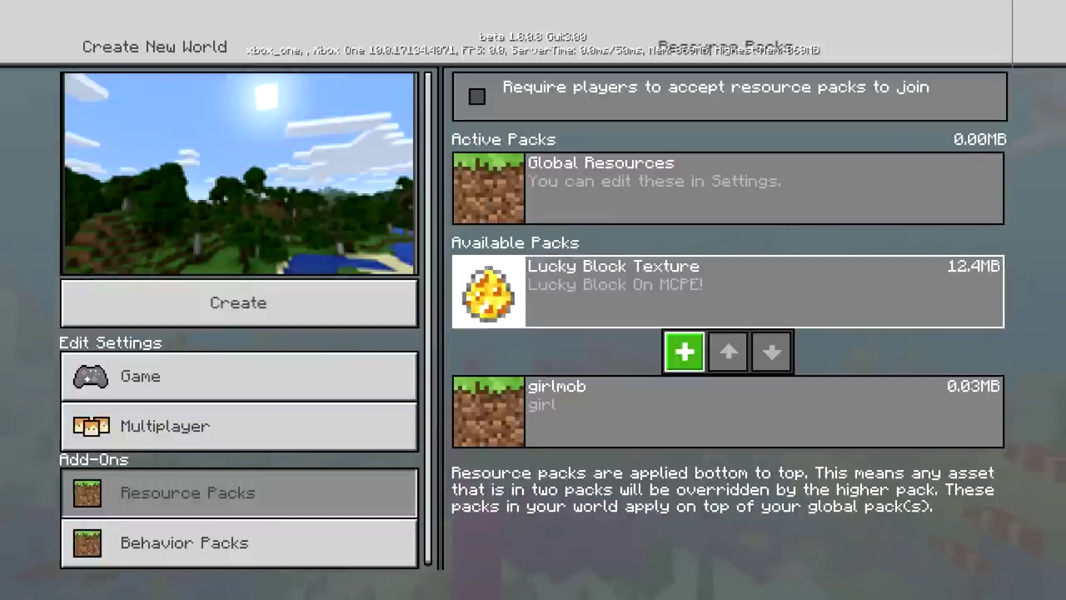
key("Return")
key("Down")
key("Right")
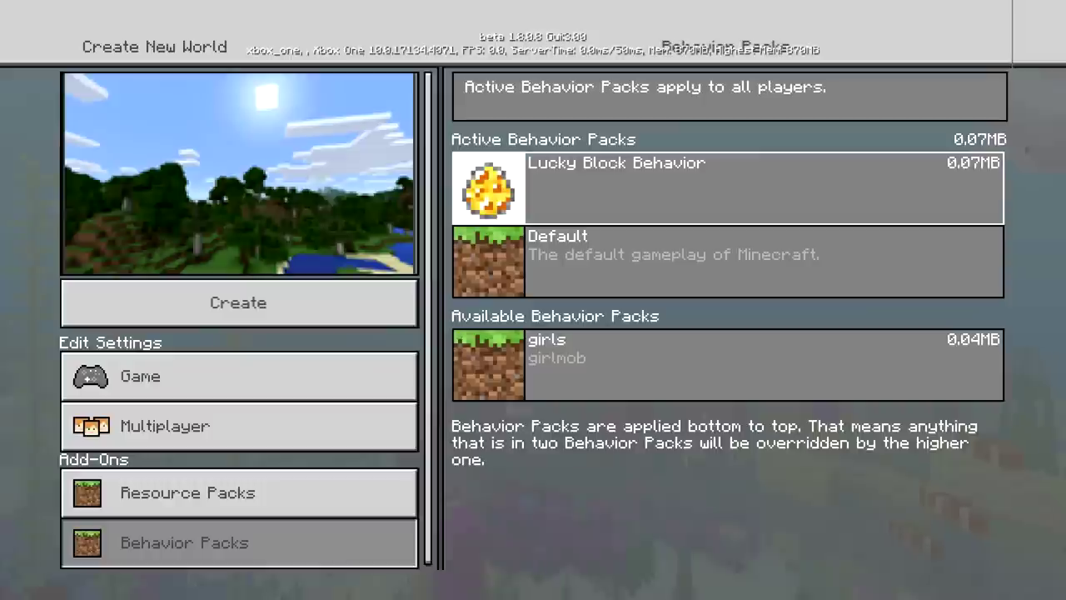
key("Left")
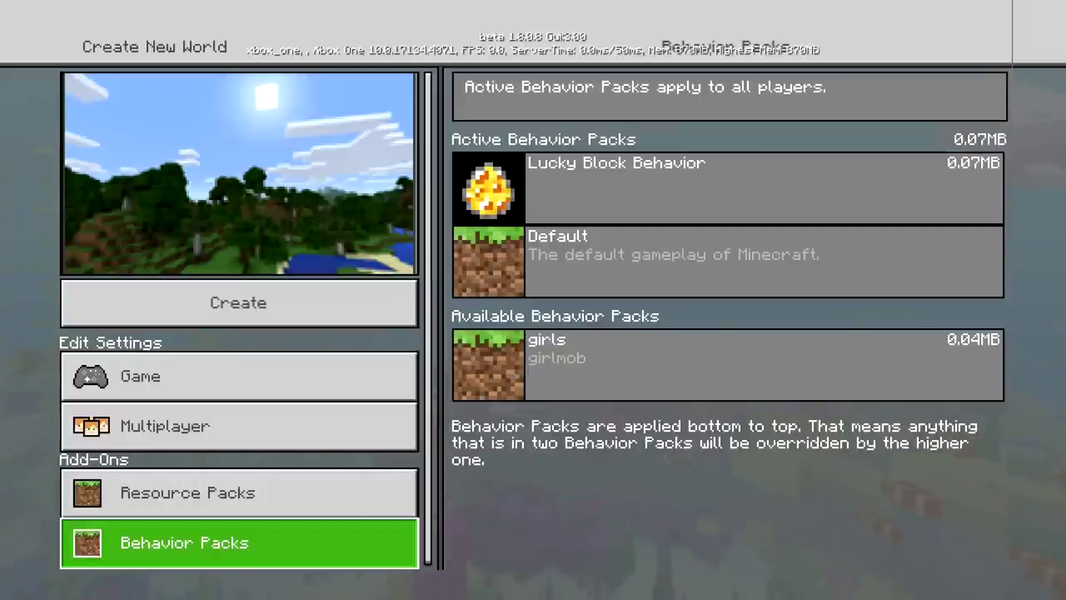
key("Up")
key("Up")
key("Up")
key("Up")
- Set the world's Default Game Mode to Creative and accept that achievements will be disabled
key("Down")
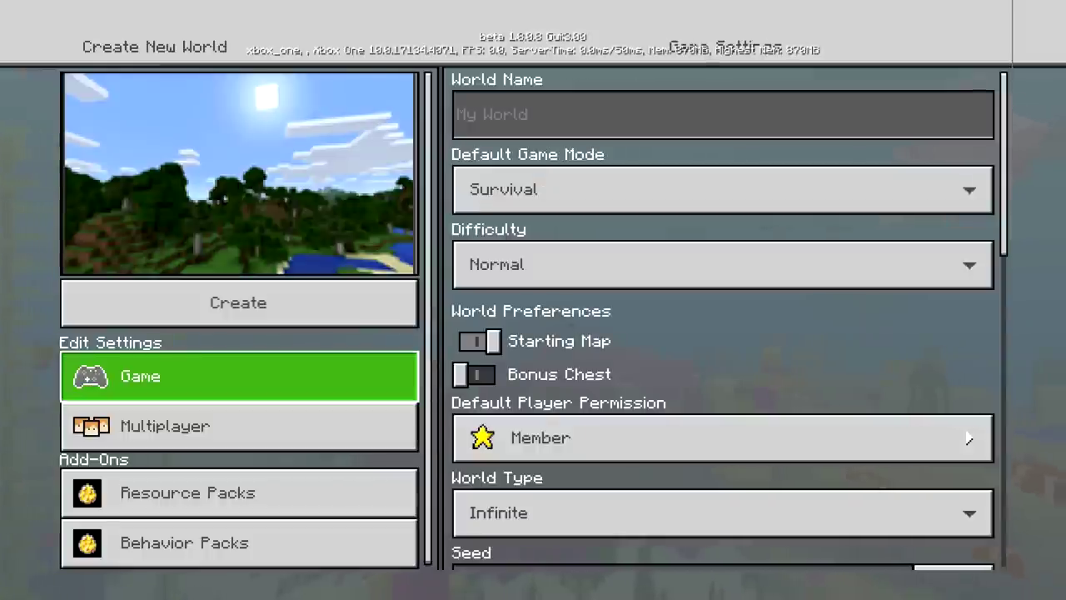
key("Right")
key("Down")
key("Return")
key("Down")
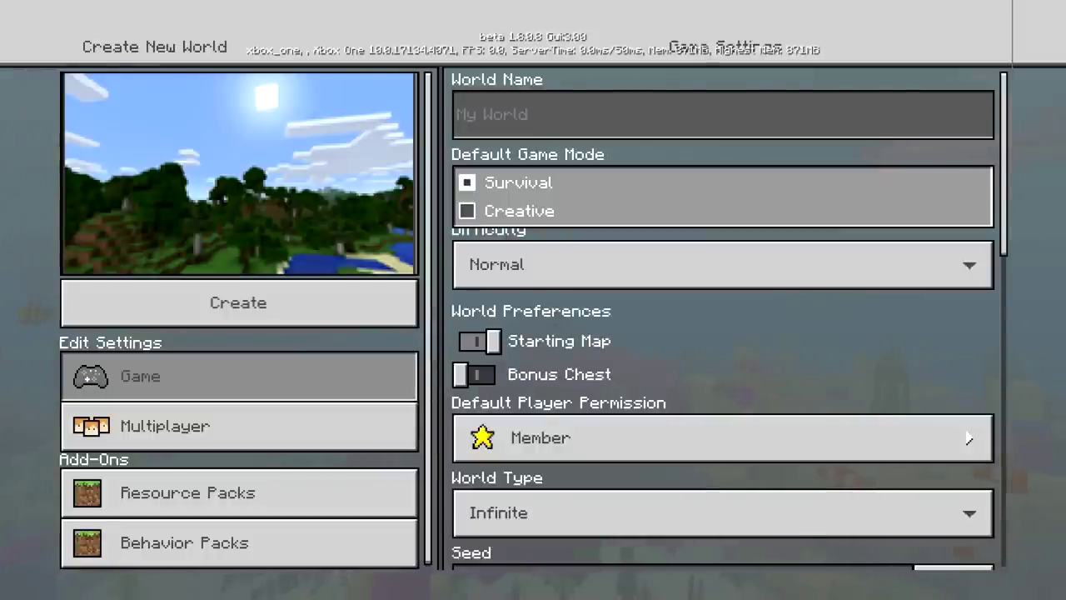
key("Return")
key("Up")
key("Return")
- Turn on Use Experimental Gameplay and confirm the warning
key("Down")
key("Down")
key("Down")
key("Down")
key("Down")
key("Down")
key("Down")
key("Down")
key("Down")
key("Down")
key("Down")
key("Down")
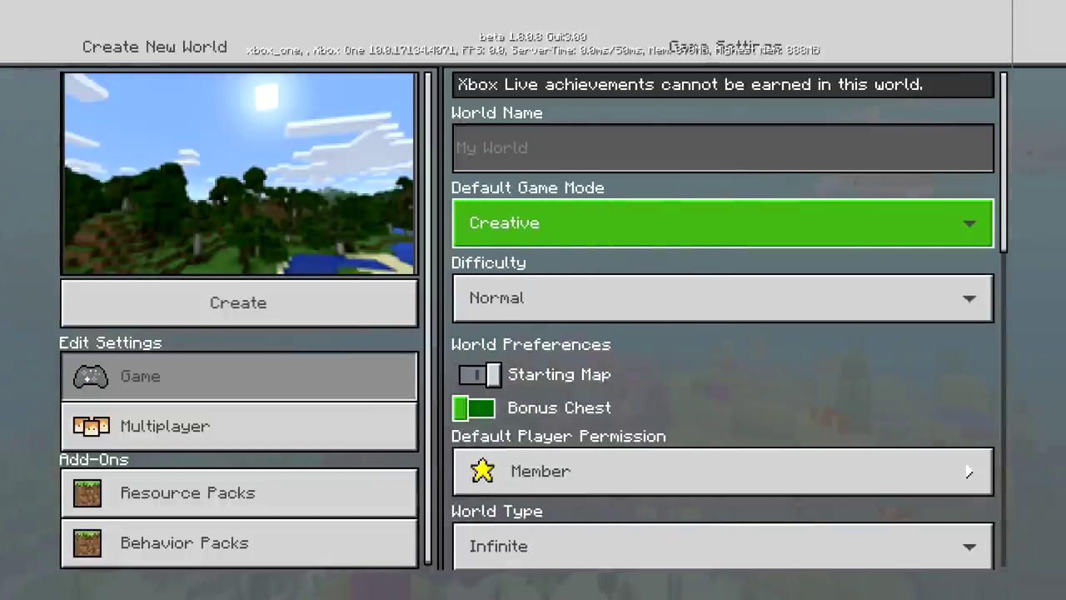
key("Down")
key("Down")
key("Down")
key("Down")
key("Down")
key("Down")
key("Down")
key("Up")
key("Up")
key("Up")
key("Up")
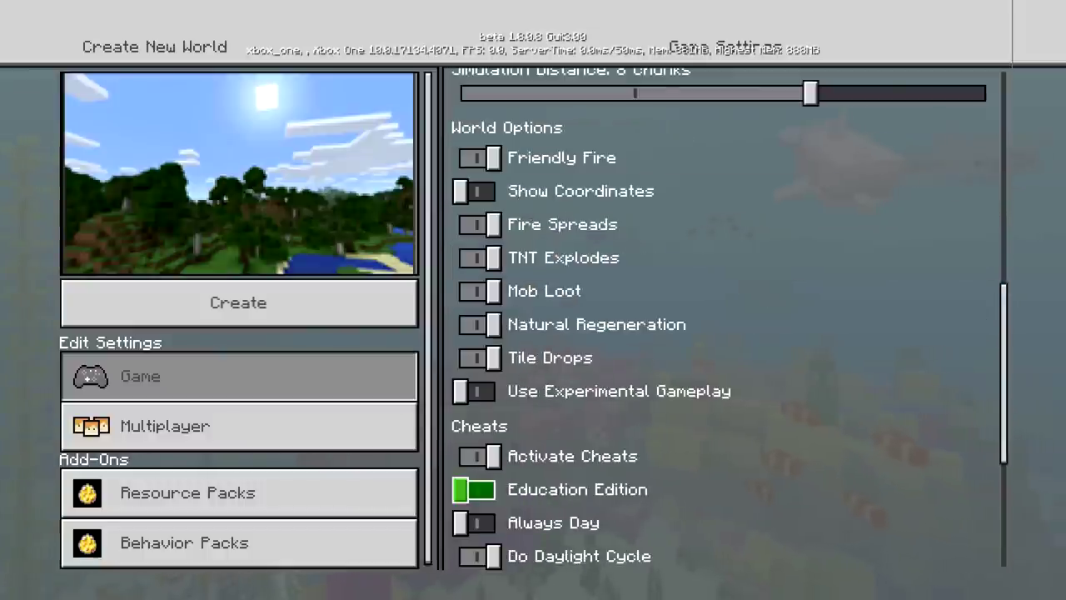
key("Return")
key("Return")
key("Down")
key("Down")
key("Down")
key("Down")
key("Down")
key("Down")
key("Down")
key("Down")
key("Down")
key("Down")
key("Down")
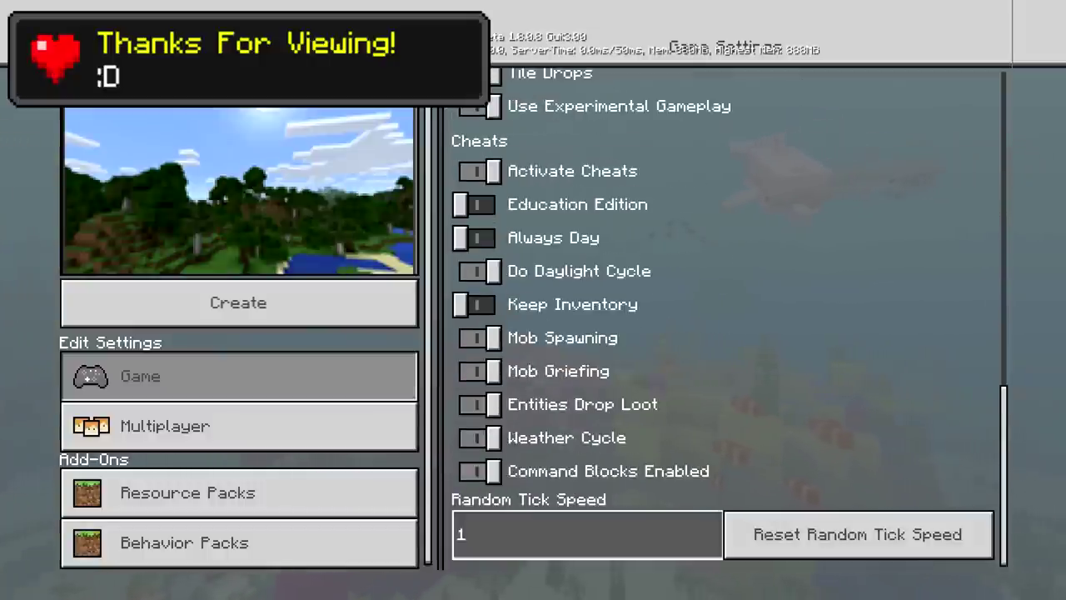
key("Left")
key("Up")
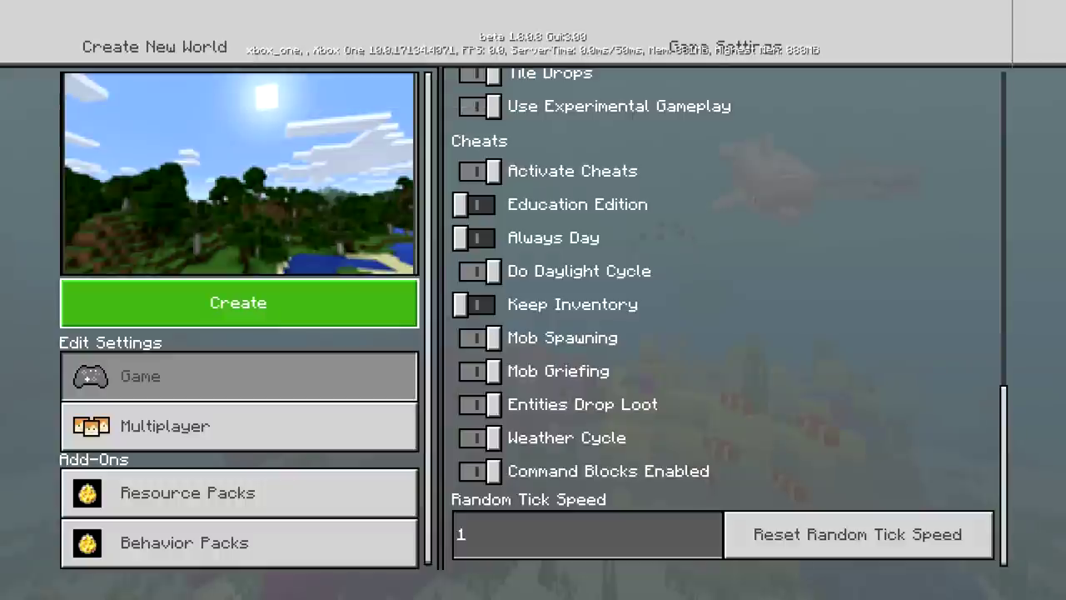
- Create the world and wait for the resource packs and grassy terrain to load
key("Return")
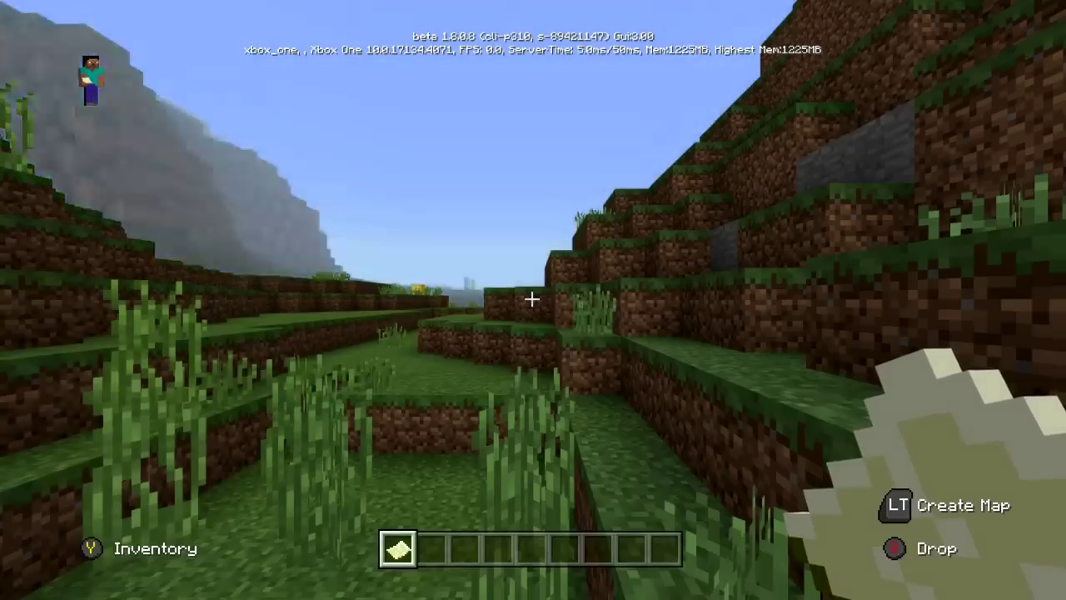
- Walk across the terraces, then put a Lucky Block and a Diamond Sword in the hotbar
key("w")
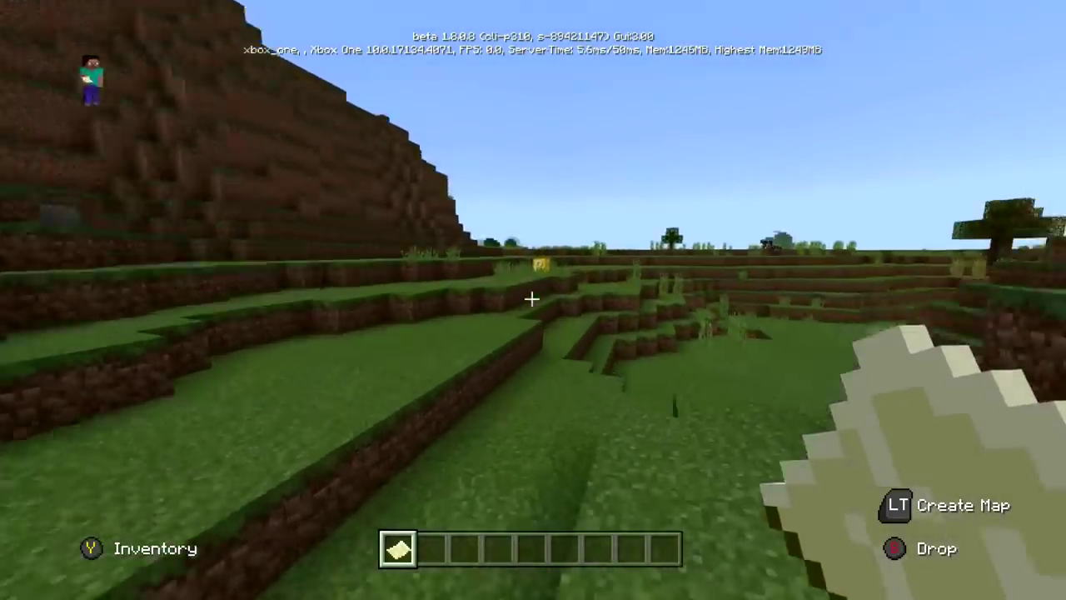
key("w")
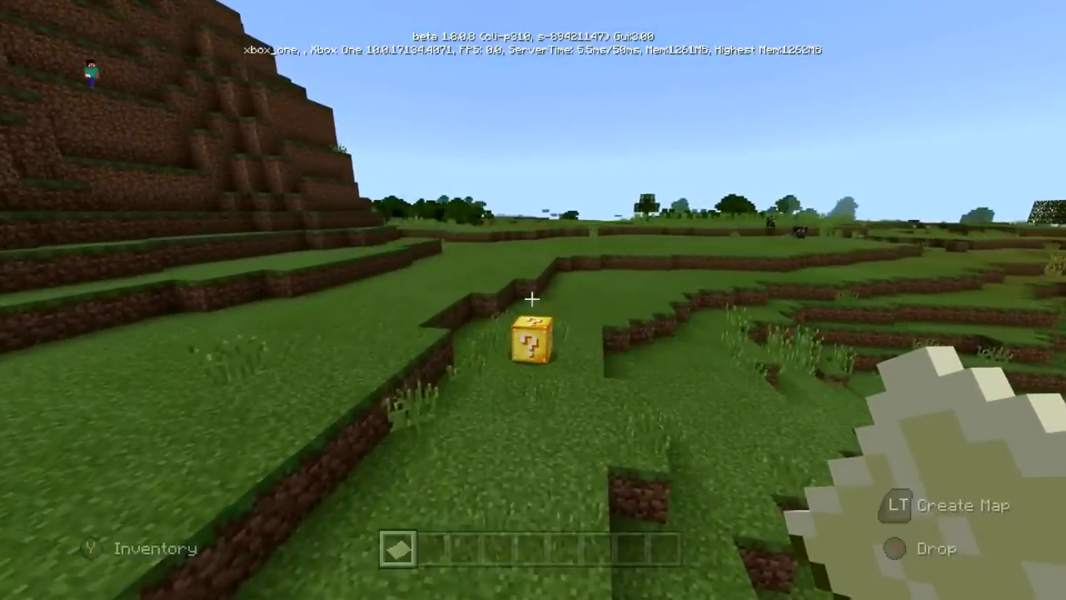
key("e")
key("Right")
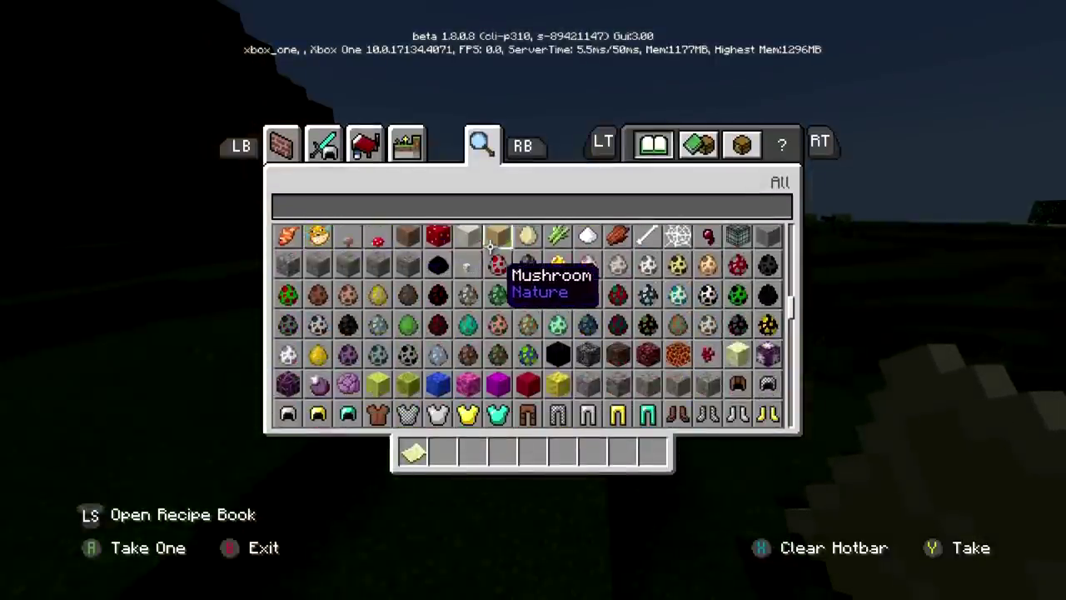
left_click(557, 264)
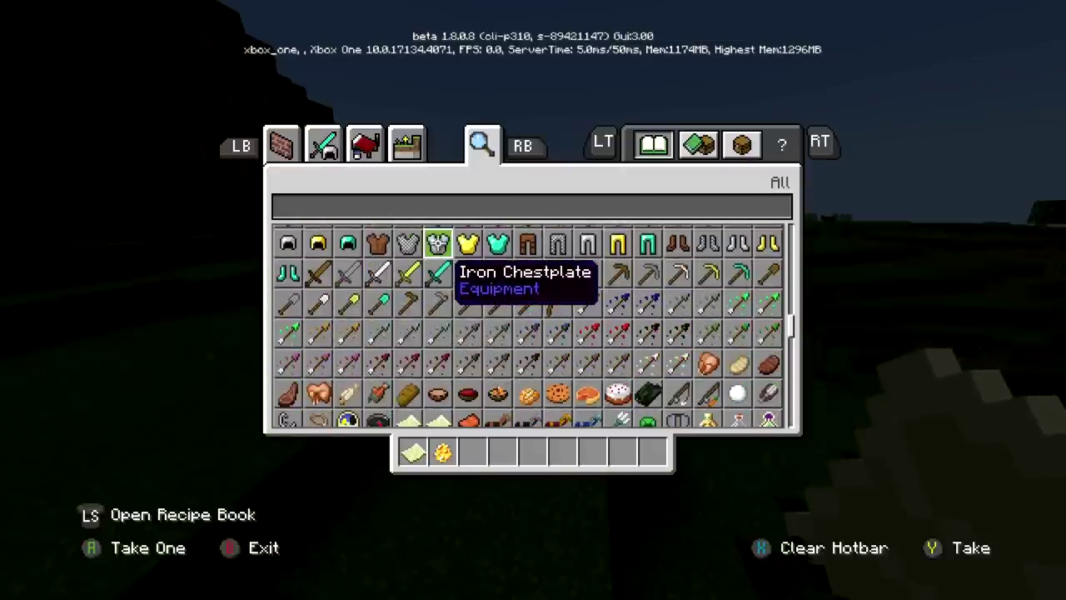
left_click(437, 272)
key("Escape")
- Break a Lucky Block with the sword, place another, and break it with the Golden Axe
scroll(533, 296, "down", 3)
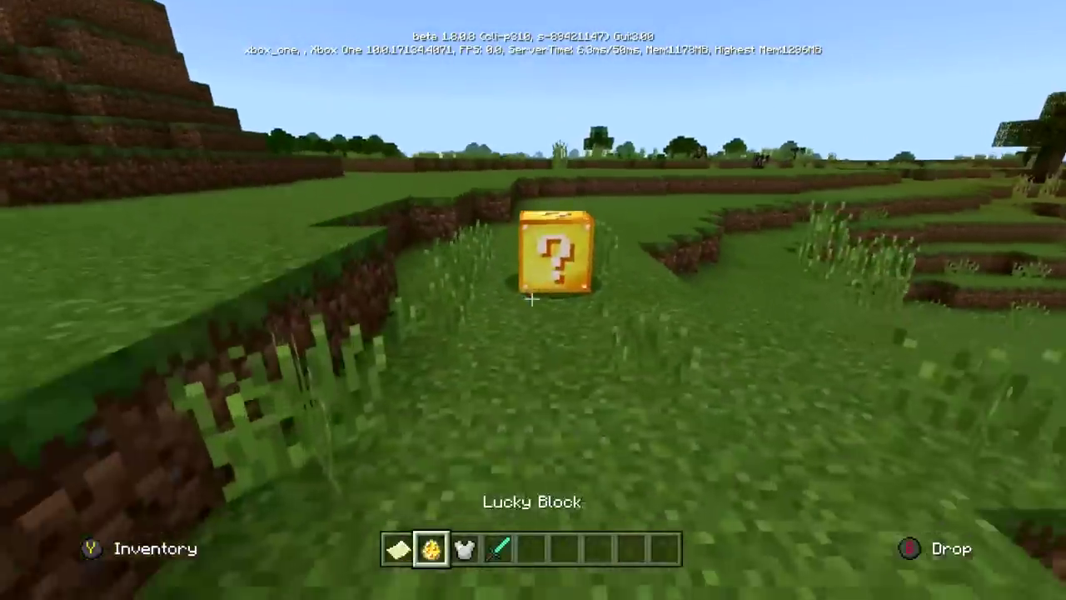
left_click(533, 298)
left_click(533, 298)
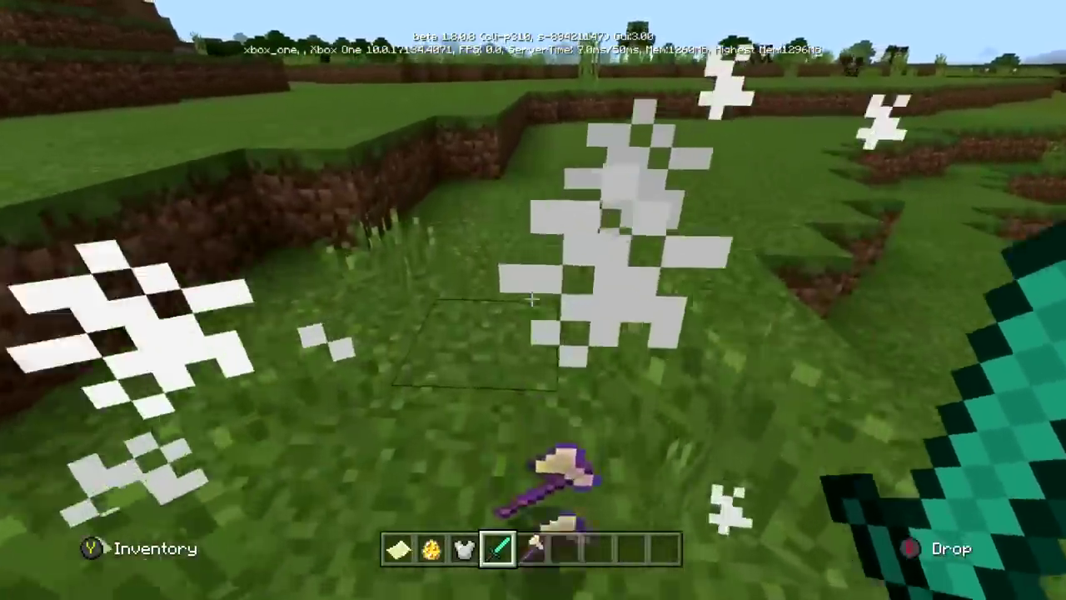
scroll(533, 298, "up", 2)
right_click(530, 297)
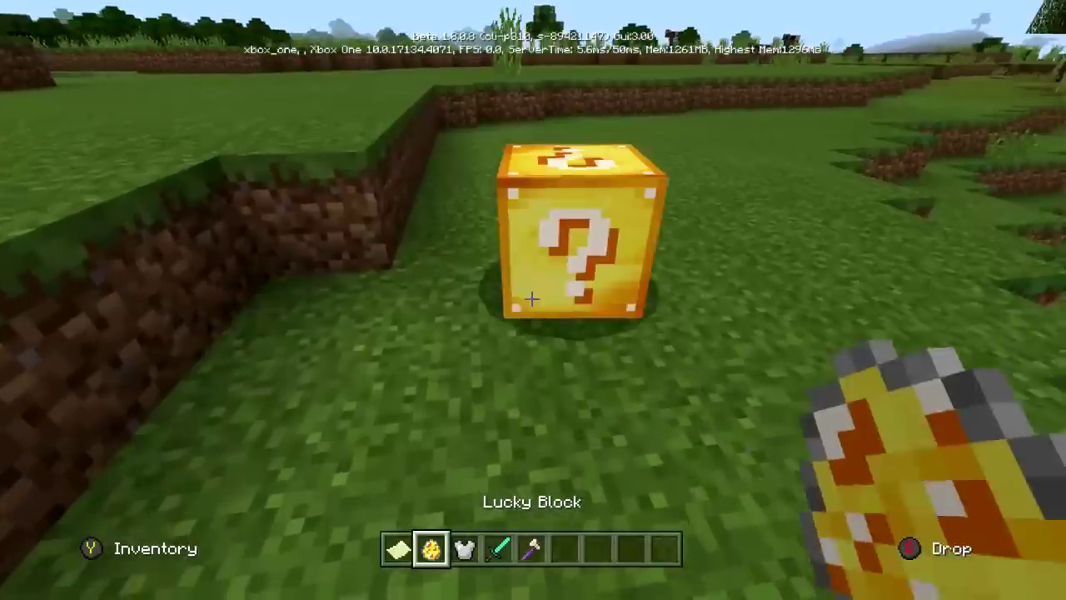
scroll(532, 298, "down", 2)
scroll(530, 297, "down", 1)
left_click(531, 298)
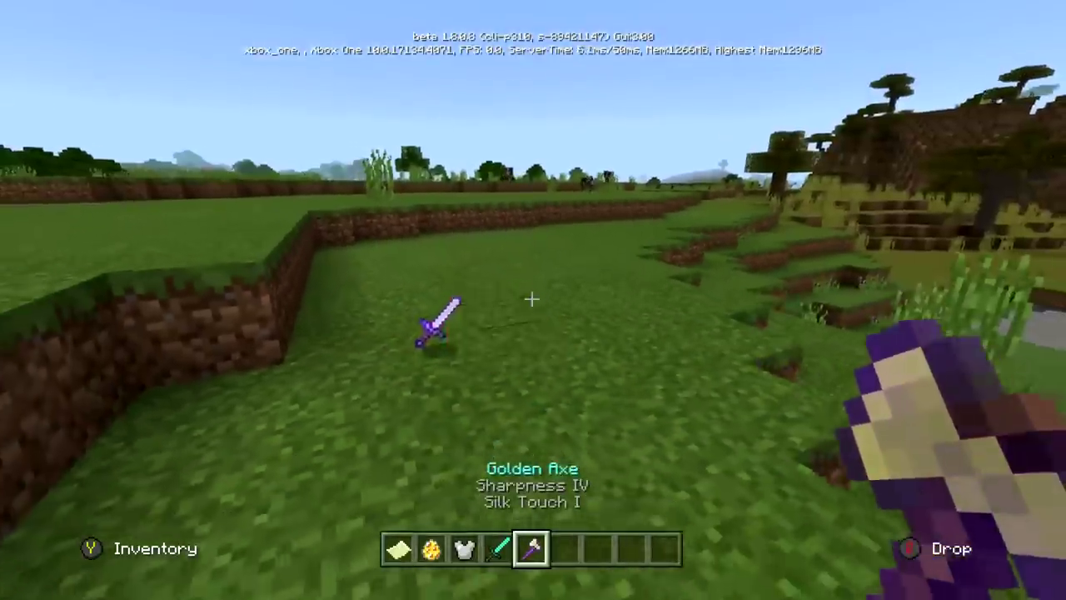
left_click(531, 298)
- Place and break two more Lucky Blocks, the second releasing a creeper, then place another
scroll(531, 299, "up", 3)
right_click(531, 298)
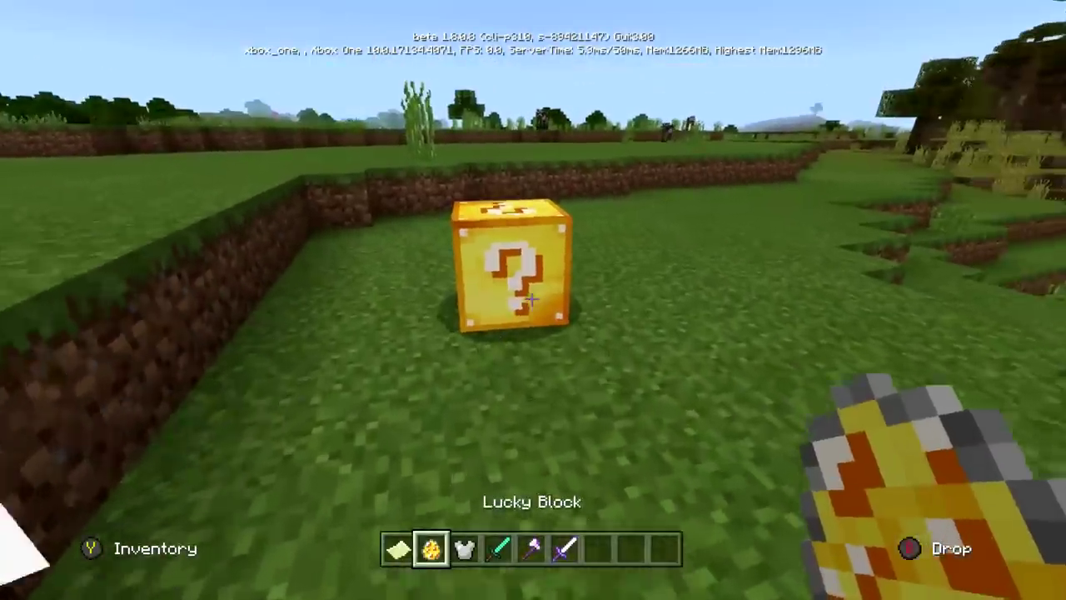
left_click(531, 298)
left_click(532, 298)
right_click(531, 298)
left_click(531, 298)
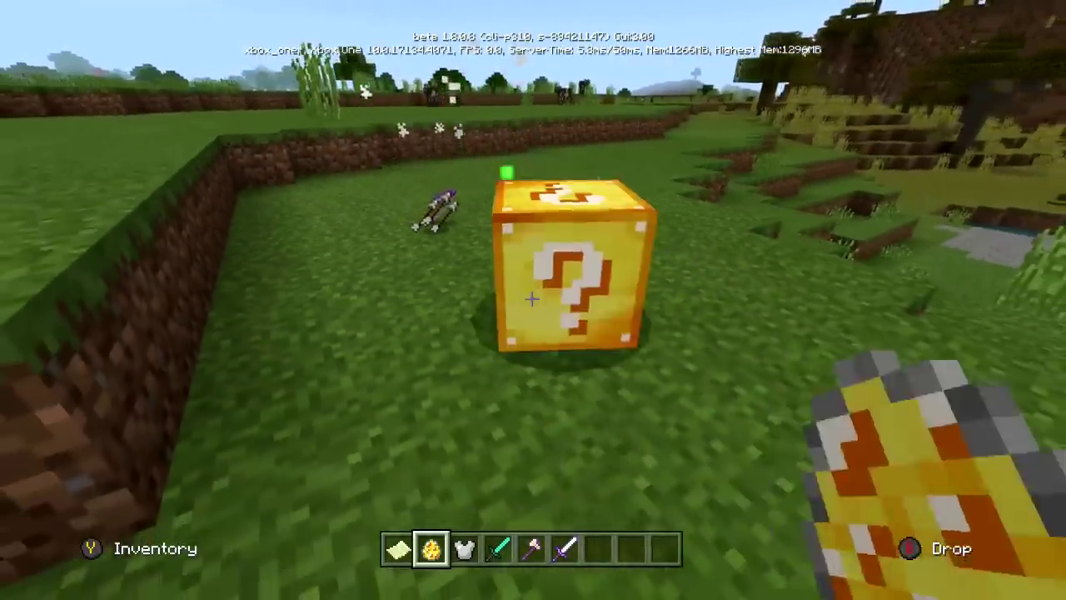
left_click(531, 298)
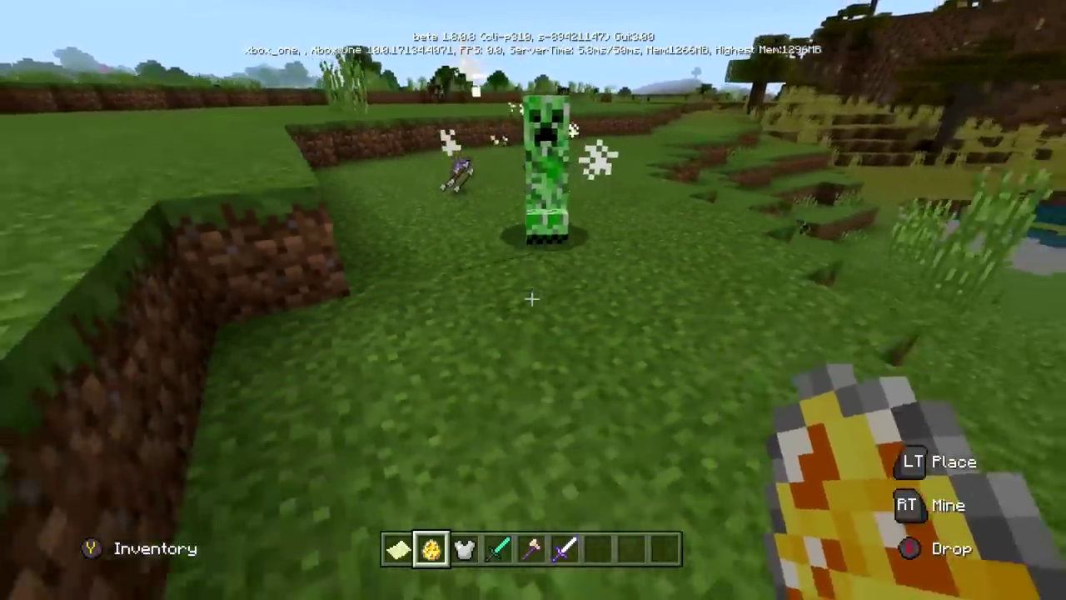
right_click(531, 298)
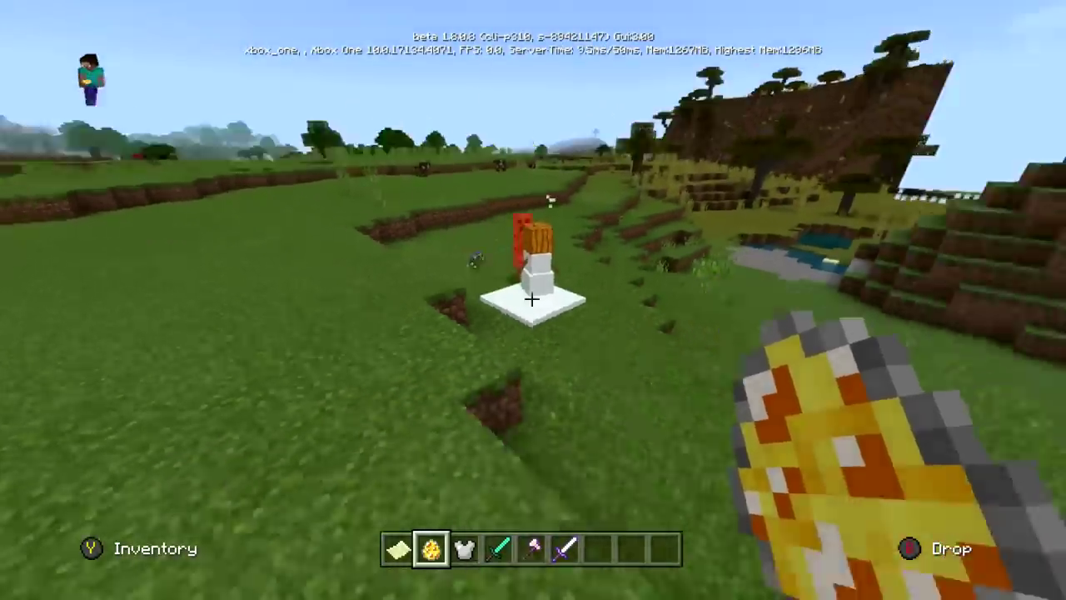